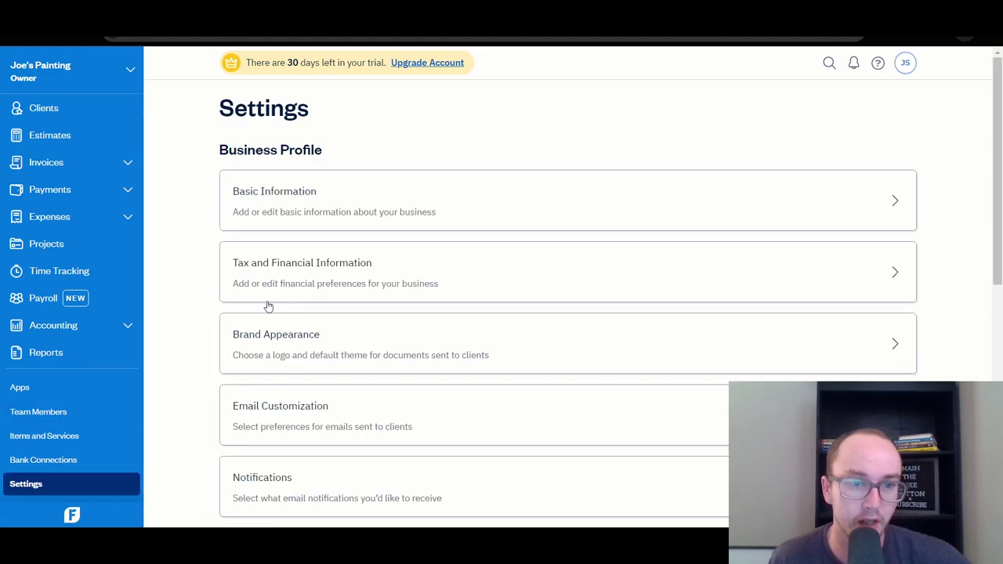
Open Brand Appearance and review the Simple template, theme colours, Modern font and logo area.
{"action": "left_click", "coordinate": [301, 337]}
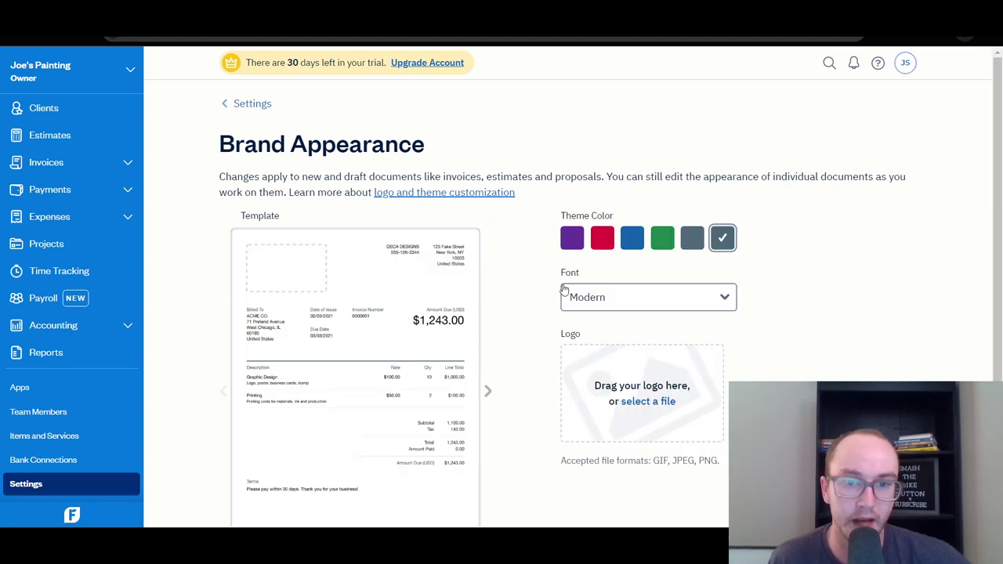
{"action": "scroll", "coordinate": [556, 314], "scroll_direction": "down", "scroll_amount": 2}
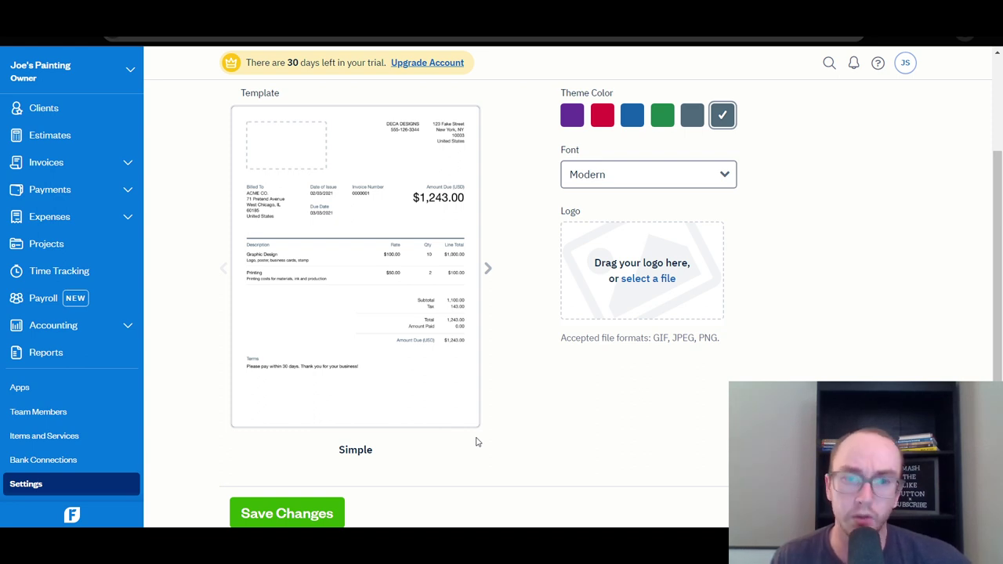
{"action": "scroll", "coordinate": [553, 441], "scroll_direction": "up", "scroll_amount": 2}
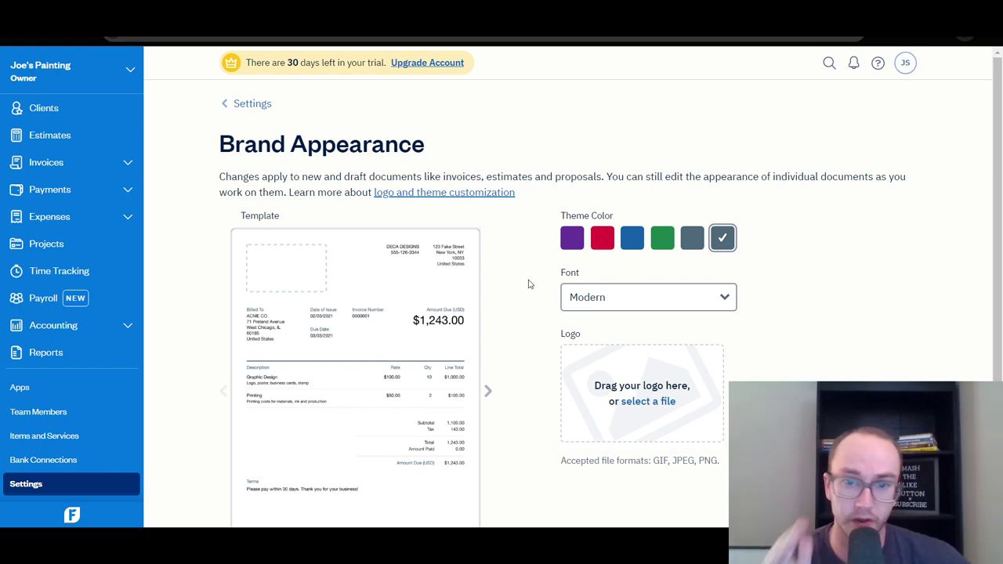
{"action": "scroll", "coordinate": [529, 284], "scroll_direction": "down", "scroll_amount": 1}
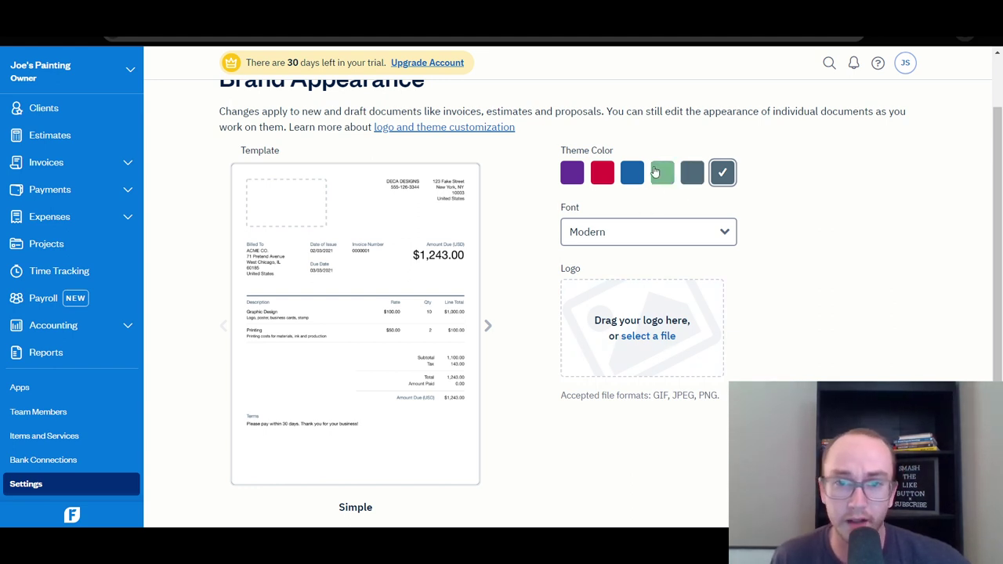
Try the green, blue, red and purple swatches, then set a custom theme colour #356c8d.
{"action": "left_click", "coordinate": [662, 173]}
{"action": "left_click", "coordinate": [632, 172]}
{"action": "left_click", "coordinate": [603, 177]}
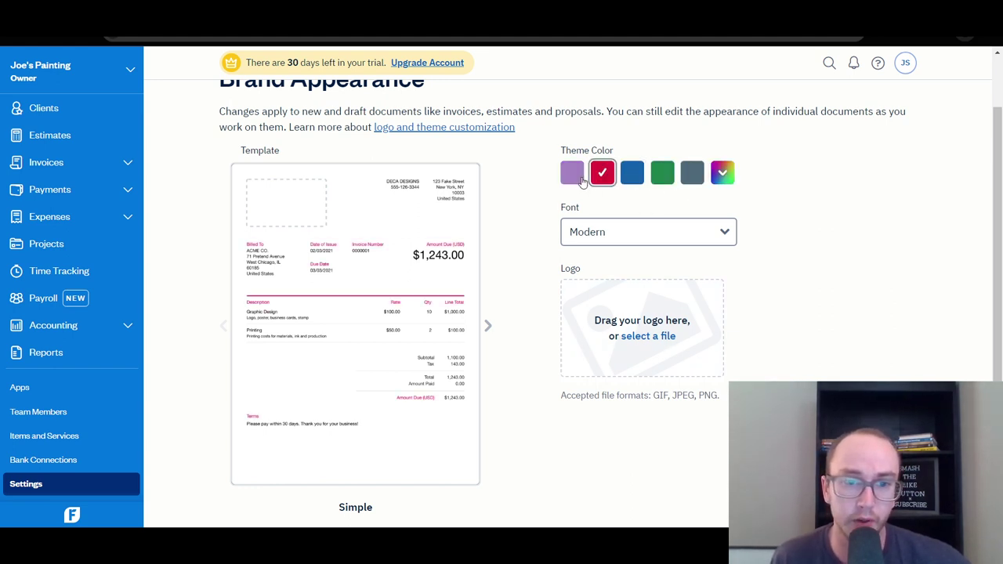
{"action": "left_click", "coordinate": [572, 174]}
{"action": "left_click", "coordinate": [695, 181]}
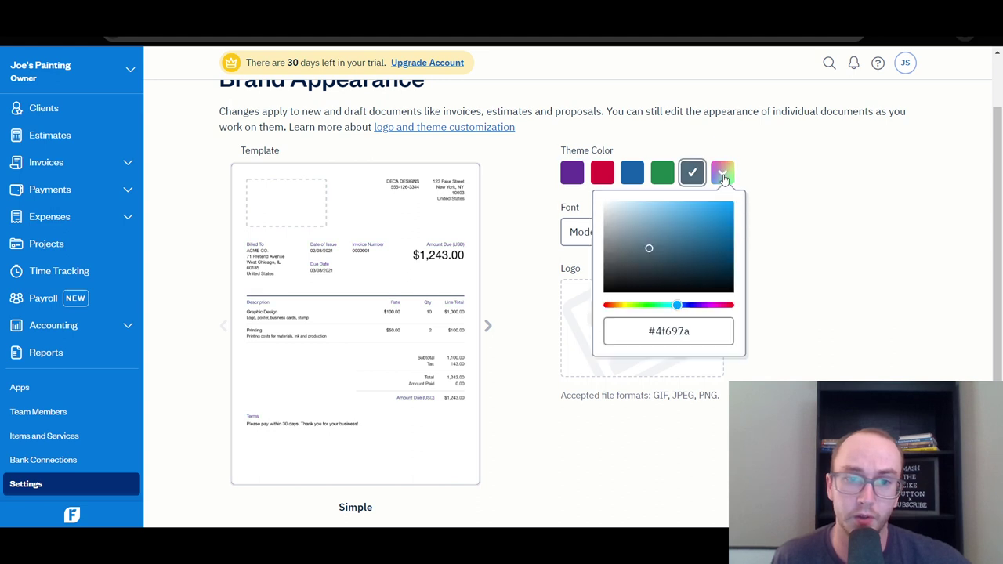
{"action": "left_click_drag", "start_coordinate": [700, 253], "coordinate": [685, 242]}
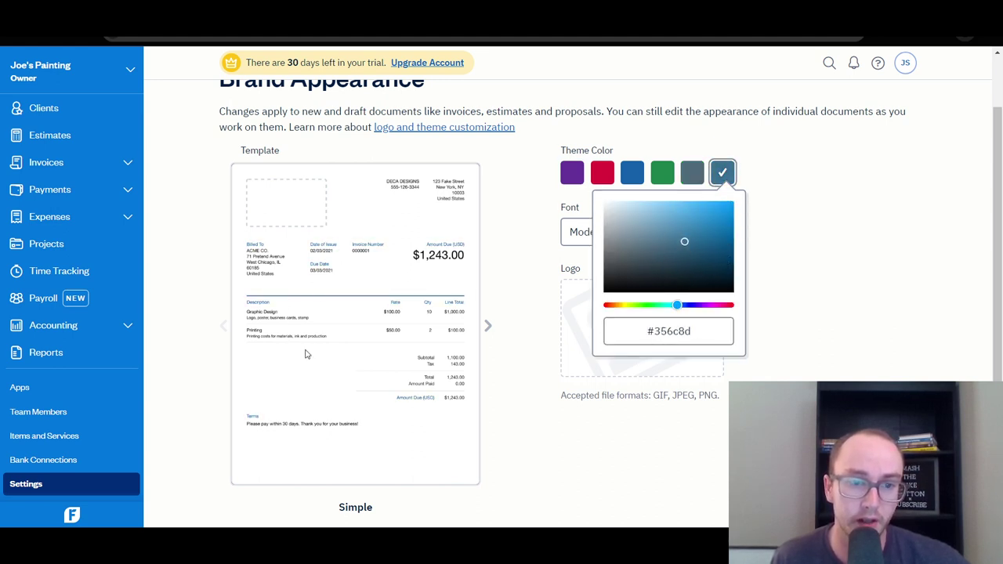
{"action": "left_click", "coordinate": [793, 226]}
Compare the Classic and Modern template fonts, leaving the font on Modern.
{"action": "left_click", "coordinate": [646, 232]}
{"action": "left_click", "coordinate": [641, 297]}
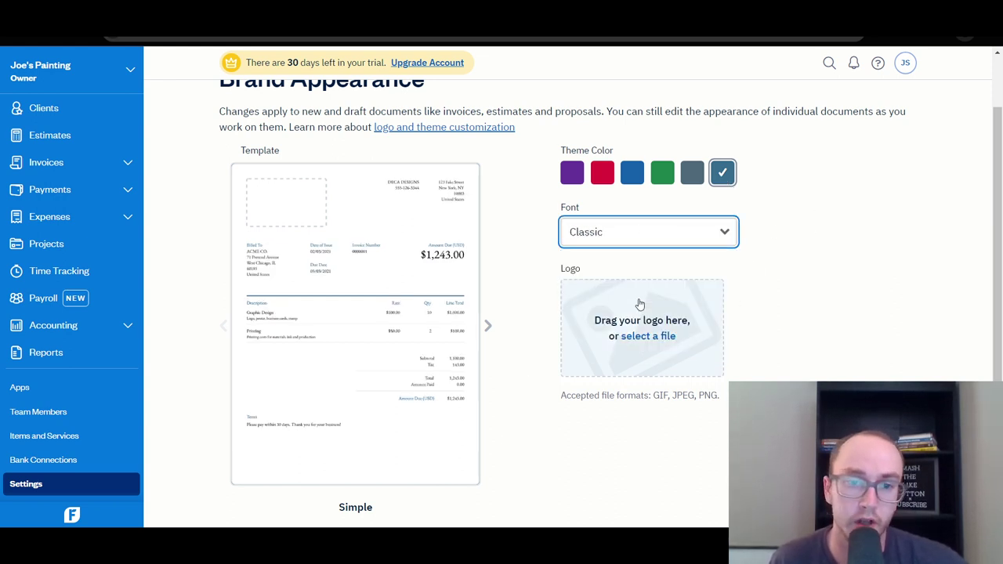
{"action": "left_click", "coordinate": [627, 242]}
{"action": "left_click", "coordinate": [618, 265]}
{"action": "left_click", "coordinate": [611, 242]}
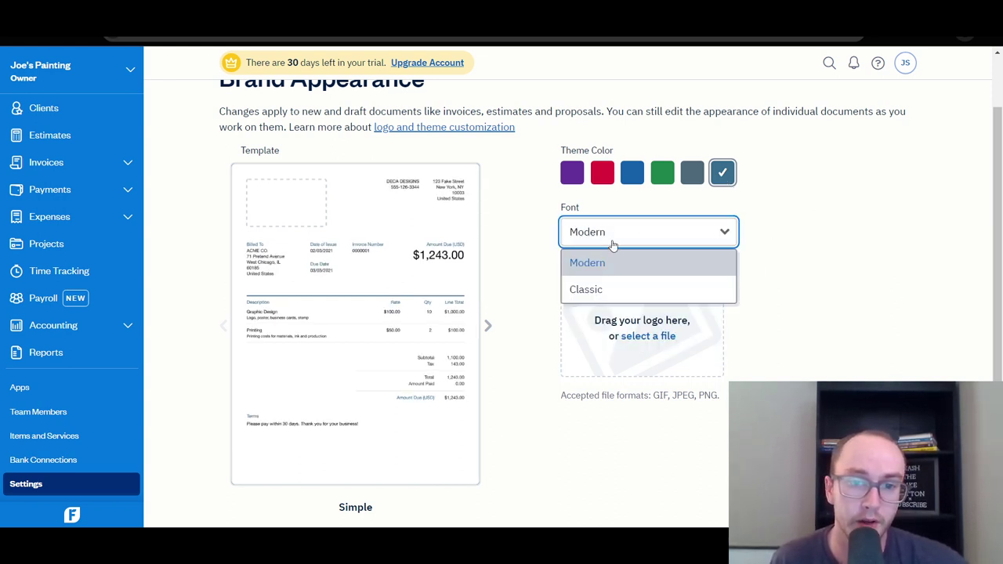
{"action": "left_click", "coordinate": [603, 289]}
{"action": "left_click", "coordinate": [624, 229]}
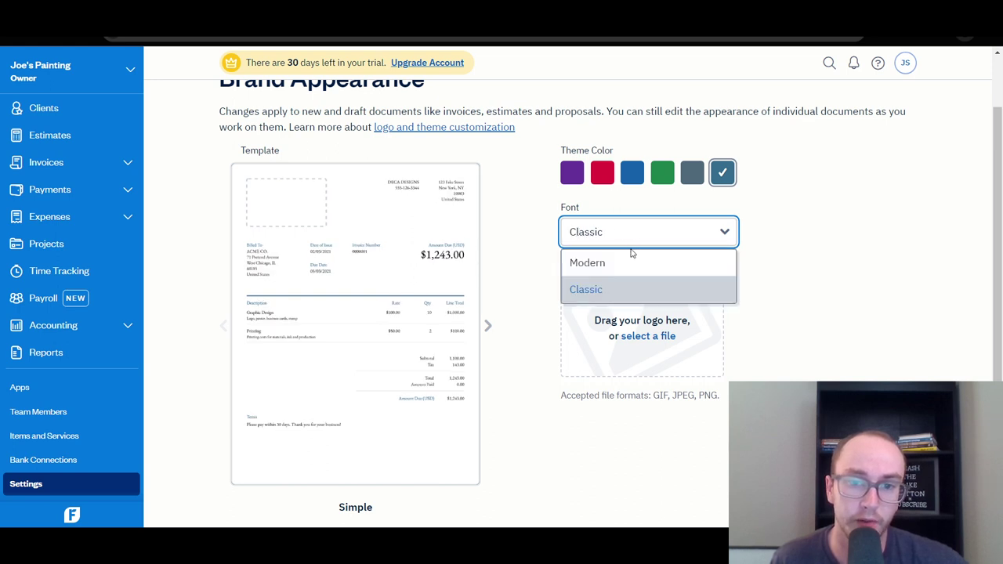
{"action": "left_click", "coordinate": [635, 257]}
{"action": "left_click", "coordinate": [745, 269]}
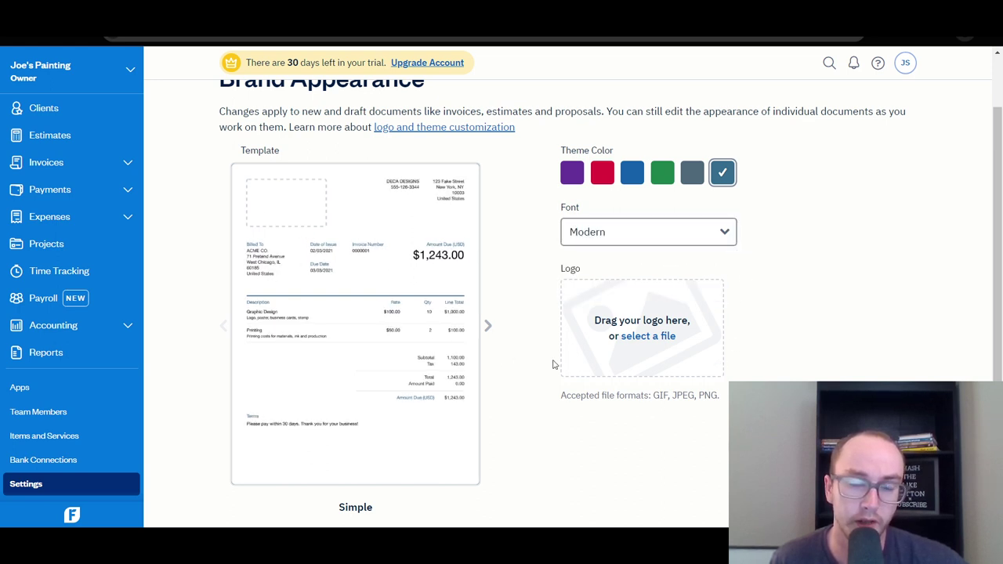
Leave Brand Appearance for the Dashboard, confirming that the unsaved theme changes are discarded.
{"action": "scroll", "coordinate": [556, 376], "scroll_direction": "up", "scroll_amount": 1}
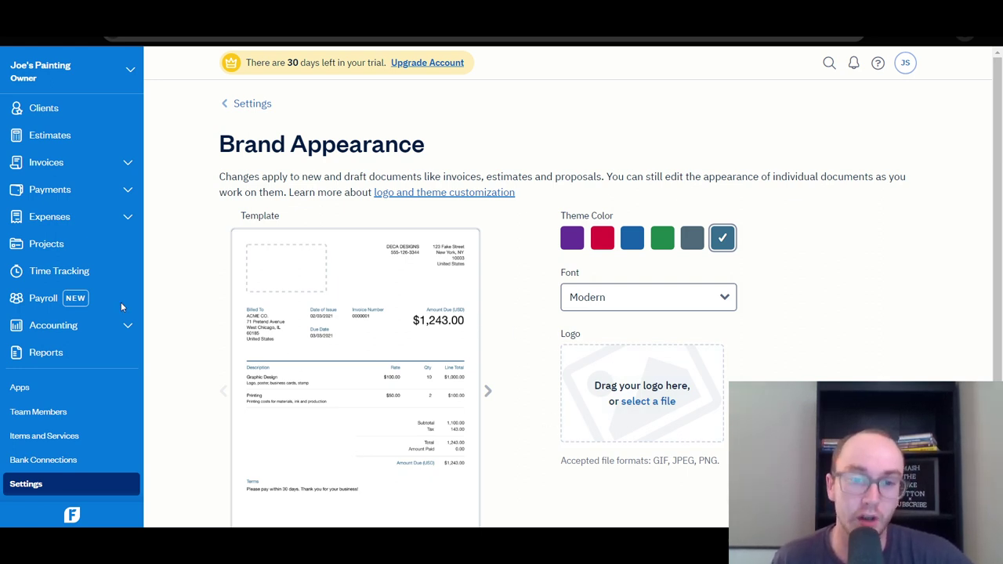
{"action": "scroll", "coordinate": [345, 407], "scroll_direction": "down", "scroll_amount": 2}
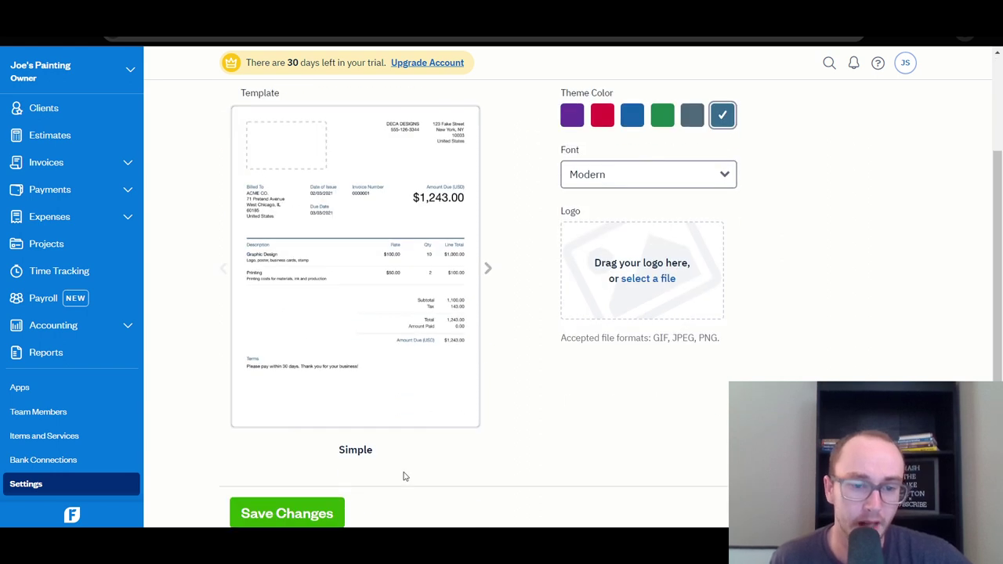
{"action": "scroll", "coordinate": [286, 491], "scroll_direction": "up", "scroll_amount": 2}
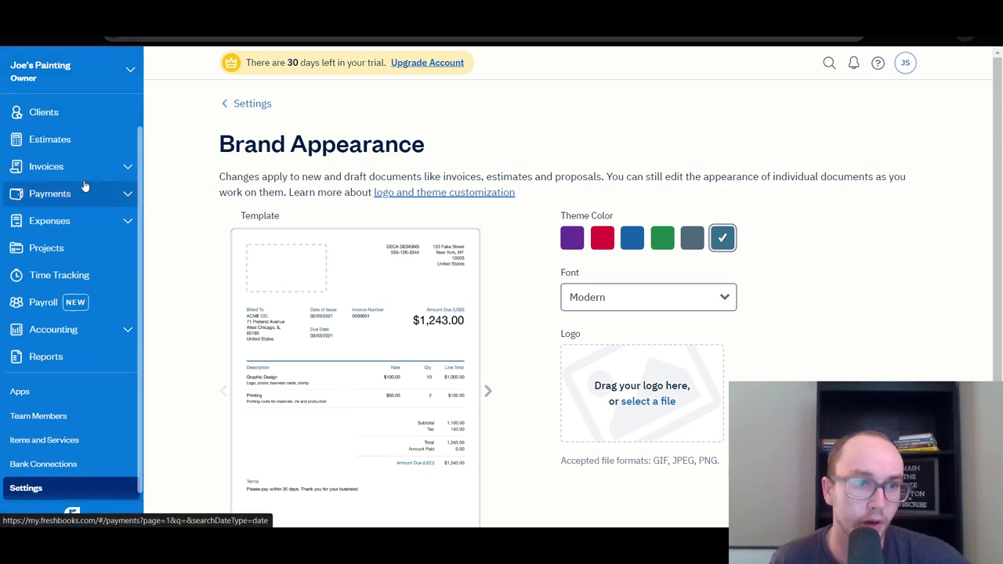
{"action": "scroll", "coordinate": [47, 135], "scroll_direction": "up", "scroll_amount": 1}
{"action": "left_click", "coordinate": [51, 113]}
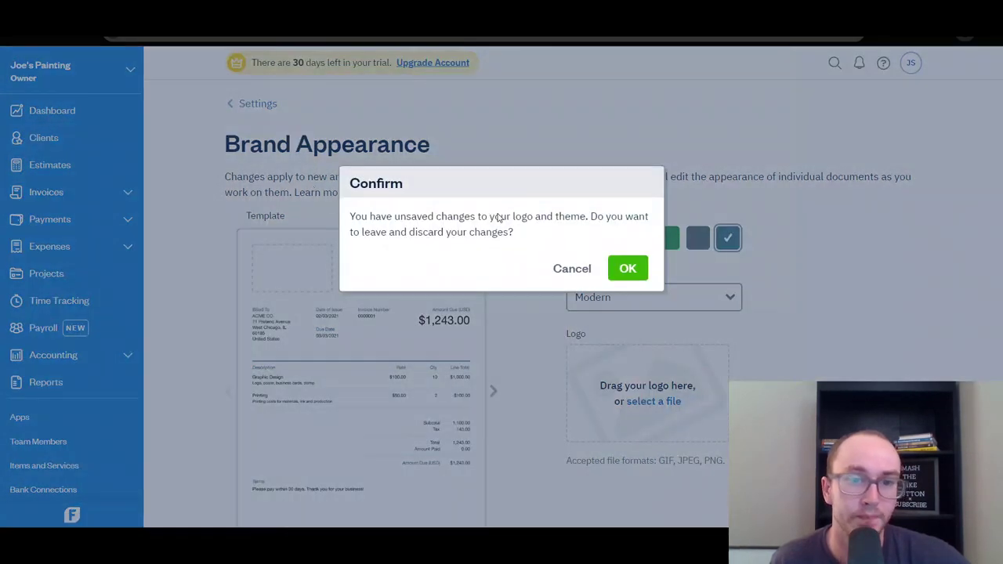
{"action": "key", "text": "Return"}
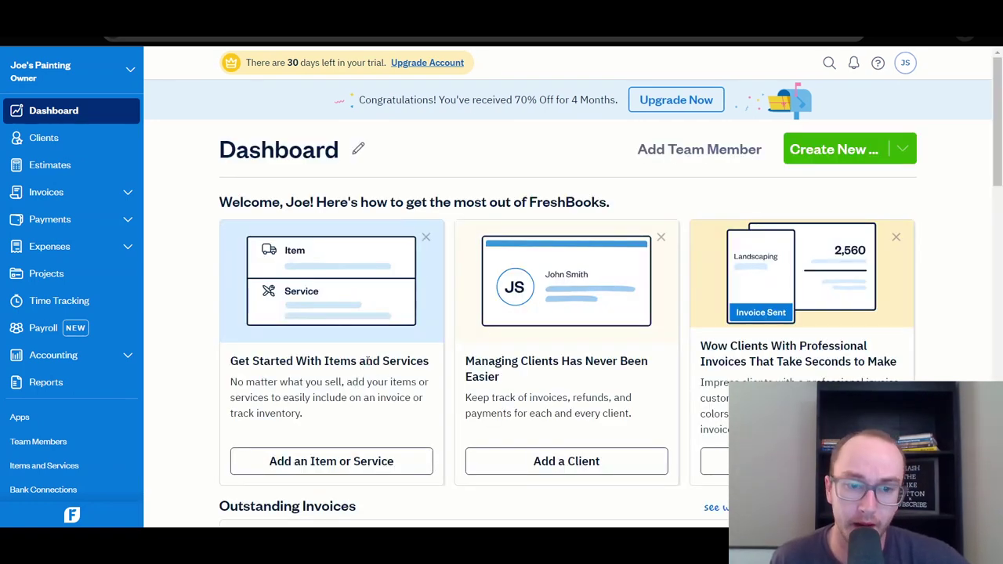
{"action": "scroll", "coordinate": [425, 358], "scroll_direction": "down", "scroll_amount": 2}
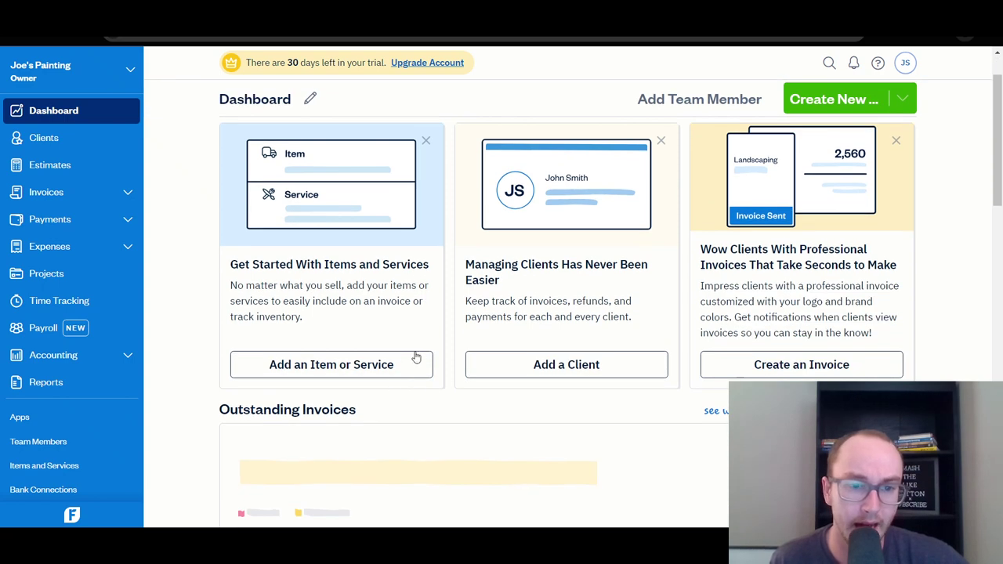
{"action": "scroll", "coordinate": [350, 341], "scroll_direction": "up", "scroll_amount": 2}
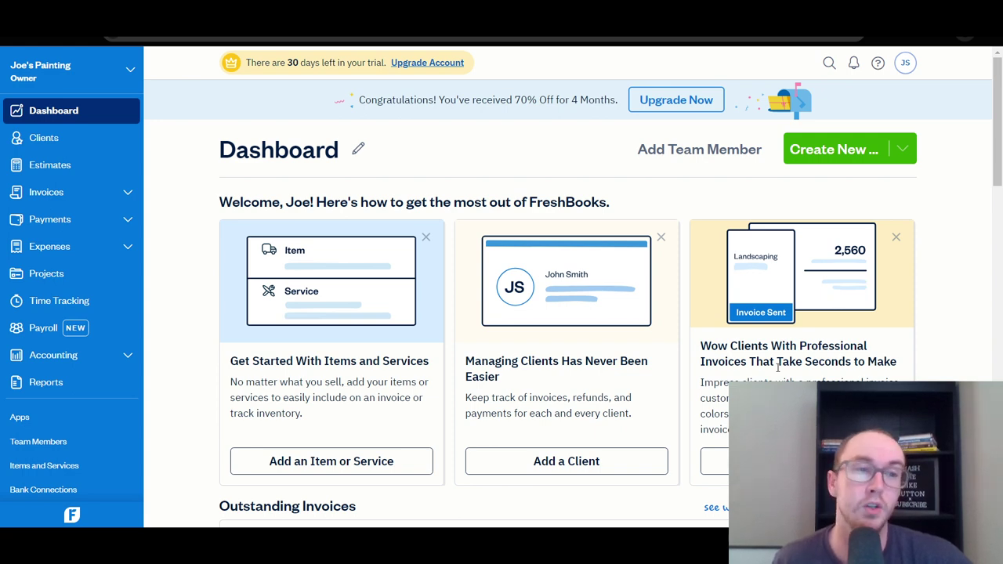
{"action": "scroll", "coordinate": [262, 352], "scroll_direction": "down", "scroll_amount": 4}
{"action": "scroll", "coordinate": [188, 376], "scroll_direction": "down", "scroll_amount": 1}
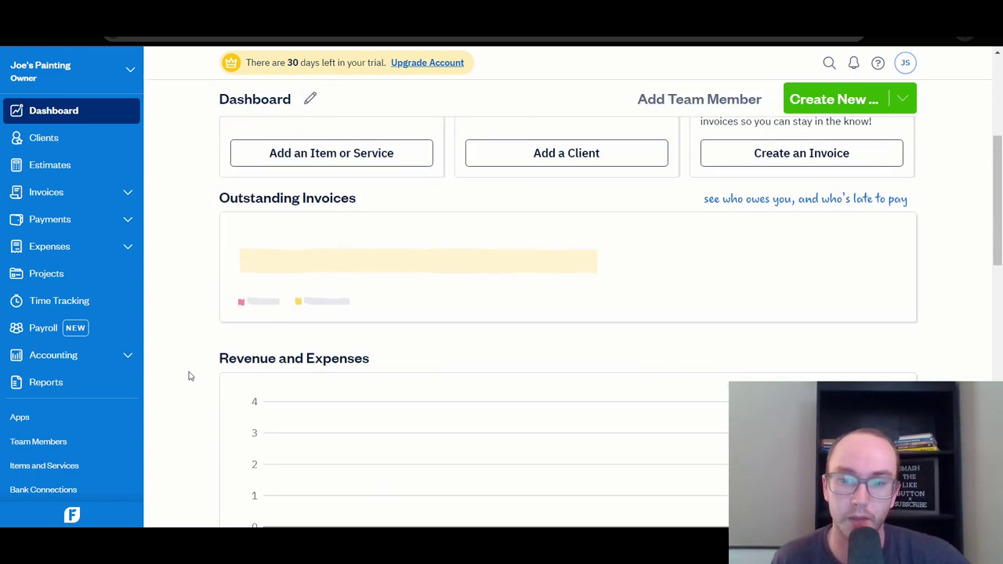
{"action": "scroll", "coordinate": [188, 376], "scroll_direction": "down", "scroll_amount": 2}
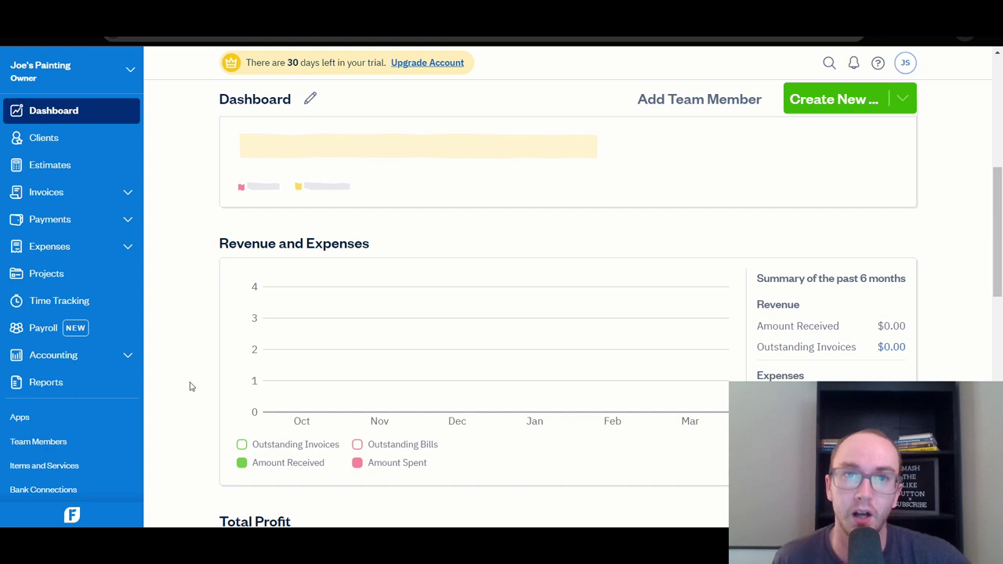
{"action": "scroll", "coordinate": [188, 395], "scroll_direction": "down", "scroll_amount": 4}
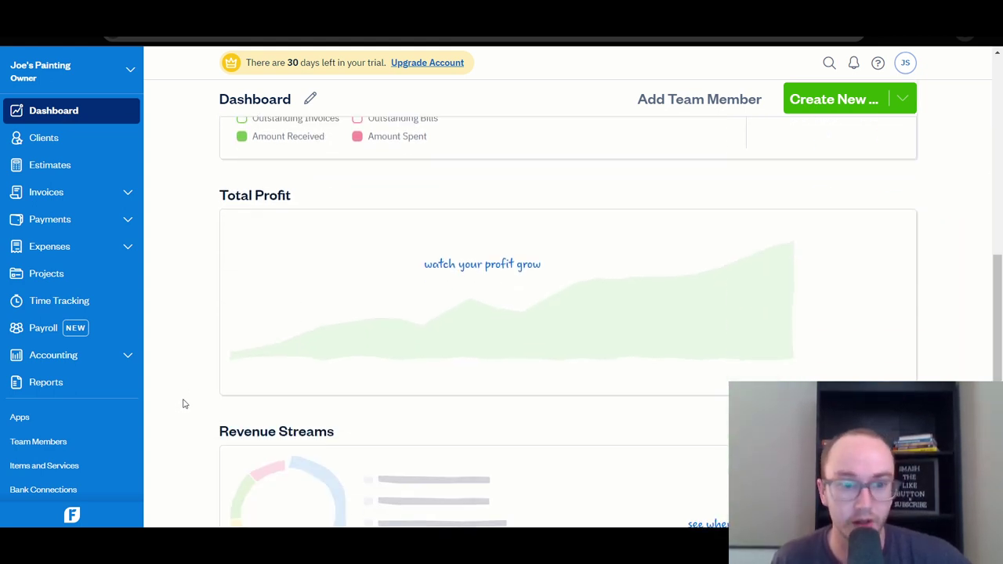
{"action": "scroll", "coordinate": [184, 404], "scroll_direction": "up", "scroll_amount": 1}
{"action": "scroll", "coordinate": [184, 403], "scroll_direction": "up", "scroll_amount": 1}
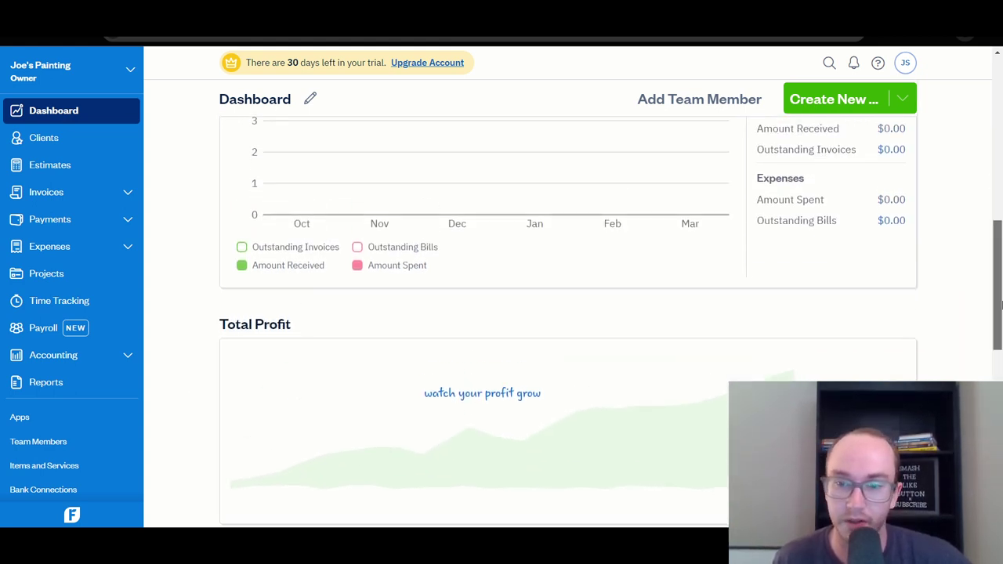
{"action": "scroll", "coordinate": [183, 405], "scroll_direction": "down", "scroll_amount": 4}
{"action": "scroll", "coordinate": [183, 405], "scroll_direction": "down", "scroll_amount": 4}
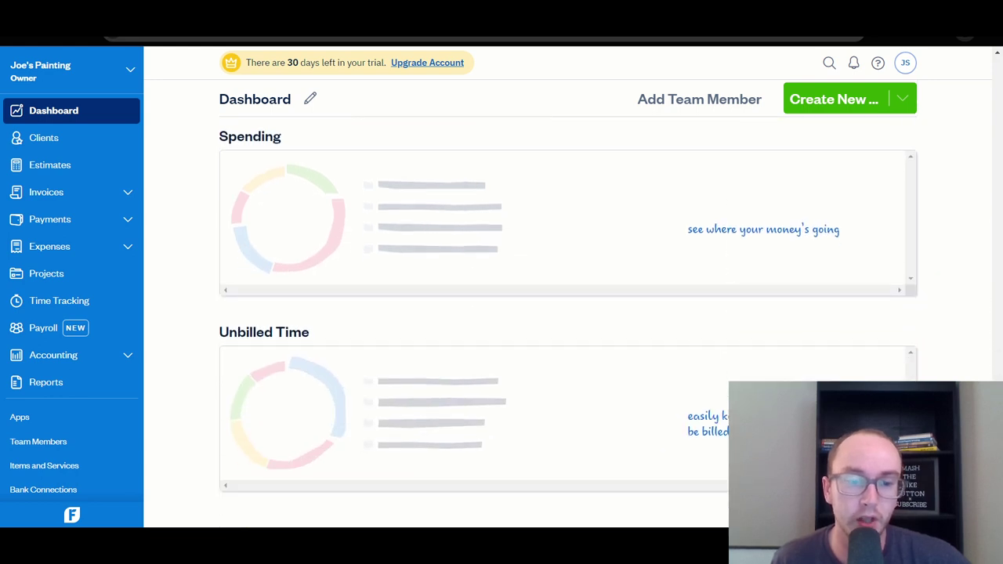
{"action": "scroll", "coordinate": [183, 405], "scroll_direction": "up", "scroll_amount": 1}
{"action": "scroll", "coordinate": [979, 351], "scroll_direction": "up", "scroll_amount": 4}
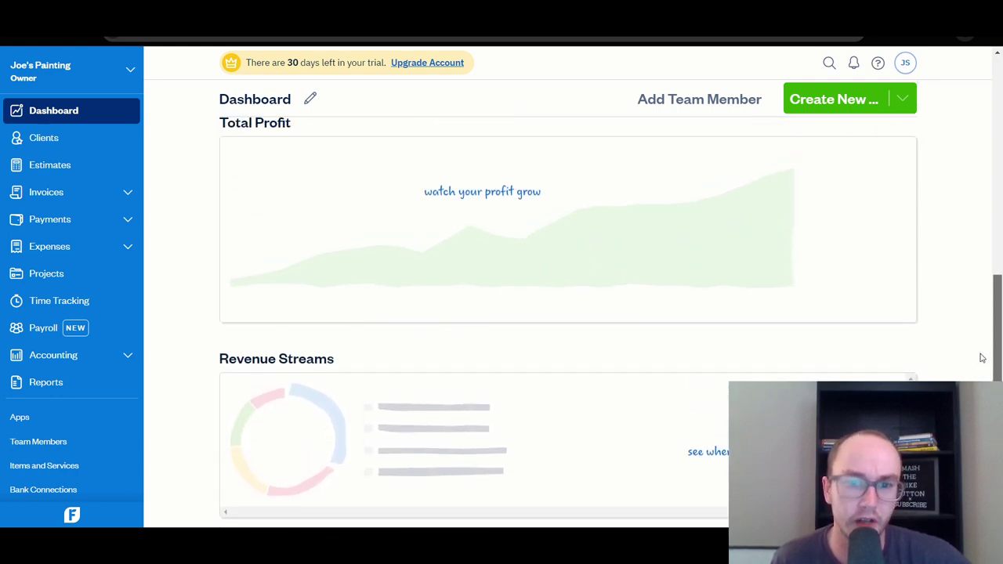
{"action": "scroll", "coordinate": [980, 347], "scroll_direction": "up", "scroll_amount": 2}
{"action": "scroll", "coordinate": [981, 337], "scroll_direction": "down", "scroll_amount": 7}
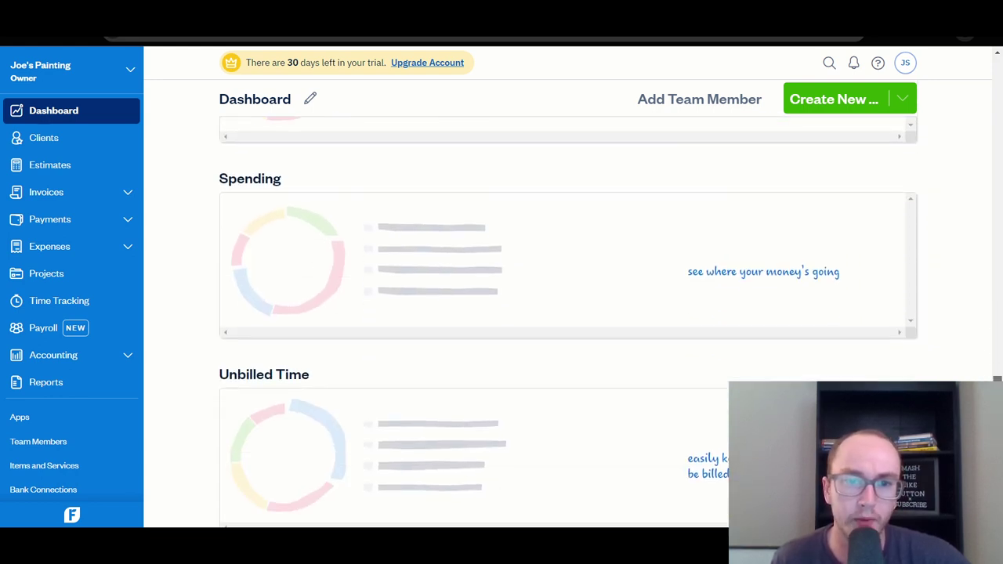
{"action": "scroll", "coordinate": [486, 381], "scroll_direction": "up", "scroll_amount": 7}
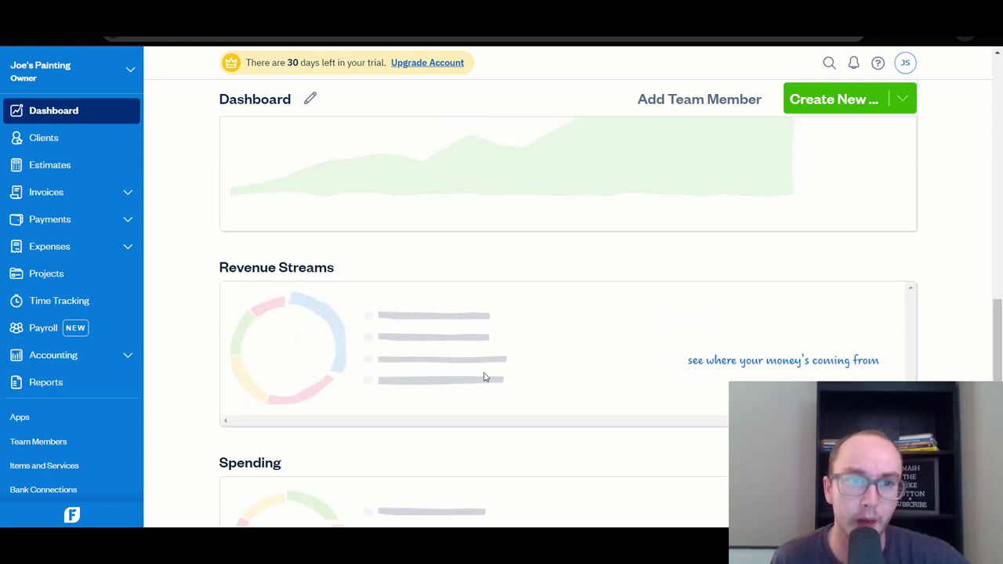
{"action": "scroll", "coordinate": [484, 377], "scroll_direction": "up", "scroll_amount": 1}
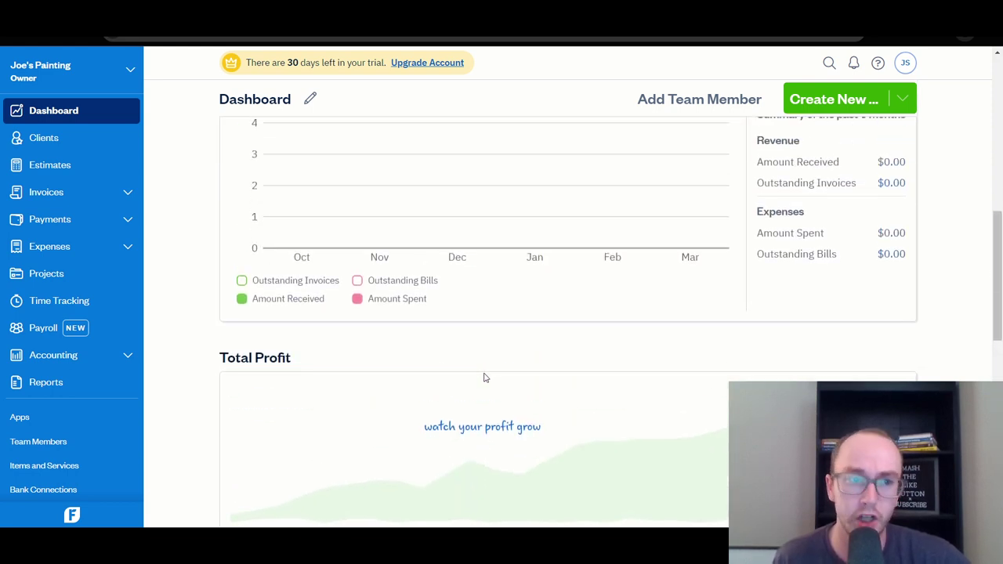
{"action": "scroll", "coordinate": [339, 381], "scroll_direction": "up", "scroll_amount": 1}
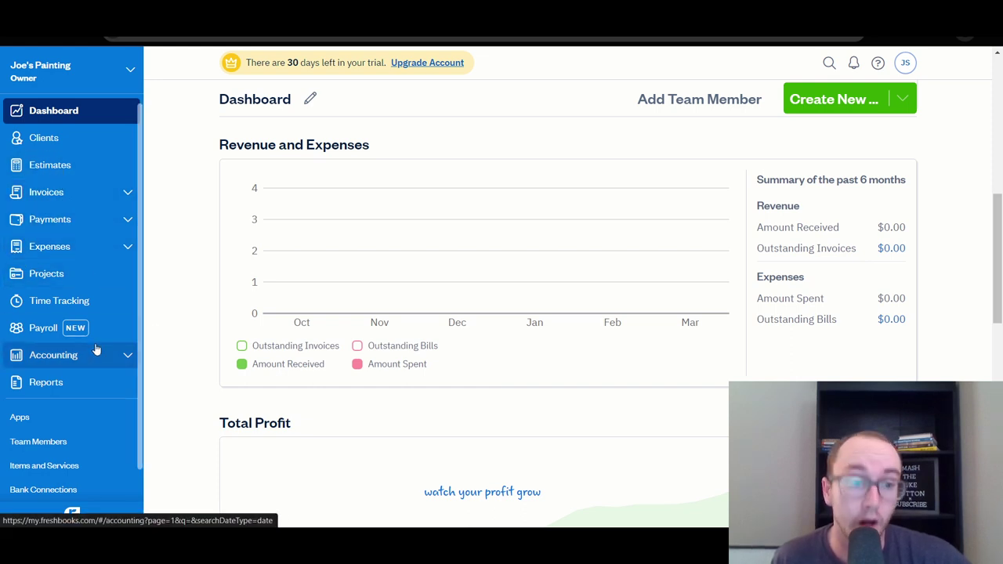
{"action": "scroll", "coordinate": [82, 341], "scroll_direction": "down", "scroll_amount": 1}
{"action": "scroll", "coordinate": [109, 341], "scroll_direction": "up", "scroll_amount": 1}
{"action": "scroll", "coordinate": [332, 260], "scroll_direction": "up", "scroll_amount": 2}
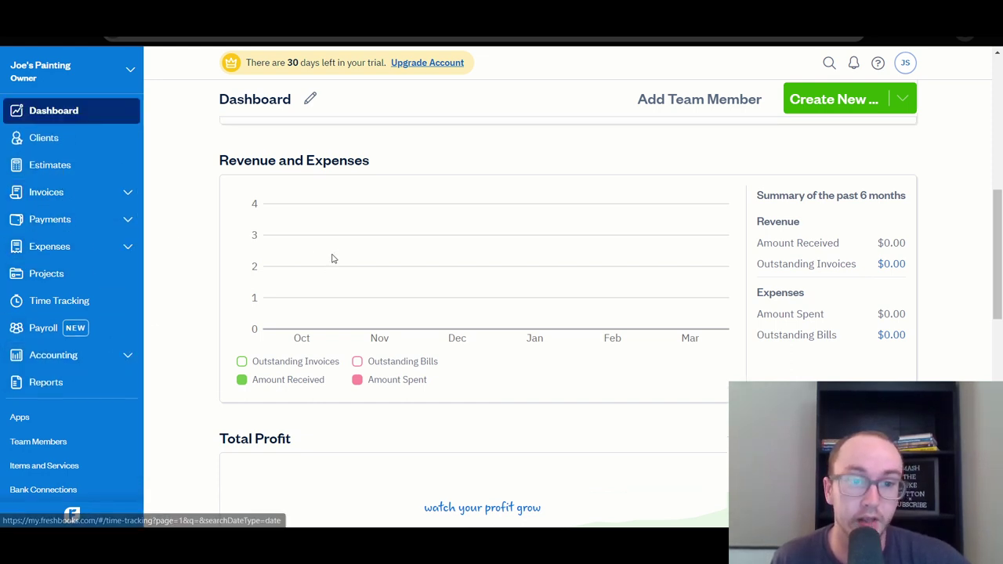
{"action": "left_click_drag", "start_coordinate": [991, 279], "coordinate": [998, 239]}
{"action": "scroll", "coordinate": [380, 380], "scroll_direction": "up", "scroll_amount": 3}
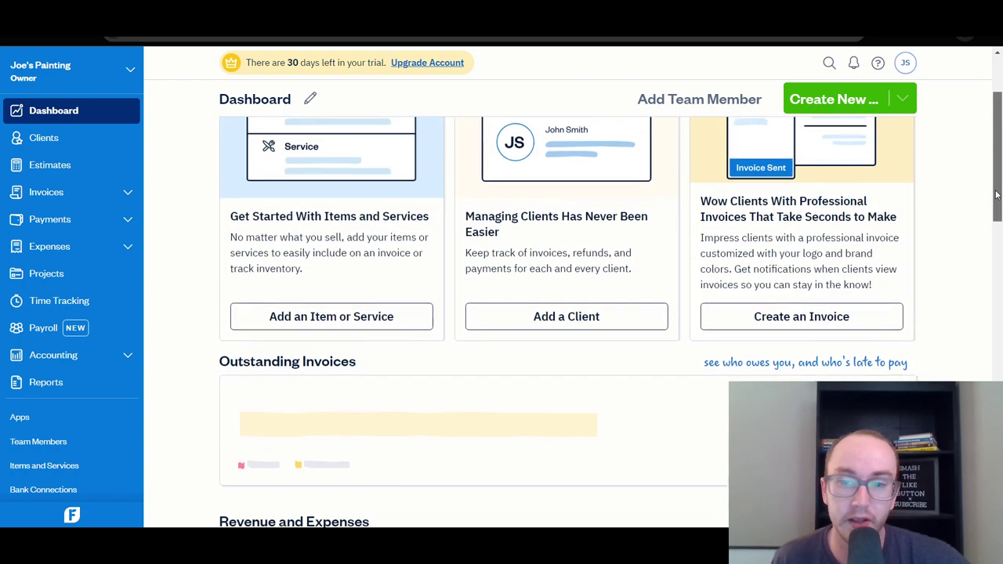
{"action": "scroll", "coordinate": [381, 380], "scroll_direction": "up", "scroll_amount": 2}
{"action": "scroll", "coordinate": [392, 314], "scroll_direction": "down", "scroll_amount": 7}
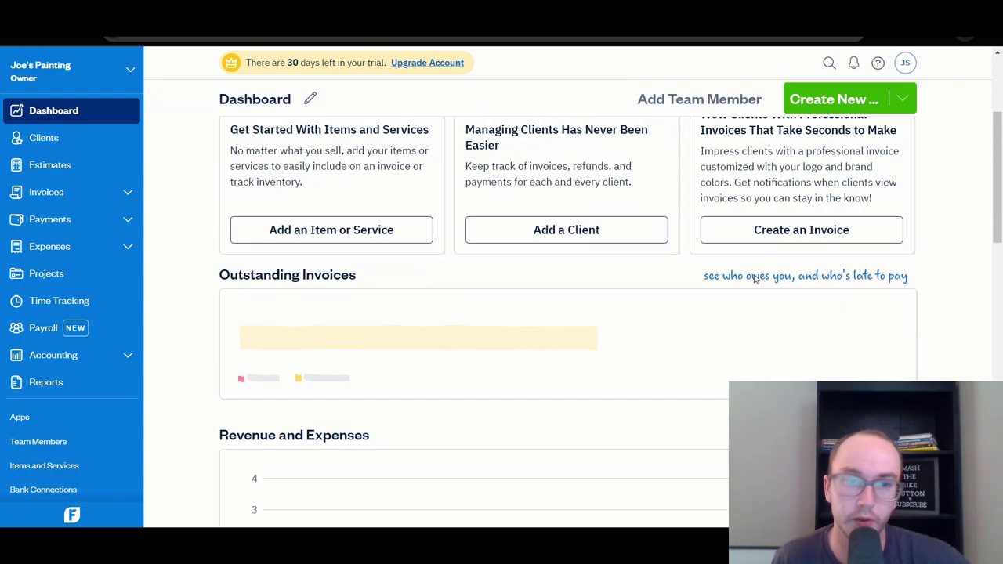
{"action": "scroll", "coordinate": [395, 277], "scroll_direction": "up", "scroll_amount": 3}
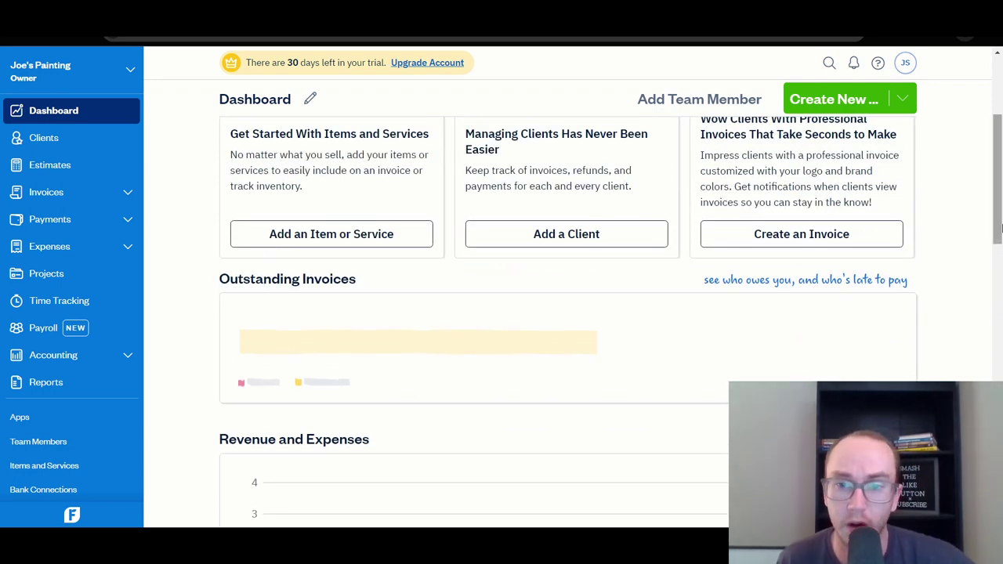
{"action": "left_click_drag", "start_coordinate": [994, 233], "coordinate": [989, 475]}
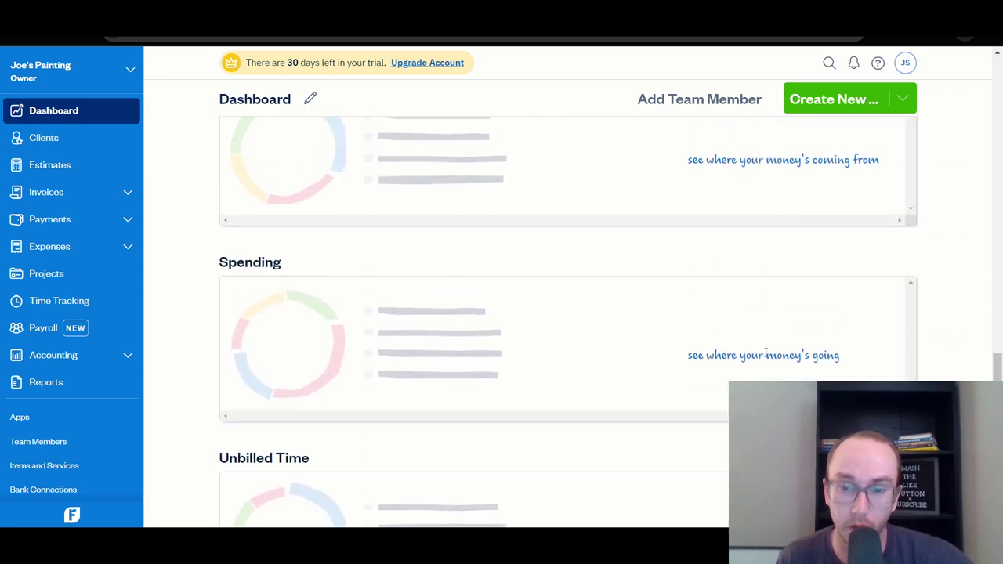
{"action": "scroll", "coordinate": [337, 369], "scroll_direction": "up", "scroll_amount": 7}
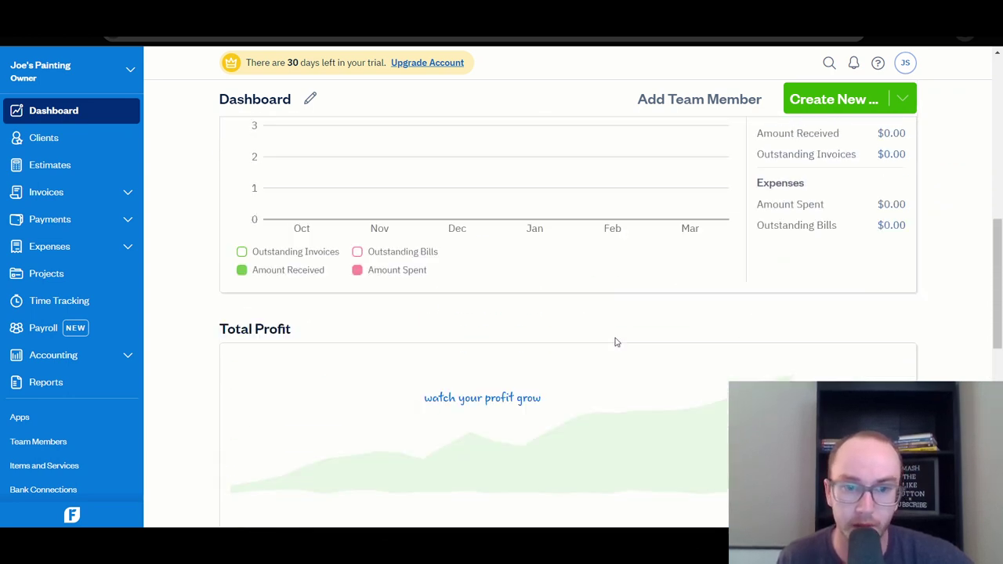
{"action": "scroll", "coordinate": [844, 331], "scroll_direction": "up", "scroll_amount": 2}
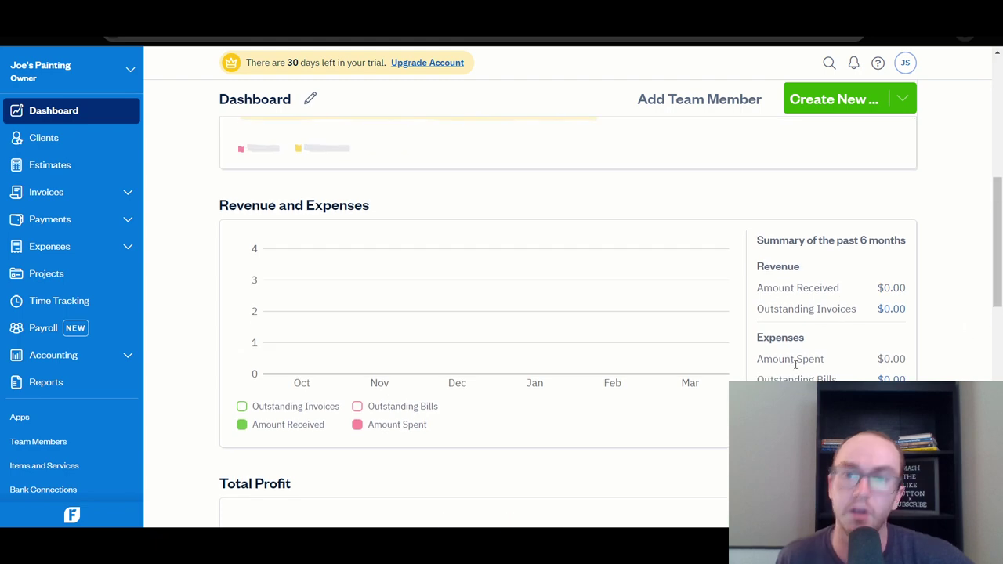
{"action": "scroll", "coordinate": [363, 334], "scroll_direction": "up", "scroll_amount": 2}
{"action": "scroll", "coordinate": [197, 385], "scroll_direction": "up", "scroll_amount": 3}
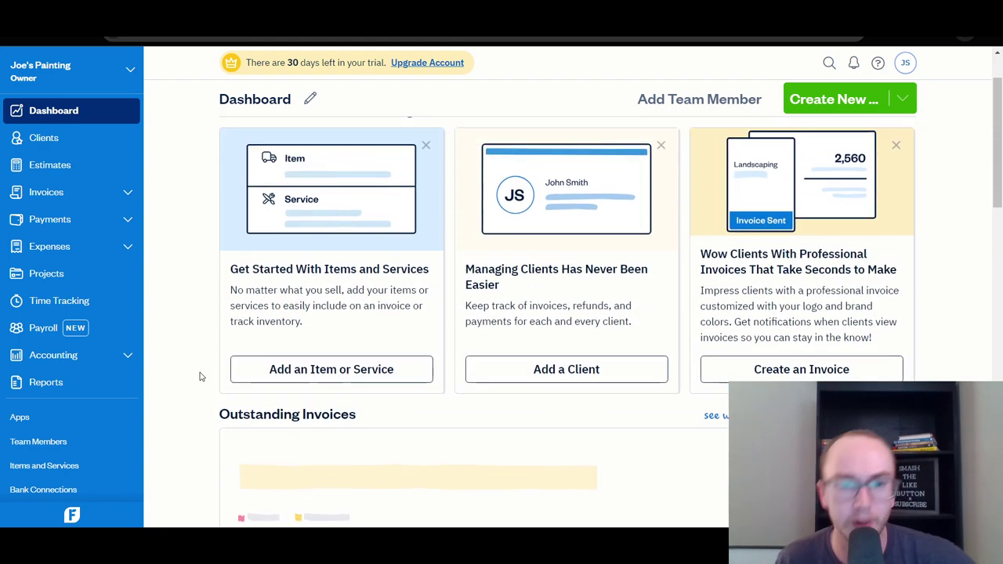
{"action": "scroll", "coordinate": [196, 369], "scroll_direction": "up", "scroll_amount": 2}
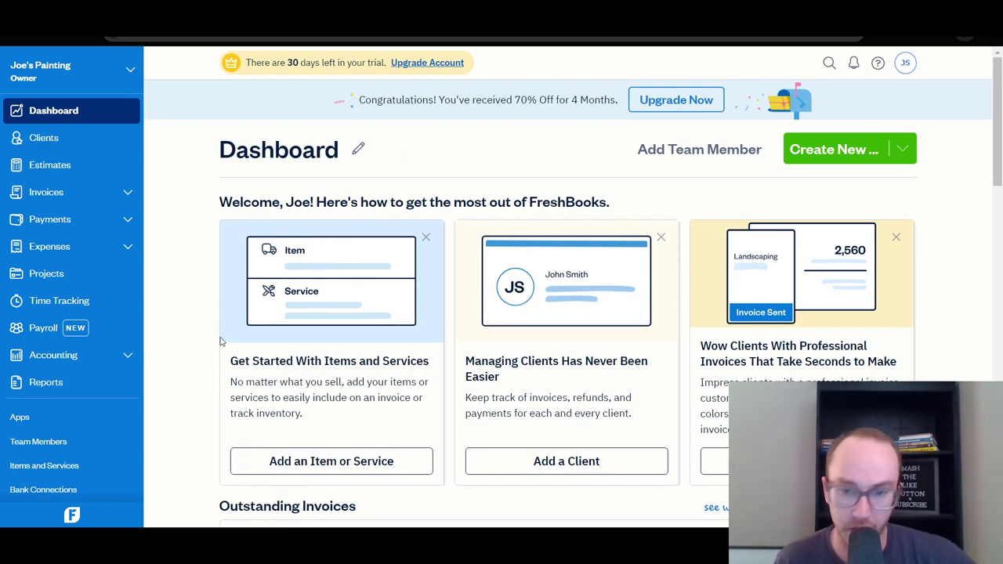
Open the Clients page and look over its $0 overdue, outstanding and draft totals.
{"action": "left_click", "coordinate": [90, 146]}
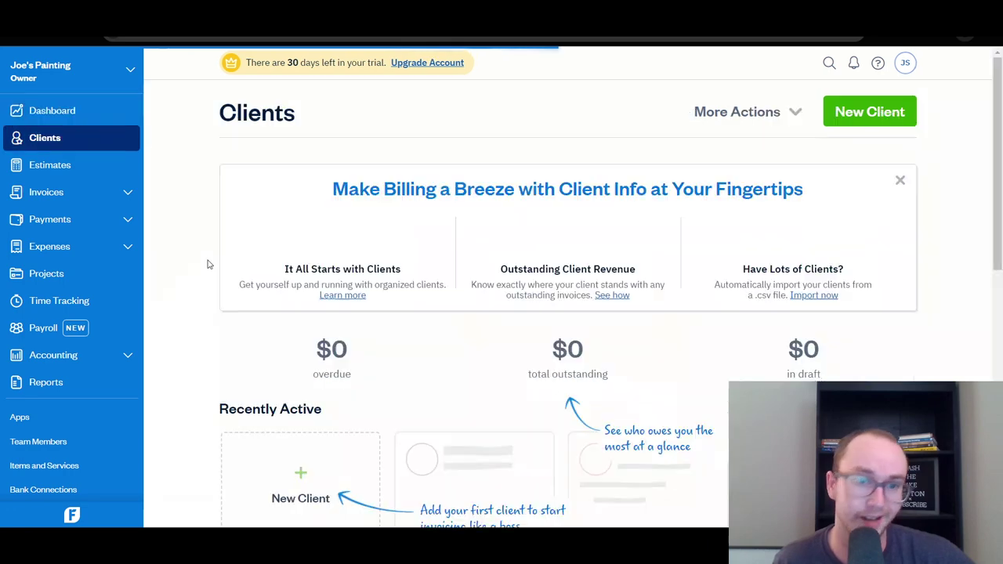
{"action": "scroll", "coordinate": [205, 278], "scroll_direction": "down", "scroll_amount": 4}
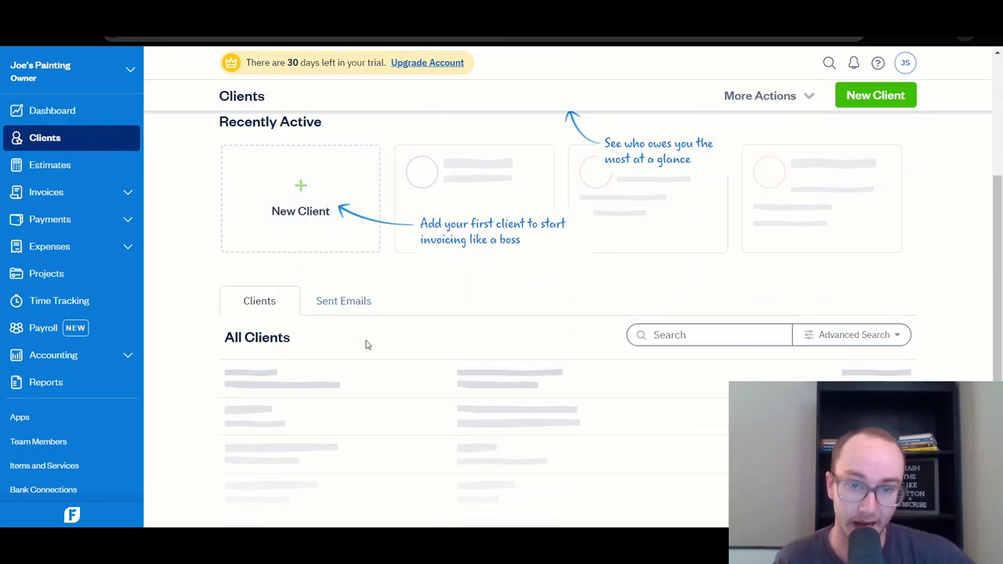
{"action": "scroll", "coordinate": [206, 352], "scroll_direction": "down", "scroll_amount": 2}
{"action": "scroll", "coordinate": [206, 352], "scroll_direction": "up", "scroll_amount": 6}
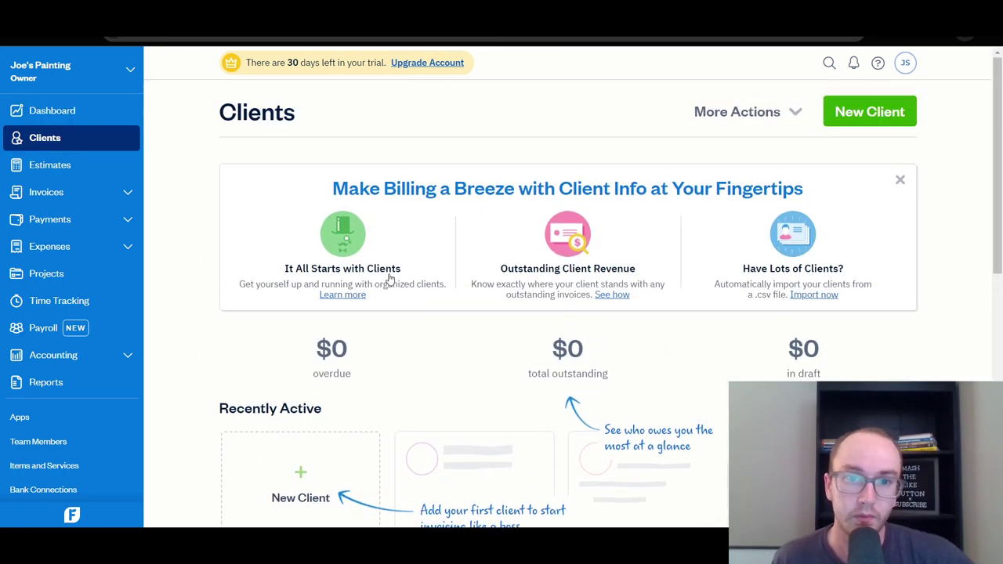
{"action": "scroll", "coordinate": [387, 276], "scroll_direction": "down", "scroll_amount": 2}
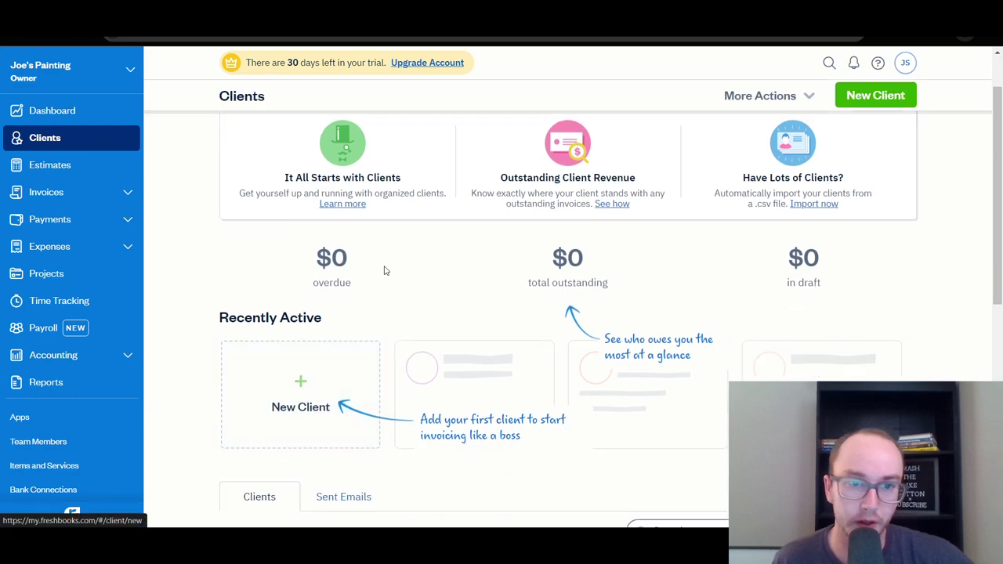
Open Accounting, step through the two onboarding slides and close the intro dialog.
{"action": "left_click", "coordinate": [67, 369]}
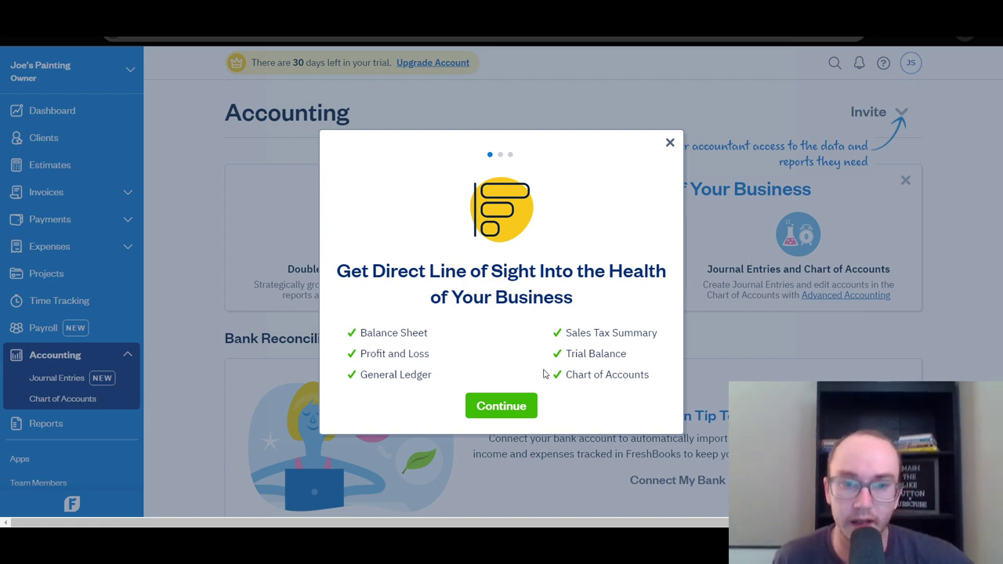
{"action": "left_click", "coordinate": [509, 408]}
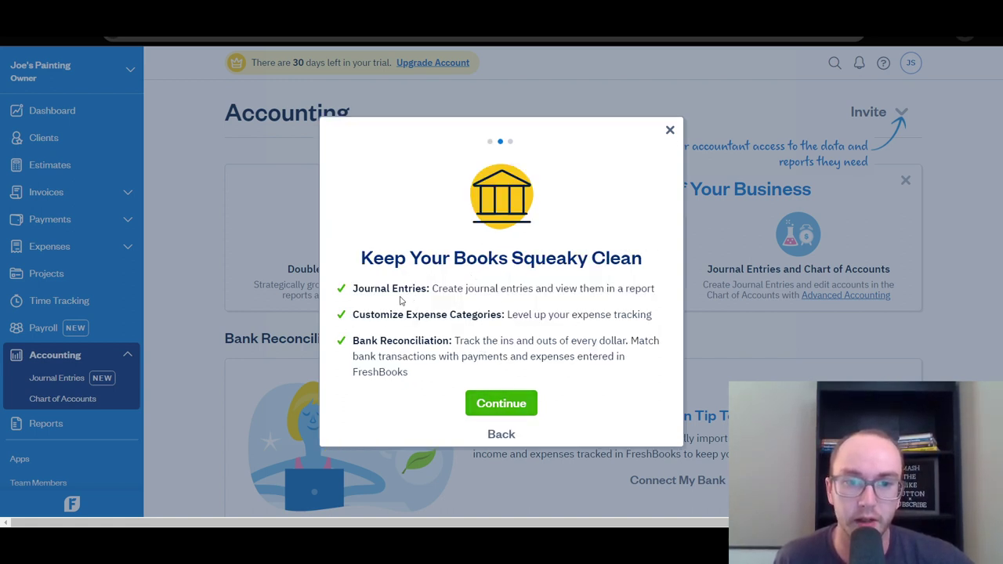
{"action": "left_click", "coordinate": [492, 400]}
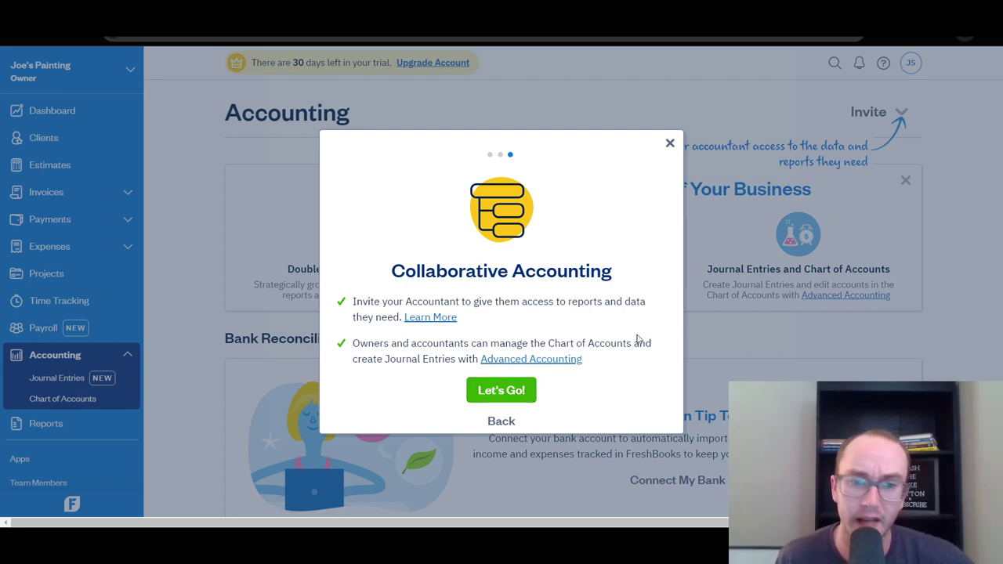
{"action": "left_click", "coordinate": [670, 145]}
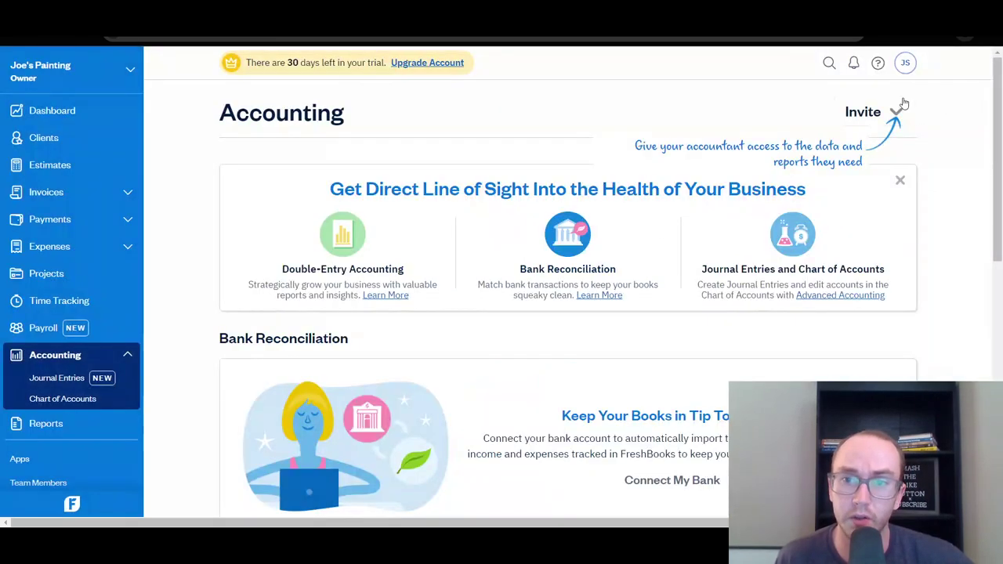
Scroll to Accounting Reports and open the Profit and Loss report for Jan 1–Dec 31, 2024.
{"action": "left_click_drag", "start_coordinate": [997, 192], "coordinate": [999, 372]}
{"action": "right_click", "coordinate": [991, 286]}
{"action": "left_click", "coordinate": [992, 305]}
{"action": "scroll", "coordinate": [999, 373], "scroll_direction": "up", "scroll_amount": 2}
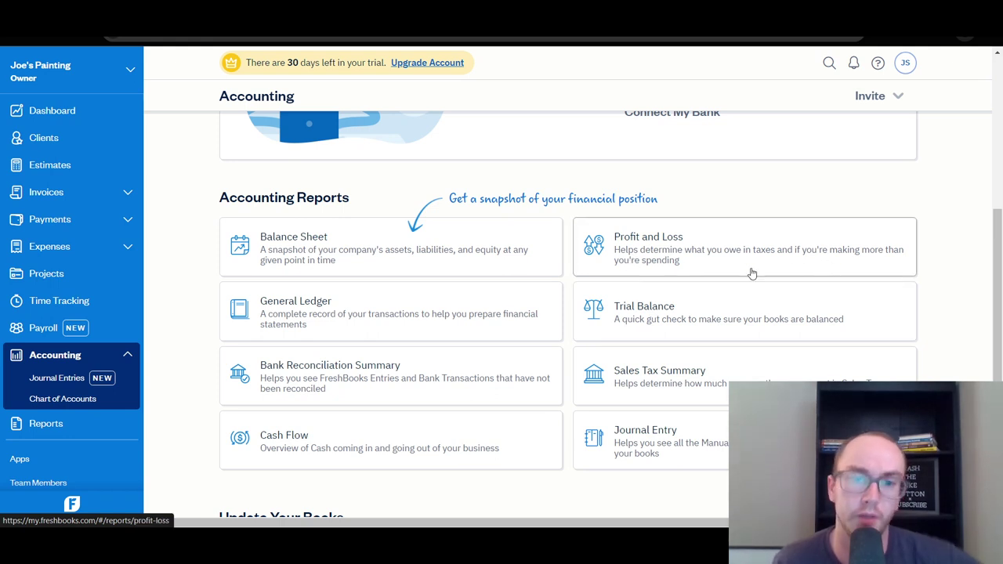
{"action": "left_click", "coordinate": [825, 263]}
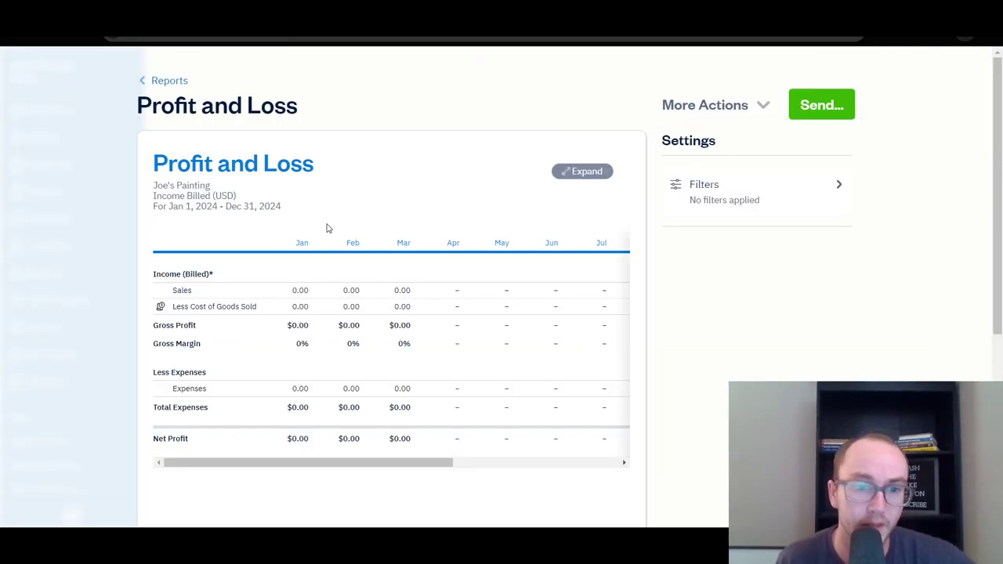
{"action": "scroll", "coordinate": [387, 354], "scroll_direction": "down", "scroll_amount": 3}
{"action": "scroll", "coordinate": [387, 353], "scroll_direction": "up", "scroll_amount": 3}
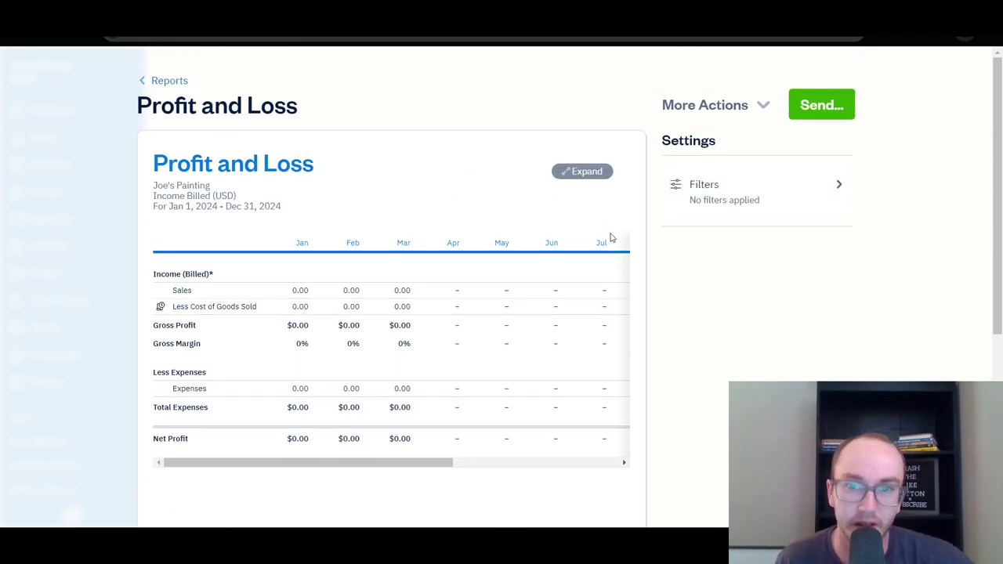
Return to Reports and browse the invoice, payment, accounting, time-tracking and payroll reports.
{"action": "left_click", "coordinate": [176, 83]}
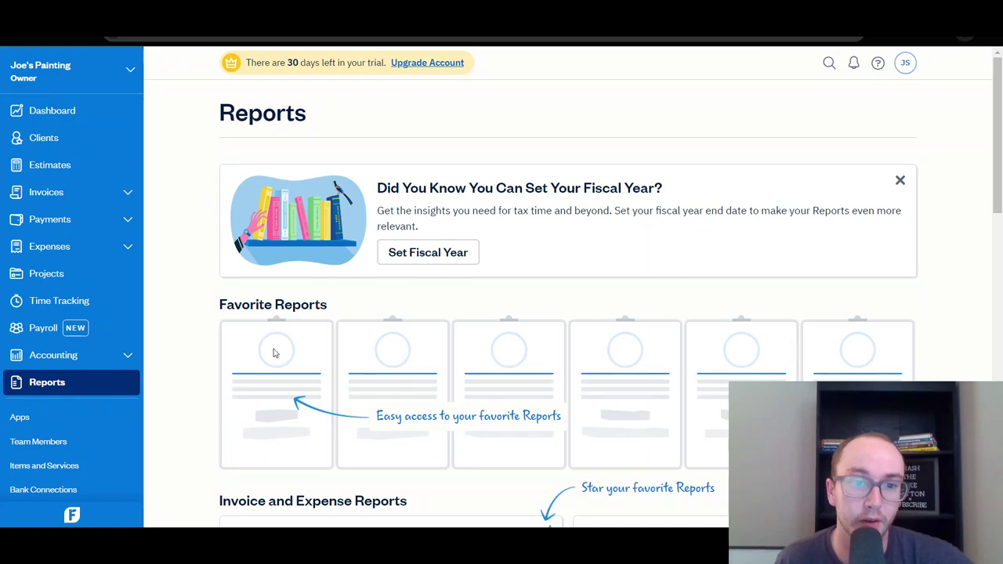
{"action": "scroll", "coordinate": [215, 377], "scroll_direction": "down", "scroll_amount": 4}
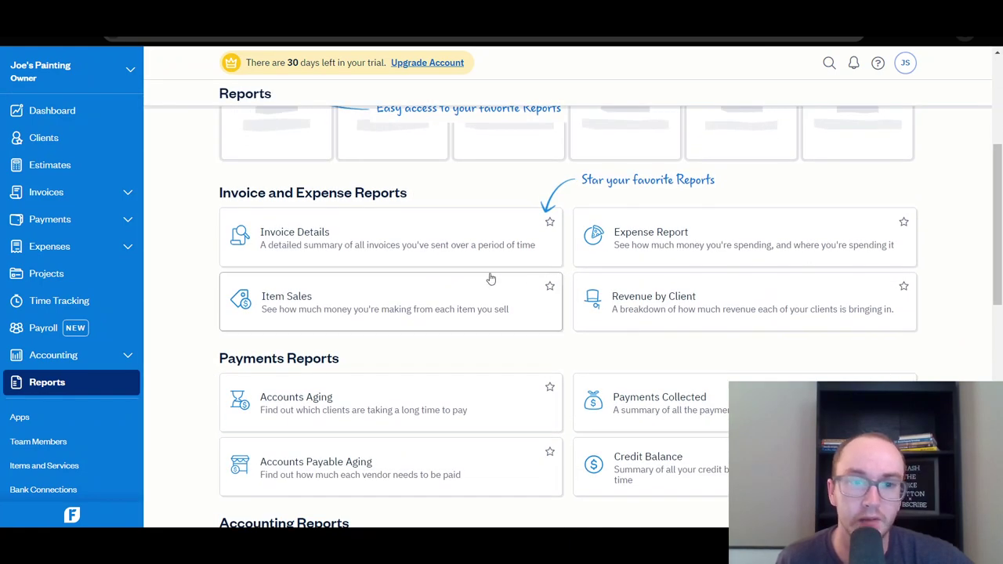
{"action": "scroll", "coordinate": [208, 320], "scroll_direction": "down", "scroll_amount": 3}
{"action": "scroll", "coordinate": [208, 320], "scroll_direction": "down", "scroll_amount": 3}
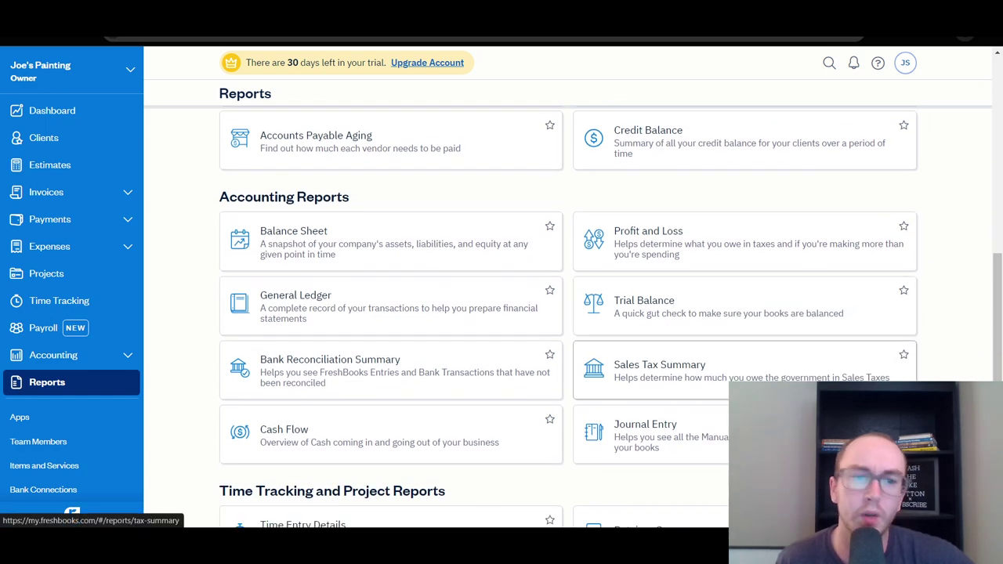
{"action": "scroll", "coordinate": [512, 445], "scroll_direction": "down", "scroll_amount": 4}
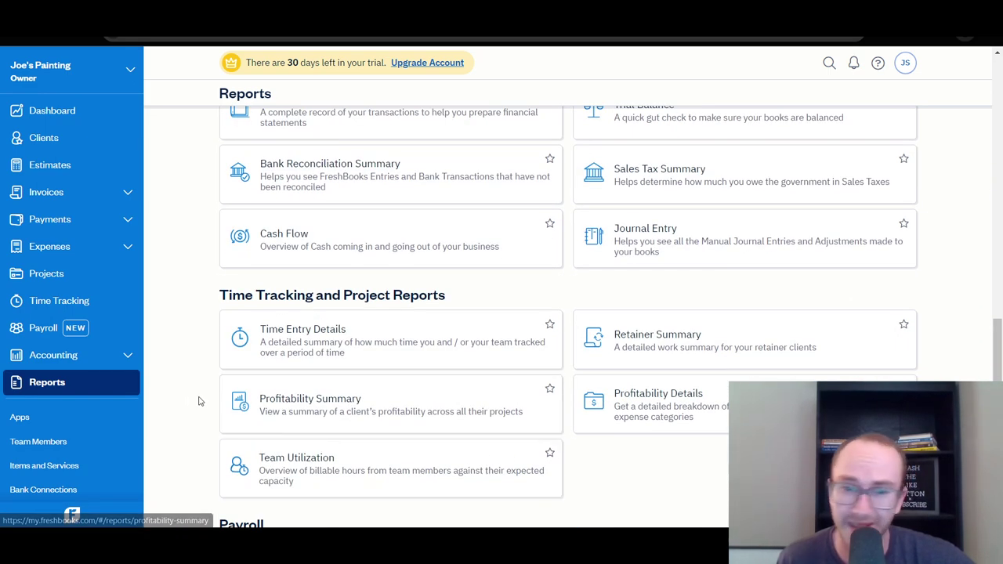
{"action": "scroll", "coordinate": [183, 398], "scroll_direction": "down", "scroll_amount": 2}
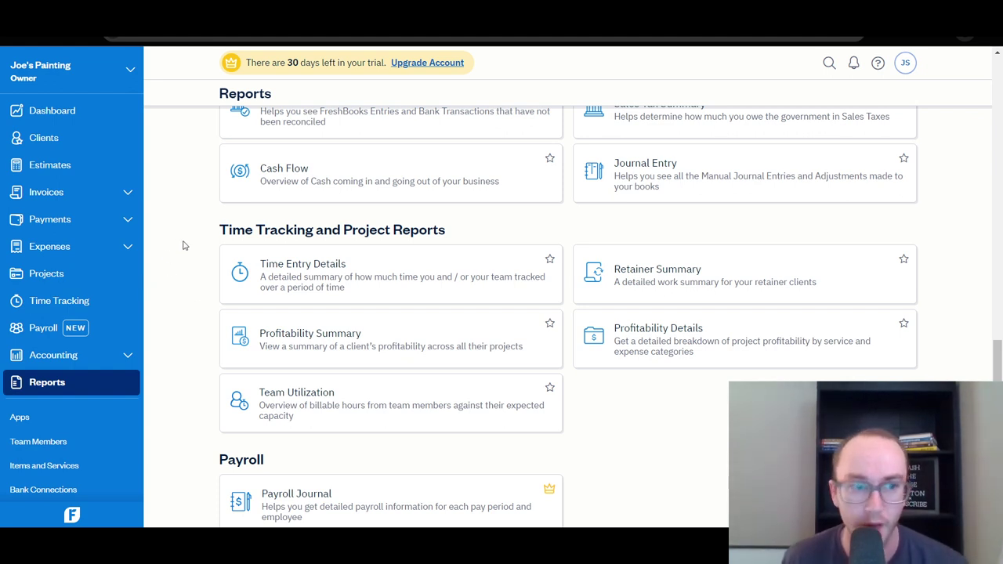
{"action": "scroll", "coordinate": [198, 261], "scroll_direction": "down", "scroll_amount": 1}
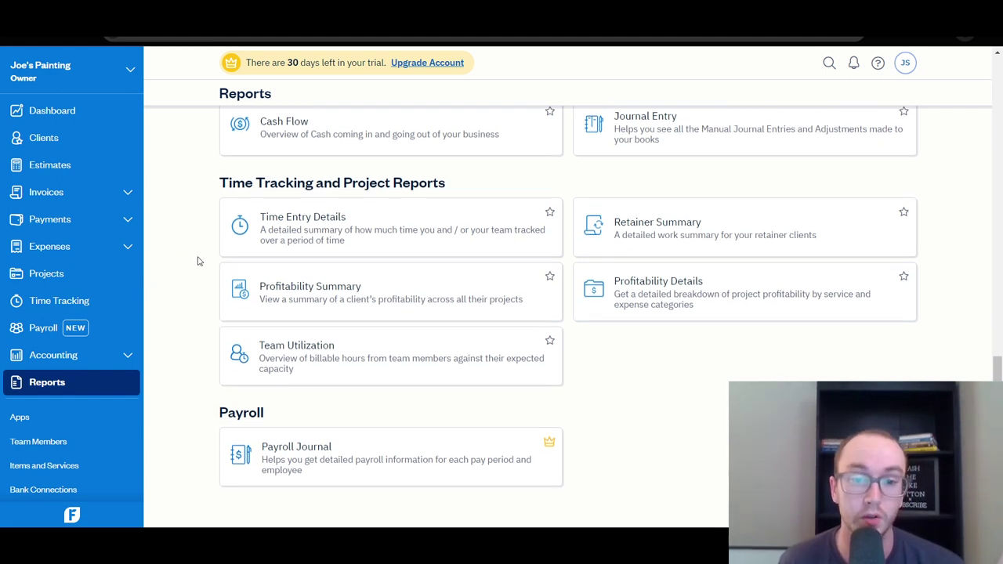
{"action": "scroll", "coordinate": [199, 261], "scroll_direction": "up", "scroll_amount": 1}
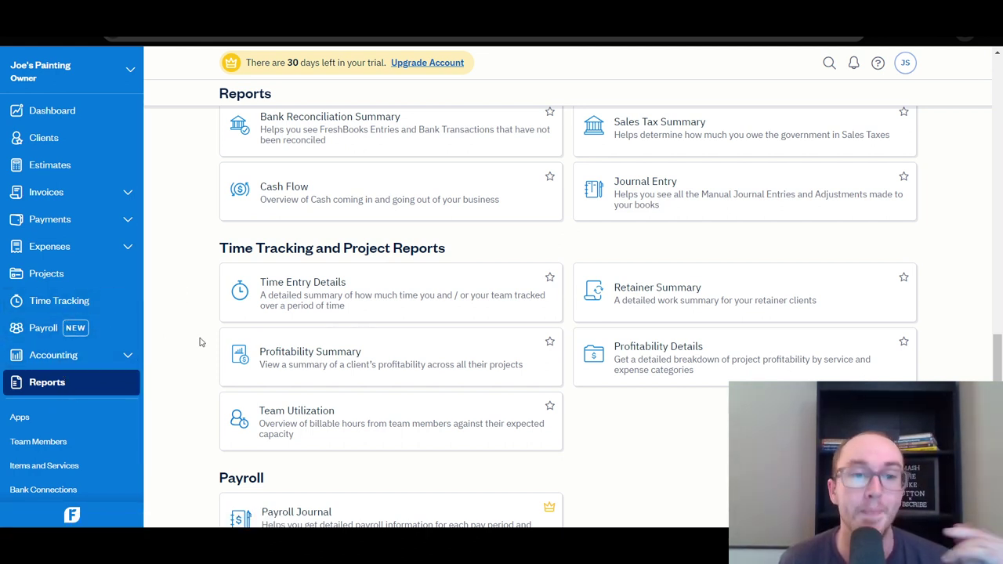
{"action": "scroll", "coordinate": [199, 340], "scroll_direction": "up", "scroll_amount": 3}
{"action": "scroll", "coordinate": [467, 422], "scroll_direction": "up", "scroll_amount": 4}
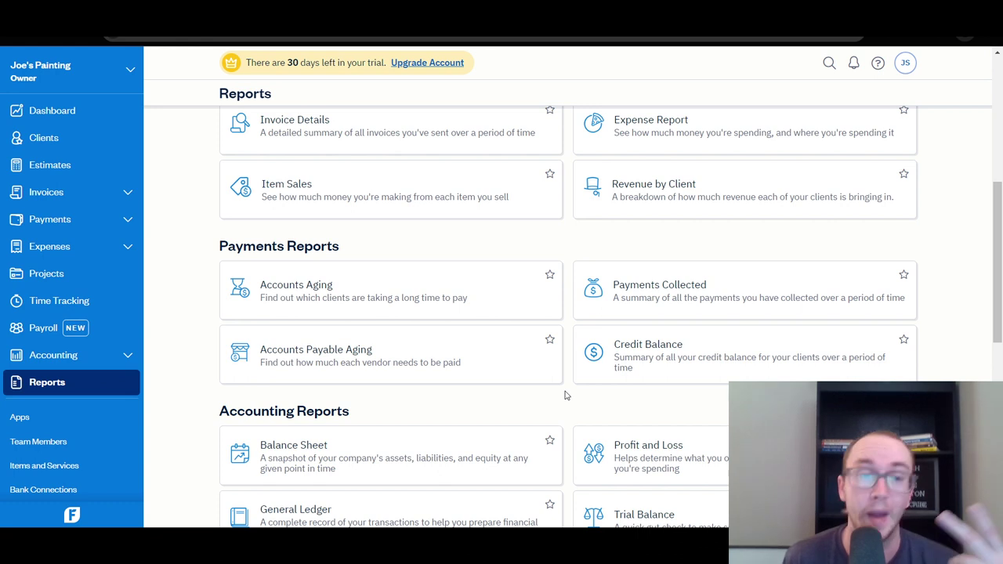
{"action": "scroll", "coordinate": [566, 396], "scroll_direction": "up", "scroll_amount": 2}
{"action": "scroll", "coordinate": [565, 395], "scroll_direction": "down", "scroll_amount": 1}
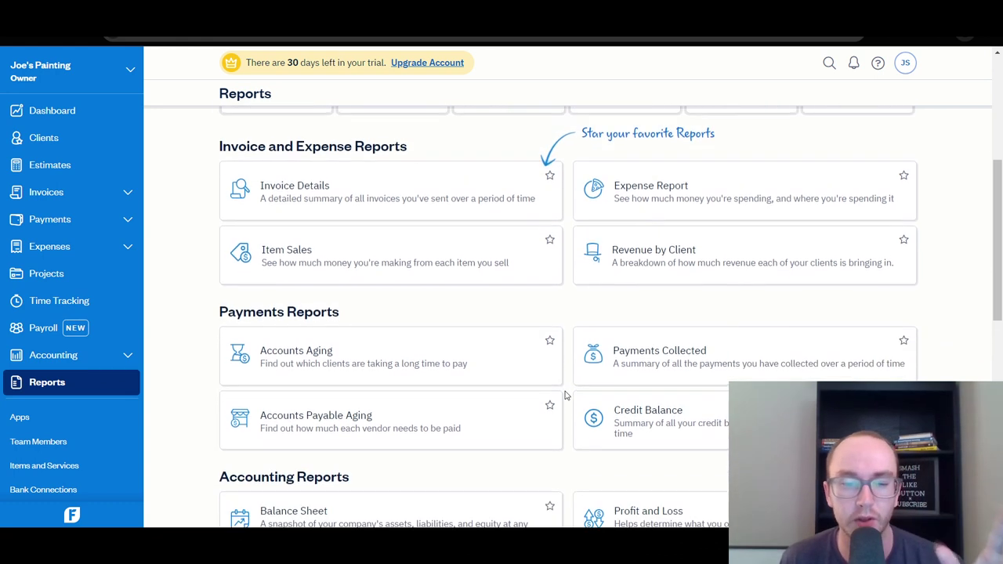
{"action": "scroll", "coordinate": [566, 396], "scroll_direction": "up", "scroll_amount": 3}
{"action": "scroll", "coordinate": [566, 396], "scroll_direction": "up", "scroll_amount": 1}
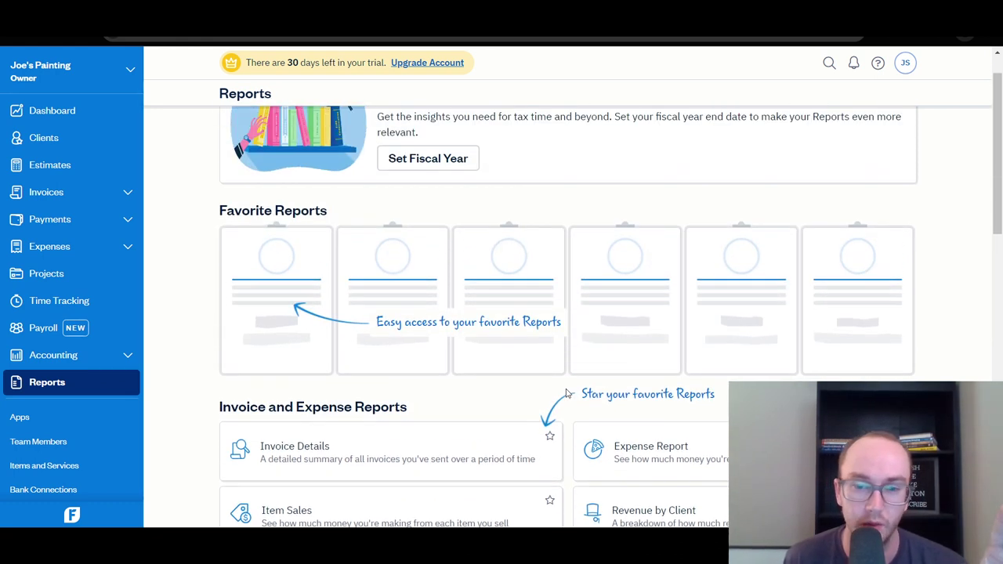
{"action": "scroll", "coordinate": [569, 396], "scroll_direction": "up", "scroll_amount": 2}
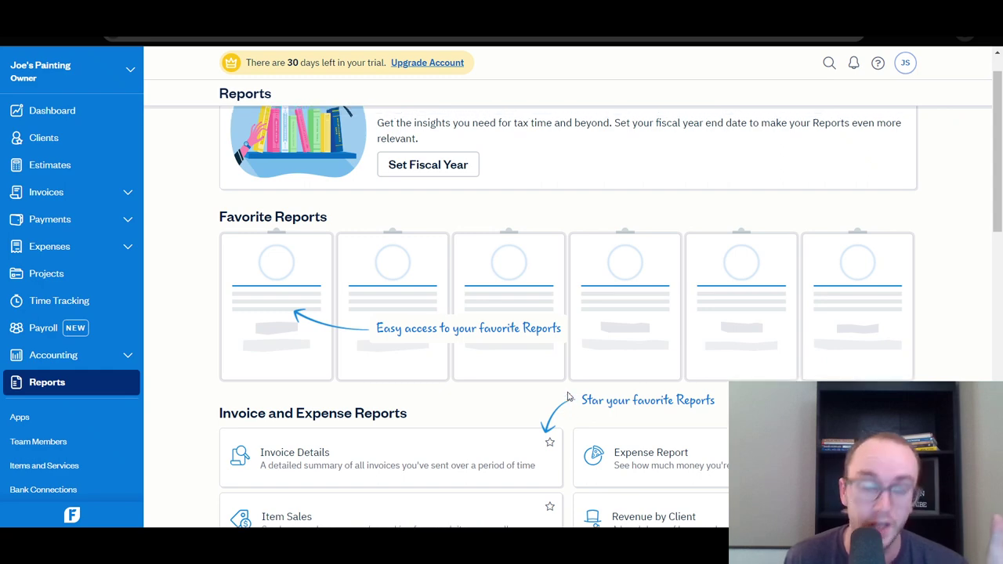
{"action": "left_click", "coordinate": [82, 230]}
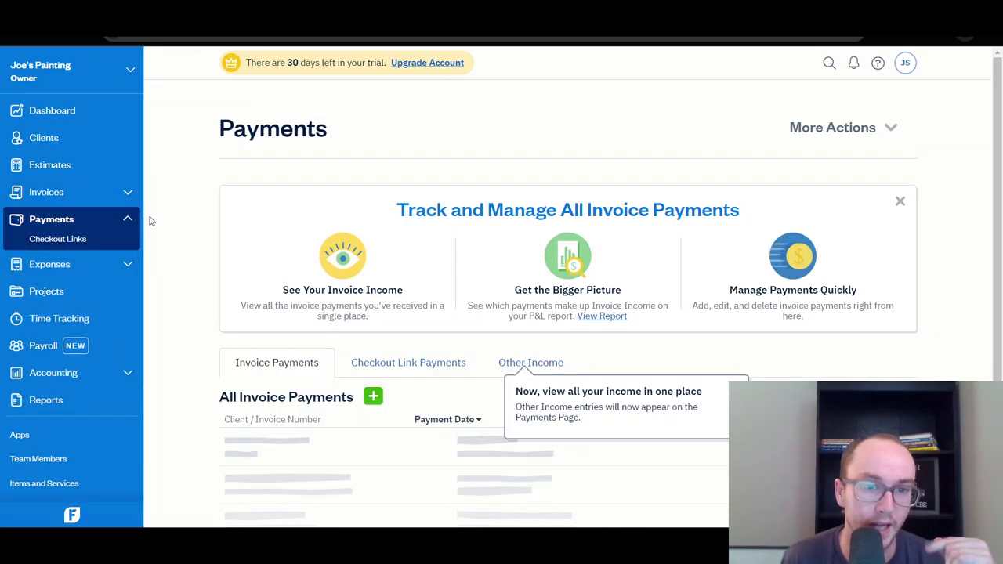
{"action": "scroll", "coordinate": [322, 330], "scroll_direction": "down", "scroll_amount": 1}
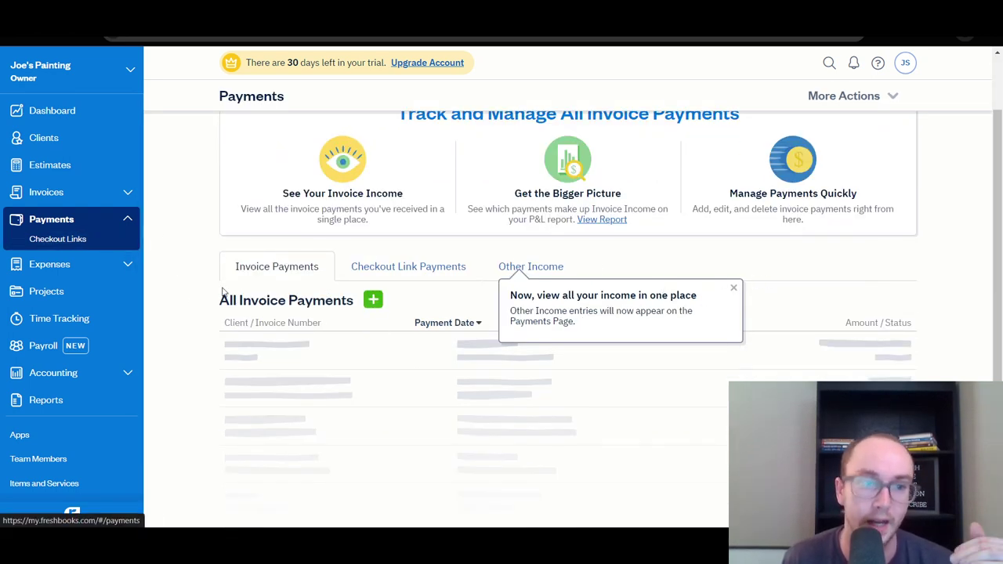
{"action": "scroll", "coordinate": [698, 280], "scroll_direction": "up", "scroll_amount": 1}
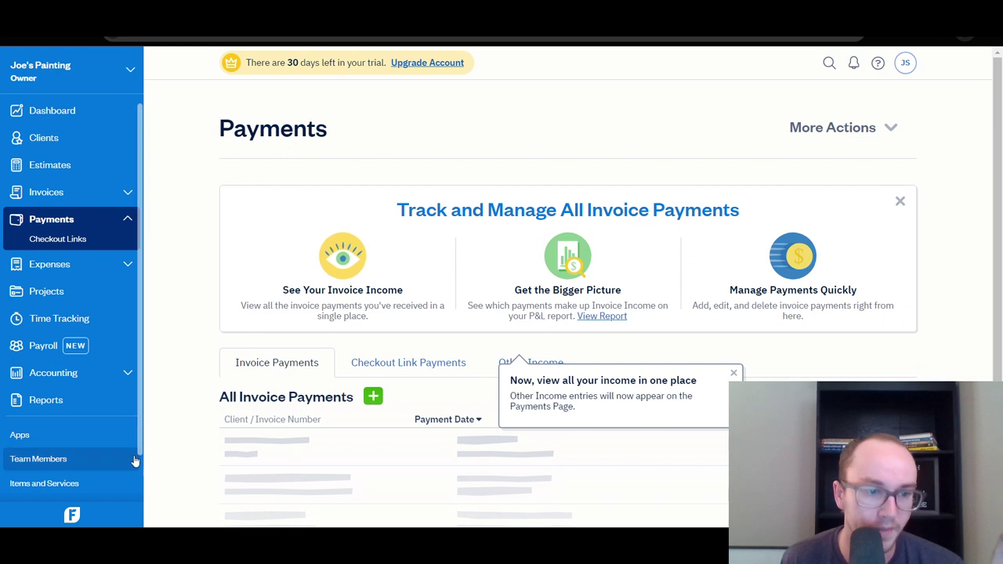
{"action": "scroll", "coordinate": [67, 452], "scroll_direction": "down", "scroll_amount": 1}
{"action": "scroll", "coordinate": [68, 452], "scroll_direction": "down", "scroll_amount": 1}
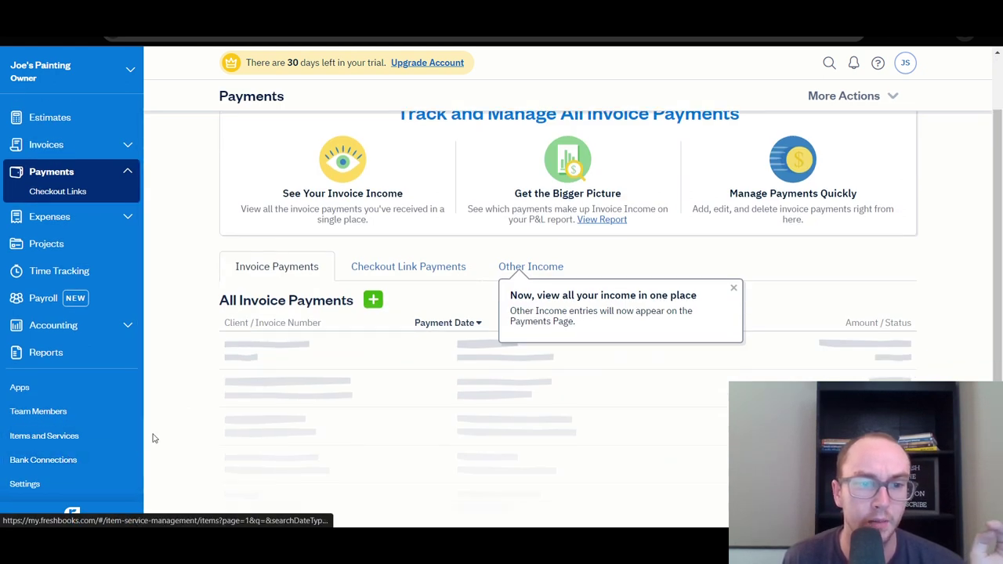
Open Bank Connections to see linkable banks like Chase, Bank of America and PayPal.
{"action": "left_click", "coordinate": [69, 465]}
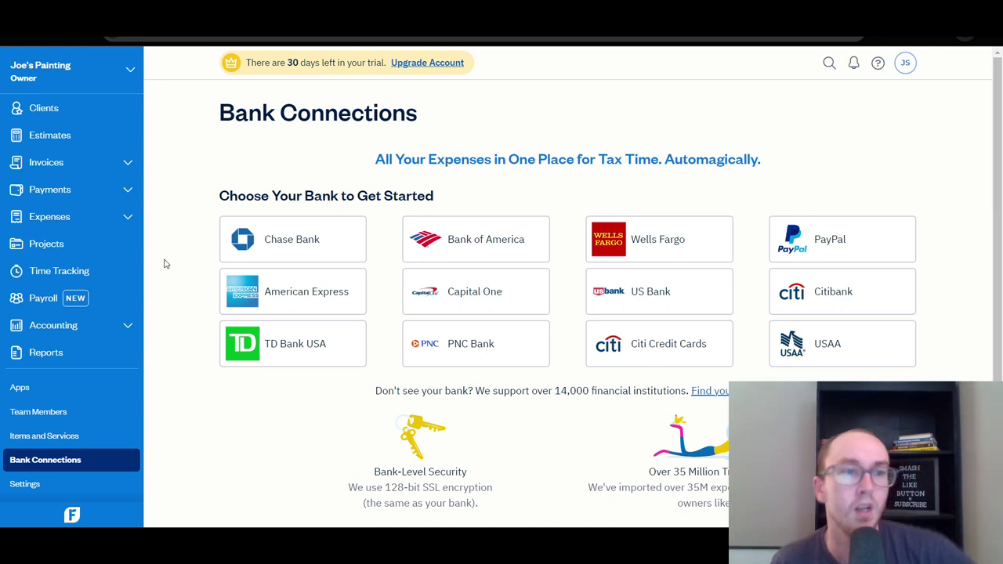
Look through the Invoices page, then switch back to the Payments page.
{"action": "left_click", "coordinate": [99, 166]}
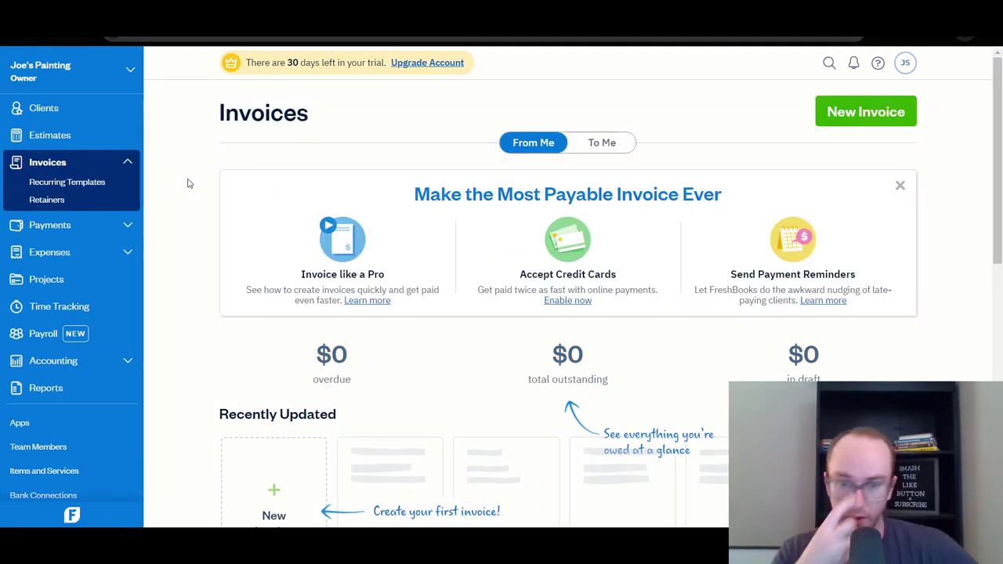
{"action": "scroll", "coordinate": [219, 267], "scroll_direction": "down", "scroll_amount": 2}
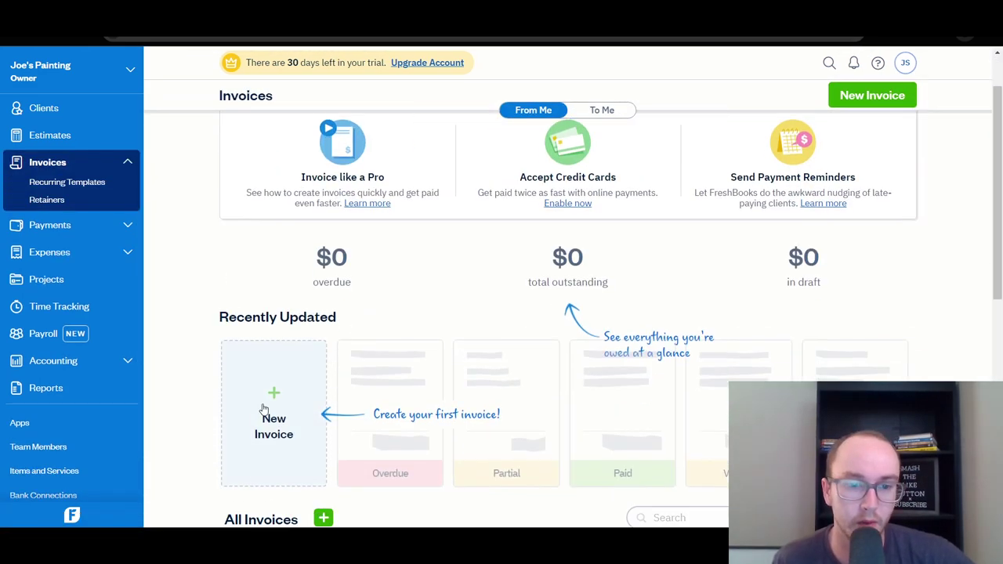
{"action": "scroll", "coordinate": [259, 407], "scroll_direction": "down", "scroll_amount": 2}
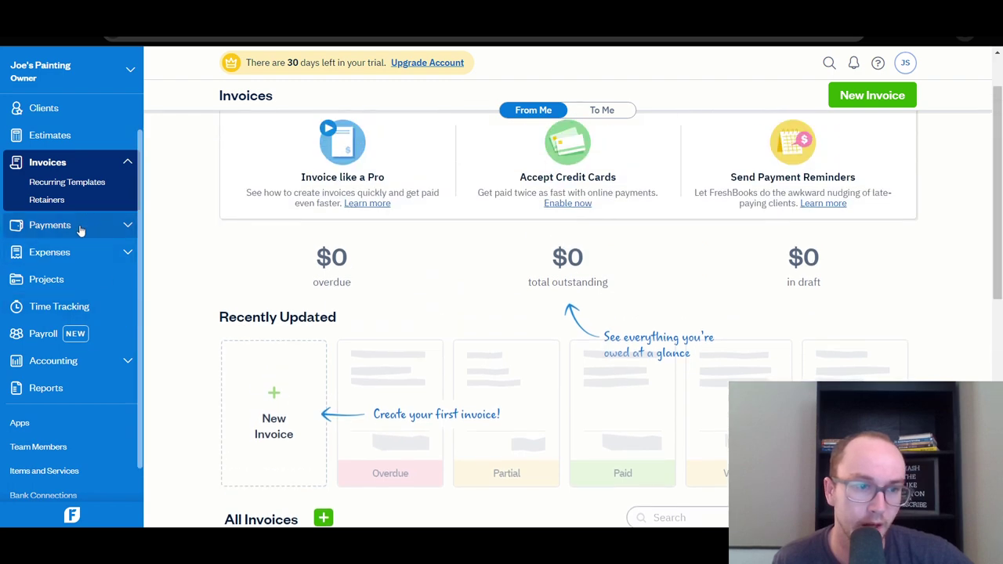
{"action": "left_click", "coordinate": [81, 229]}
{"action": "scroll", "coordinate": [274, 364], "scroll_direction": "down", "scroll_amount": 2}
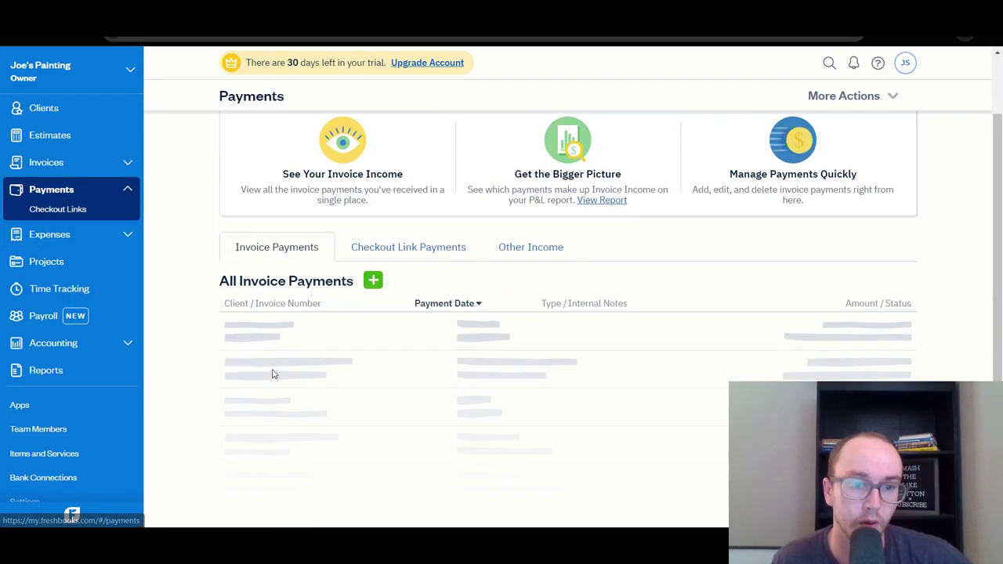
Start a new invoice payment and enter the amount 2,000.00.
{"action": "left_click", "coordinate": [373, 276]}
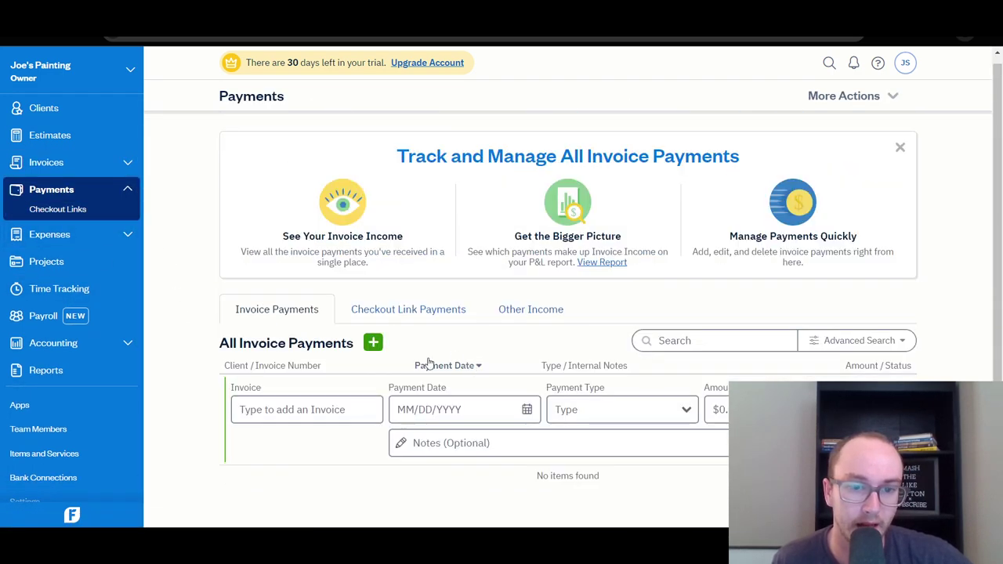
{"action": "left_click", "coordinate": [717, 409]}
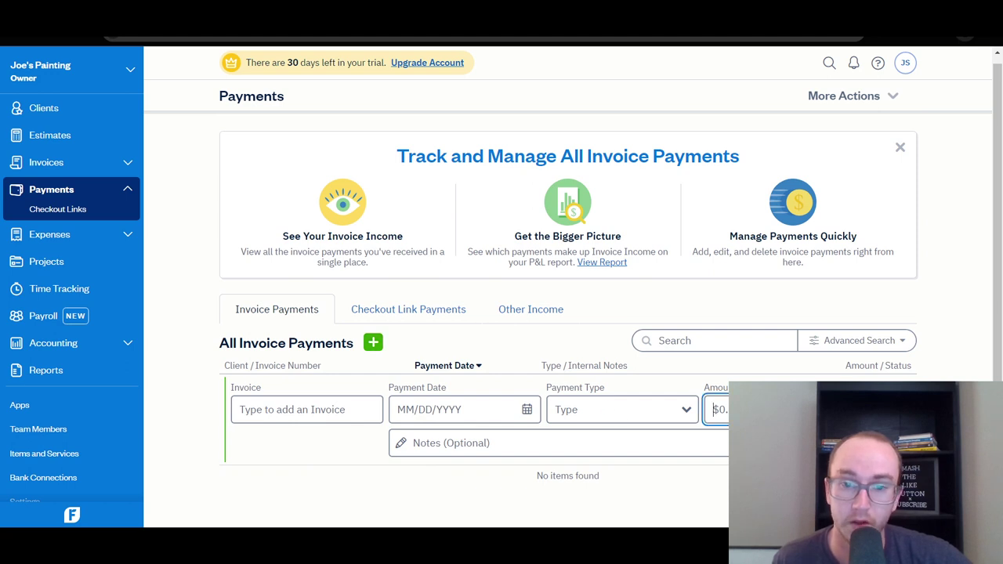
{"action": "type", "text": "2"}
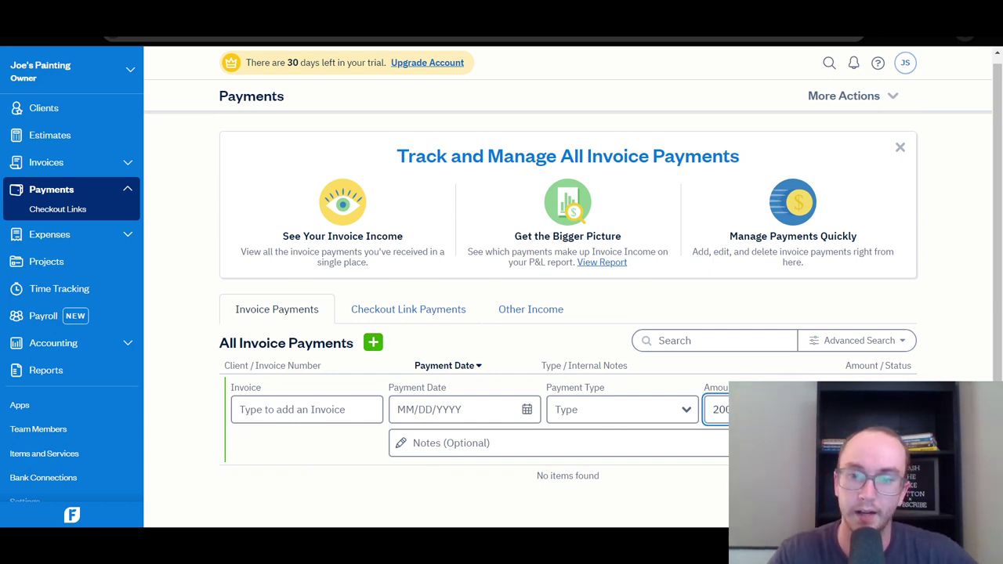
{"action": "type", "text": "00"}
{"action": "key", "text": "Tab"}
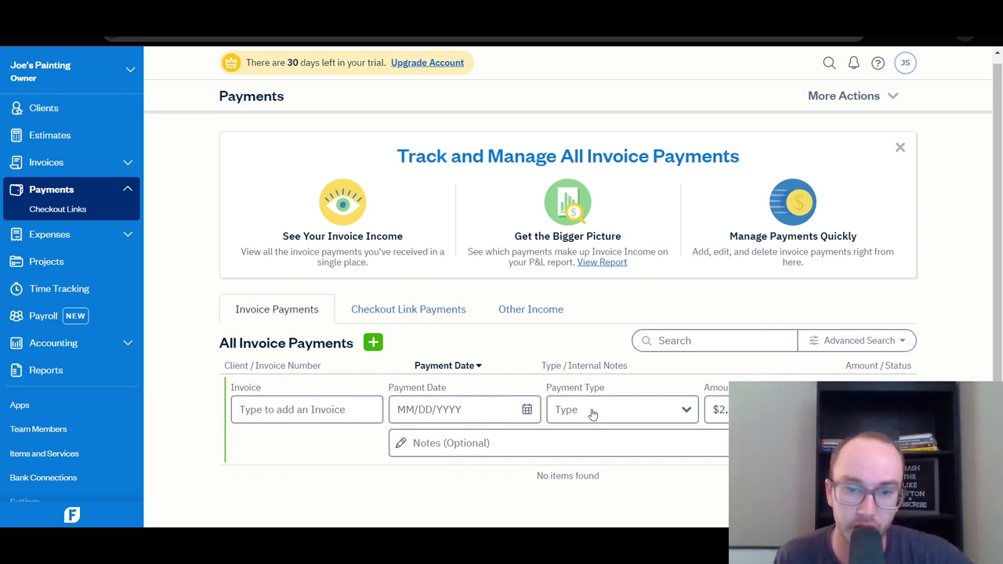
Set the payment type to Cash after reviewing the other type options.
{"action": "left_click", "coordinate": [593, 414]}
{"action": "scroll", "coordinate": [595, 416], "scroll_direction": "down", "scroll_amount": 1}
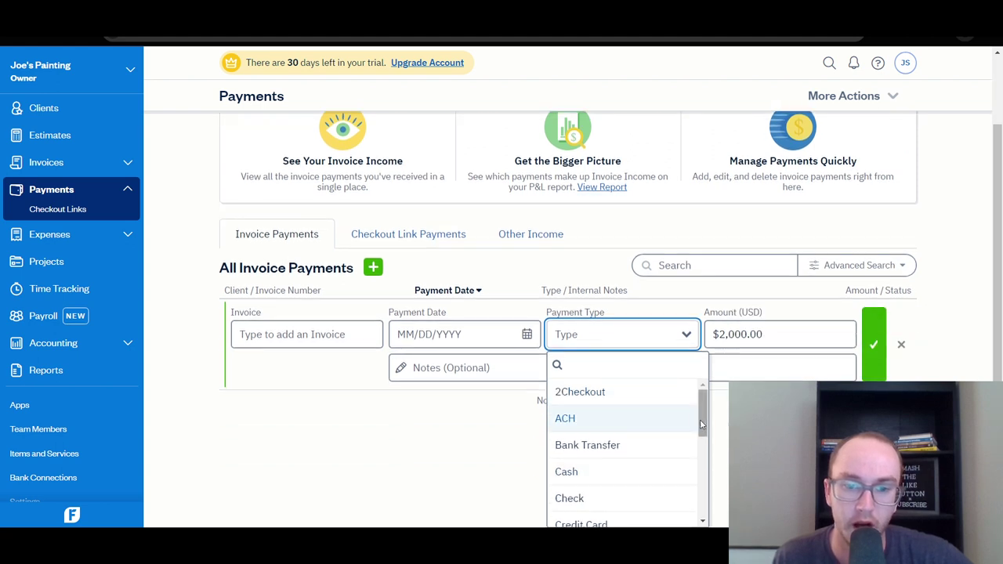
{"action": "left_click", "coordinate": [634, 471]}
{"action": "left_click", "coordinate": [706, 384]}
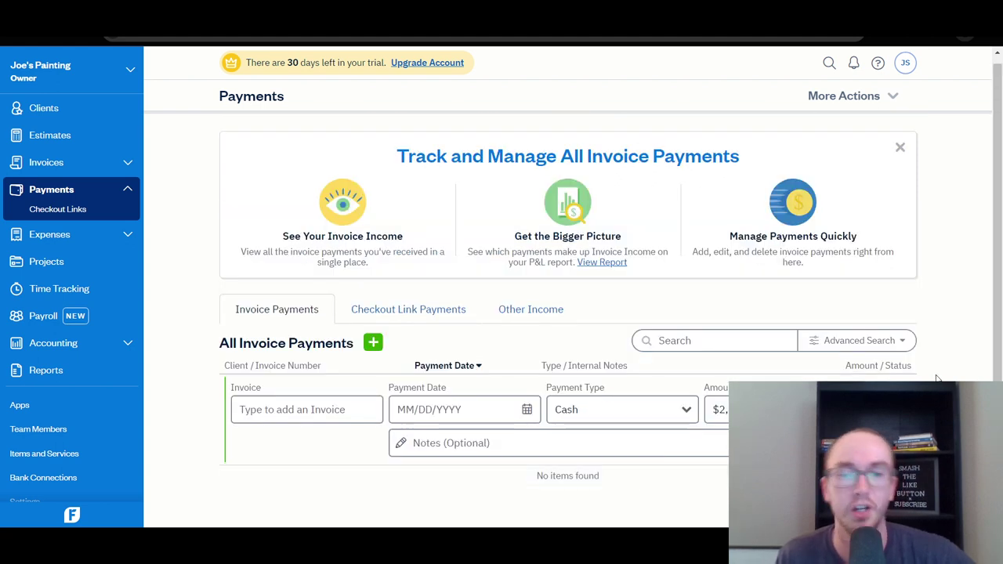
{"action": "left_click", "coordinate": [690, 410]}
{"action": "scroll", "coordinate": [690, 446], "scroll_direction": "down", "scroll_amount": 3}
{"action": "scroll", "coordinate": [698, 457], "scroll_direction": "up", "scroll_amount": 2}
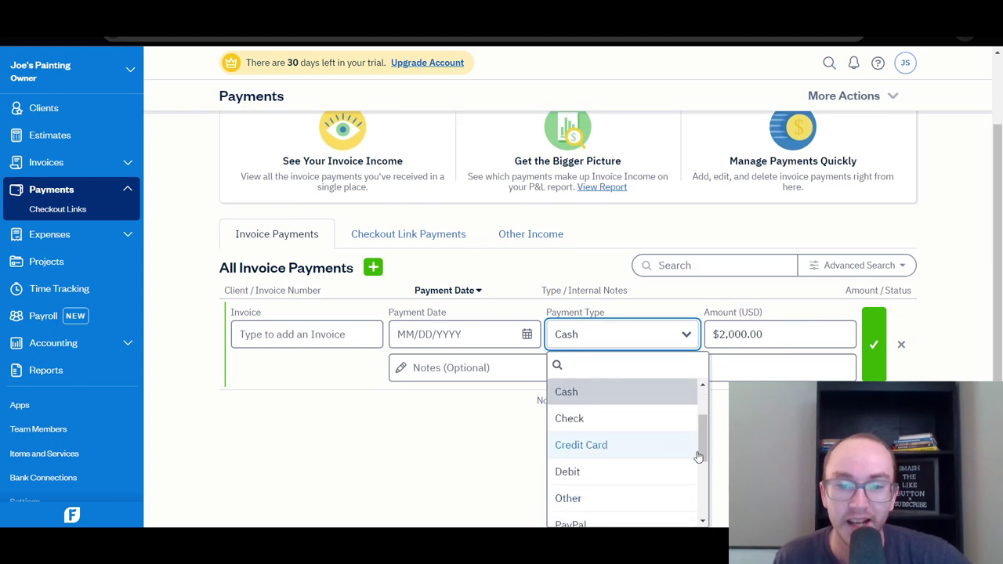
{"action": "scroll", "coordinate": [699, 457], "scroll_direction": "up", "scroll_amount": 1}
{"action": "scroll", "coordinate": [698, 462], "scroll_direction": "down", "scroll_amount": 5}
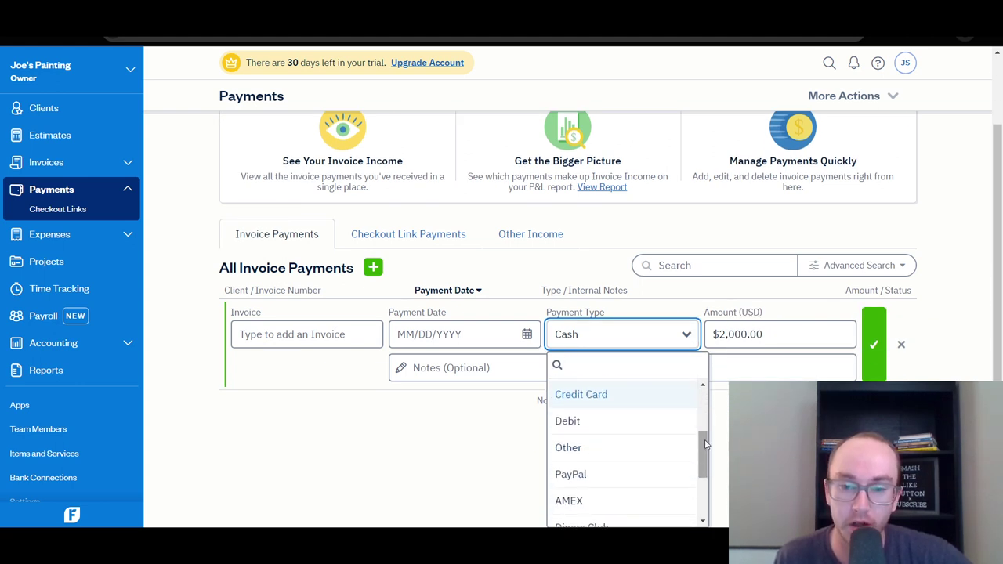
{"action": "scroll", "coordinate": [703, 470], "scroll_direction": "up", "scroll_amount": 6}
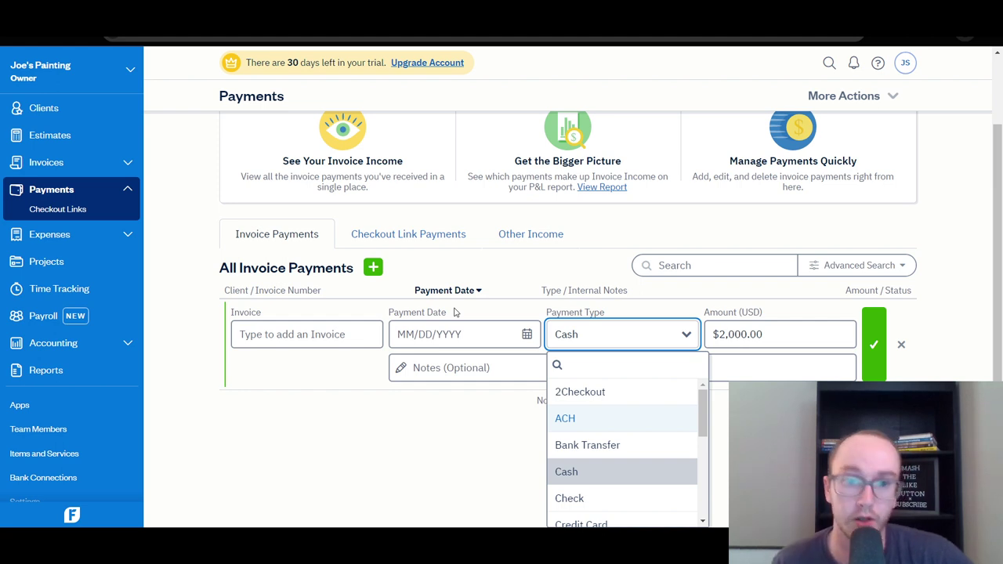
{"action": "scroll", "coordinate": [455, 312], "scroll_direction": "up", "scroll_amount": 1}
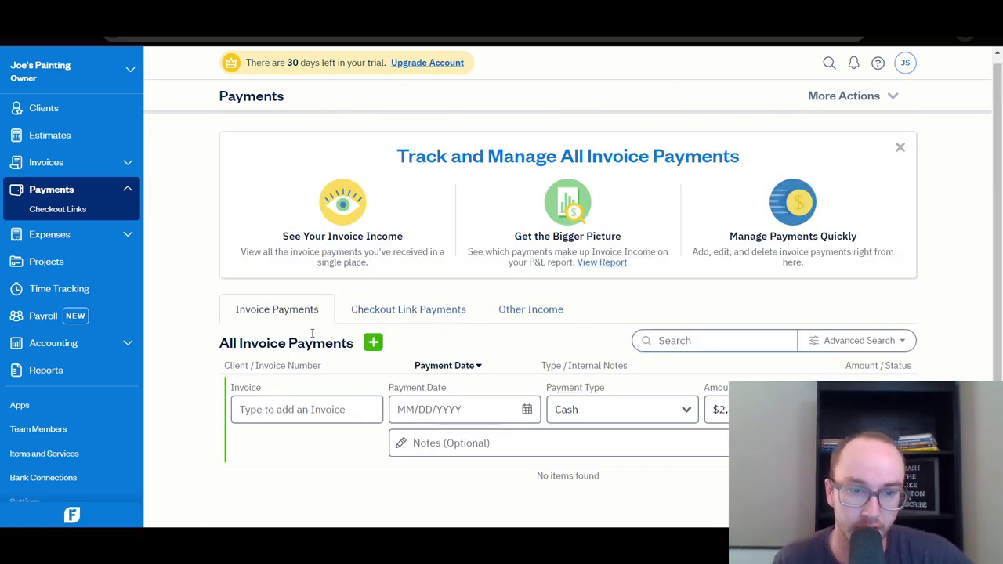
Set the payment date to 03/15/2024.
{"action": "left_click", "coordinate": [331, 411]}
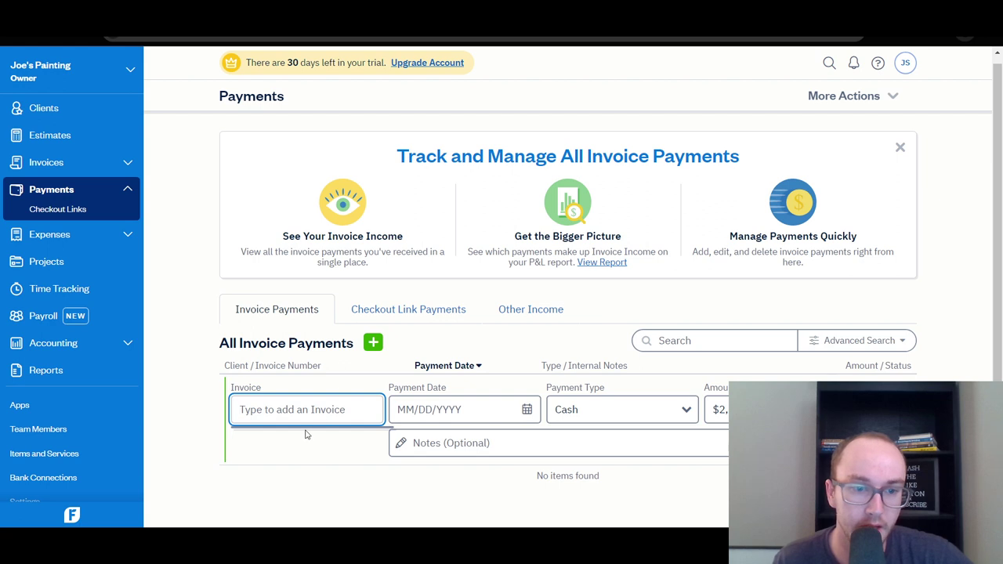
{"action": "left_click", "coordinate": [366, 384]}
{"action": "left_click", "coordinate": [519, 415]}
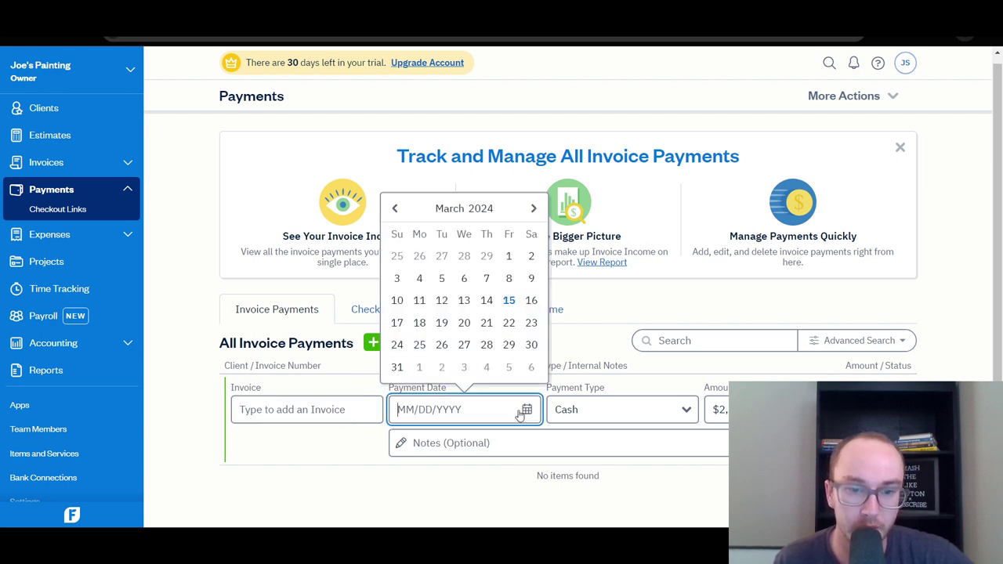
{"action": "left_click", "coordinate": [508, 298]}
{"action": "left_click", "coordinate": [548, 394]}
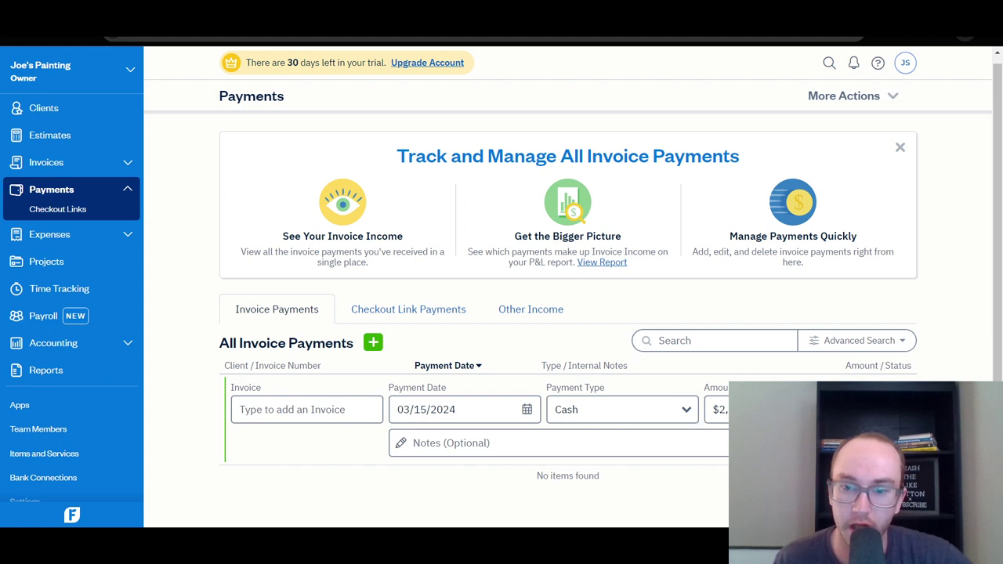
Search for an invoice to attach, find none, and go to the Invoices list.
{"action": "left_click", "coordinate": [874, 408]}
{"action": "left_click", "coordinate": [305, 397]}
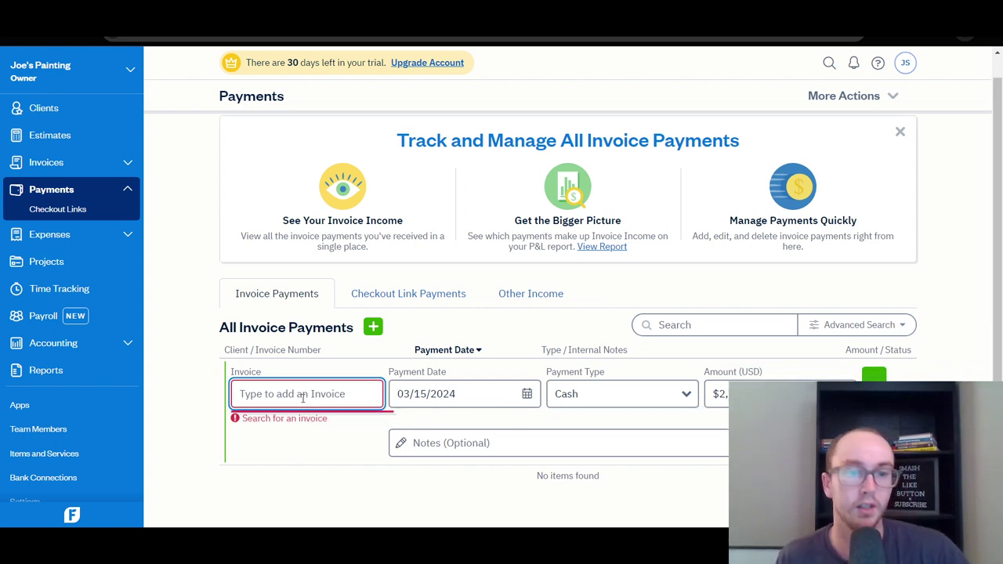
{"action": "type", "text": "a"}
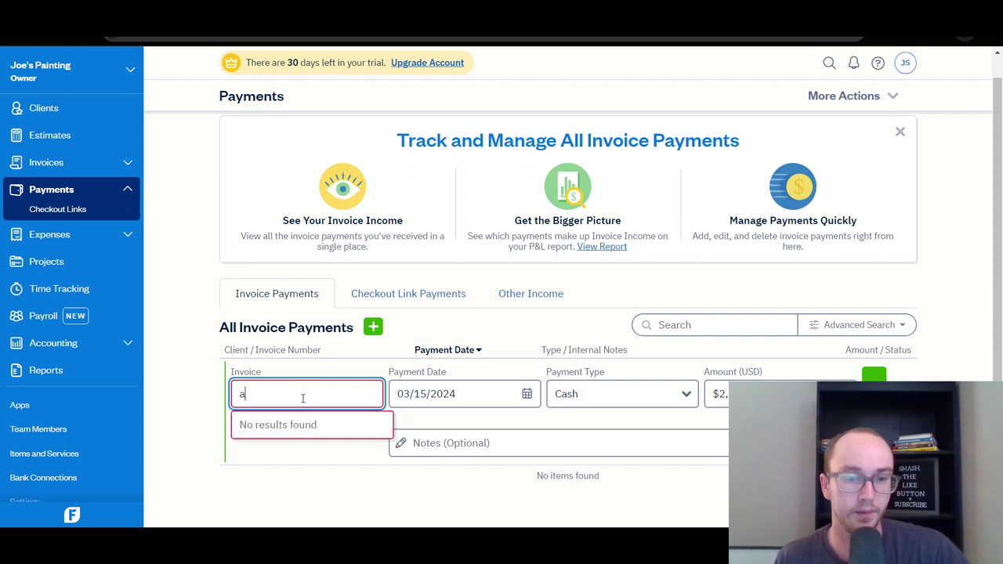
{"action": "key", "text": "BackSpace"}
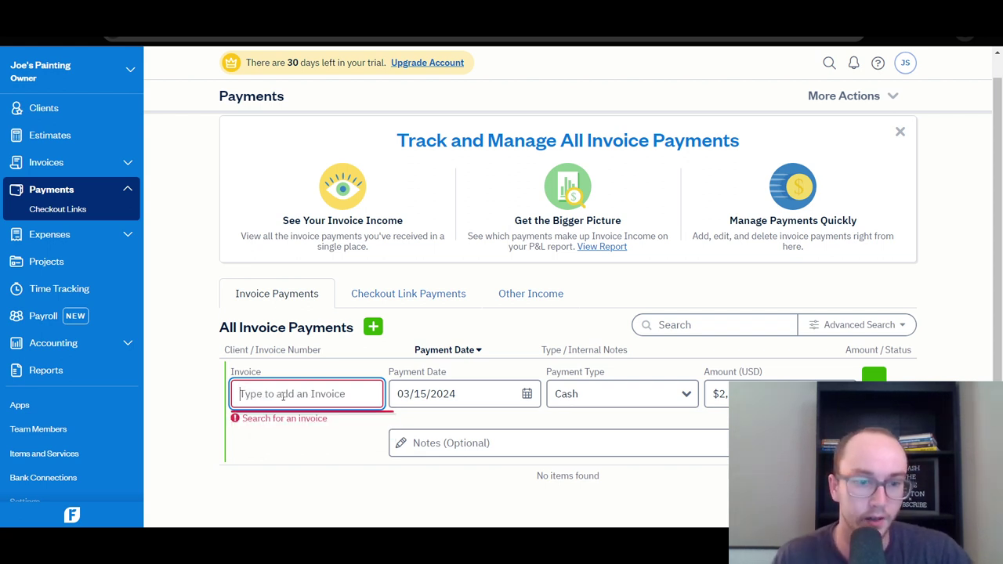
{"action": "type", "text": "1"}
{"action": "key", "text": "BackSpace"}
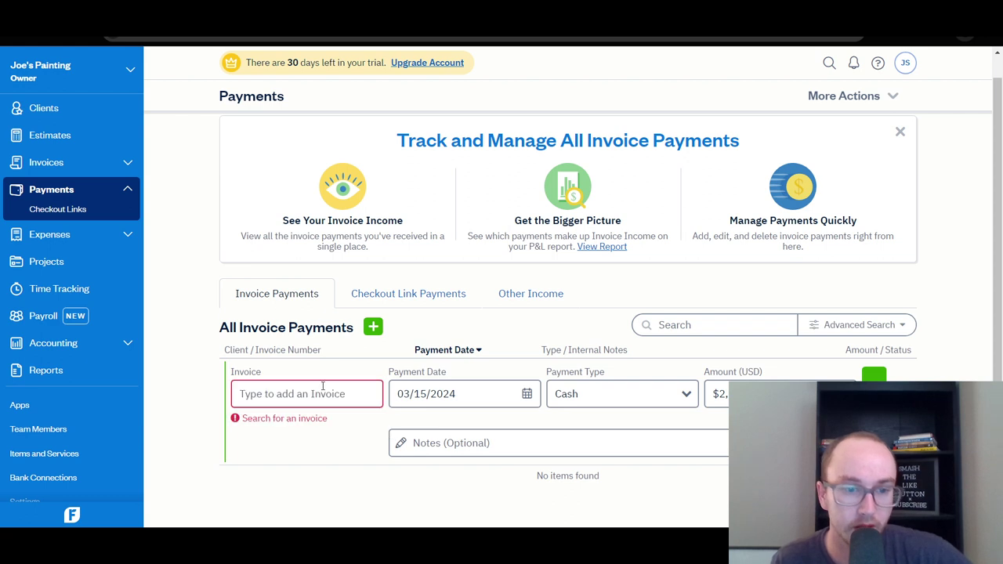
{"action": "left_click", "coordinate": [480, 381]}
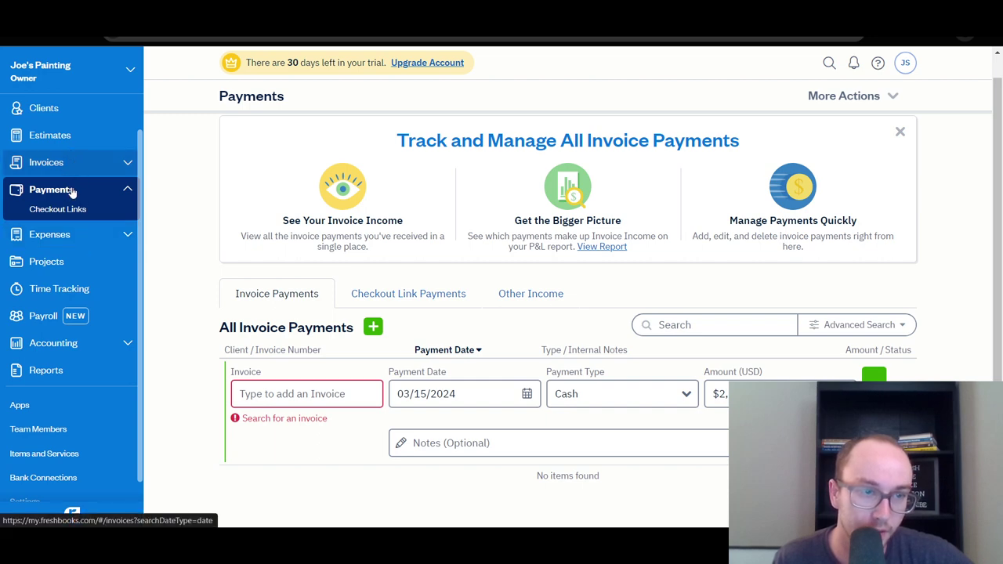
{"action": "left_click", "coordinate": [73, 163]}
Start a new invoice and scroll through its blank form.
{"action": "scroll", "coordinate": [251, 369], "scroll_direction": "down", "scroll_amount": 2}
{"action": "left_click", "coordinate": [264, 371]}
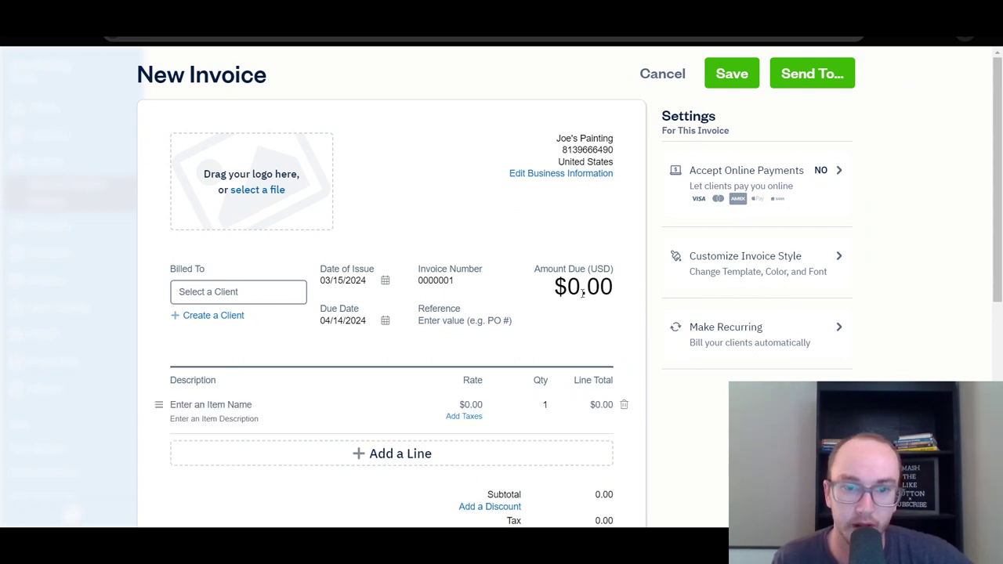
{"action": "scroll", "coordinate": [577, 358], "scroll_direction": "down", "scroll_amount": 2}
{"action": "scroll", "coordinate": [578, 358], "scroll_direction": "up", "scroll_amount": 2}
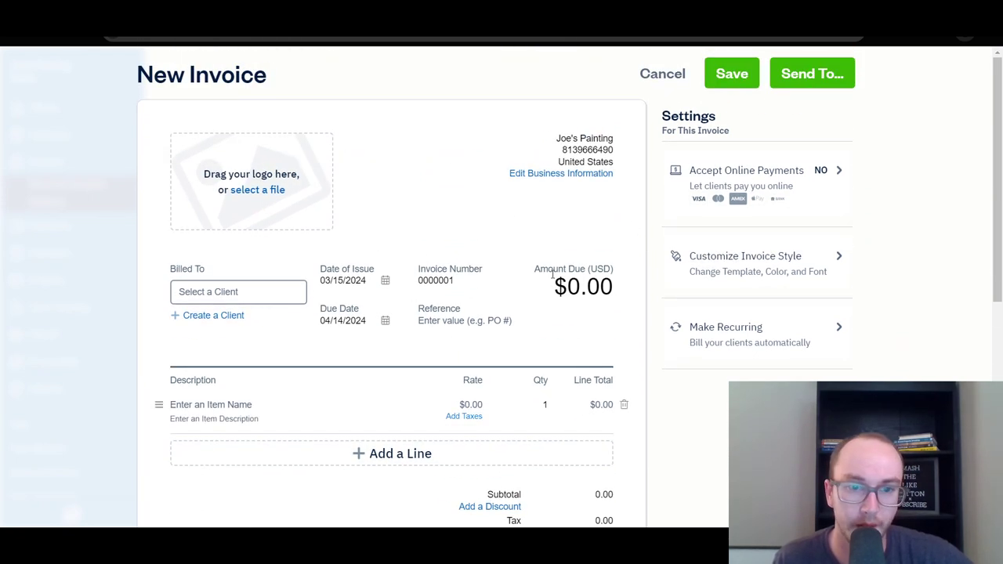
{"action": "scroll", "coordinate": [595, 313], "scroll_direction": "down", "scroll_amount": 2}
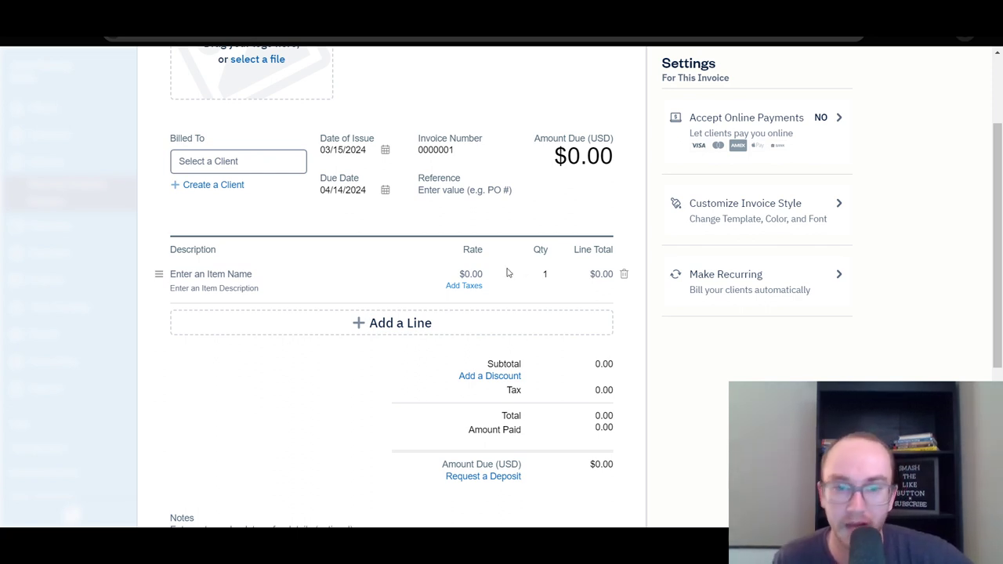
{"action": "scroll", "coordinate": [418, 280], "scroll_direction": "up", "scroll_amount": 1}
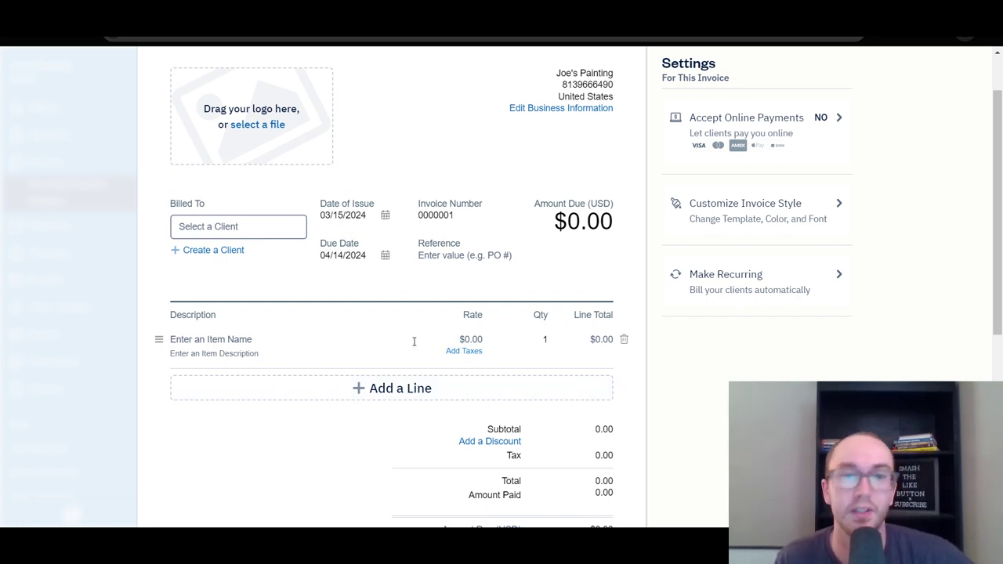
{"action": "scroll", "coordinate": [463, 341], "scroll_direction": "up", "scroll_amount": 1}
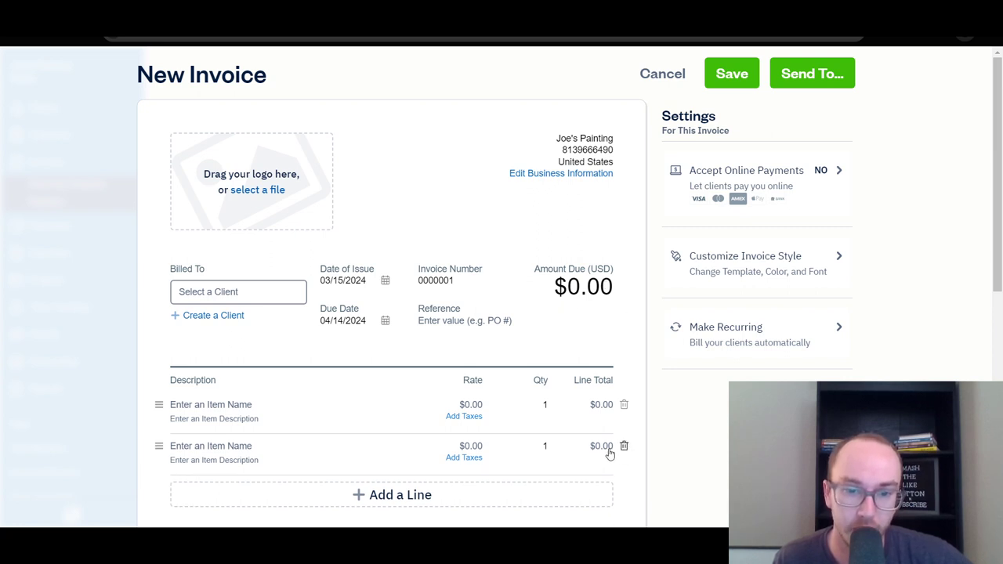
Enter a $2,000.00 line total and try saving, which flags a missing client.
{"action": "left_click", "coordinate": [624, 446]}
{"action": "type", "text": "2000"}
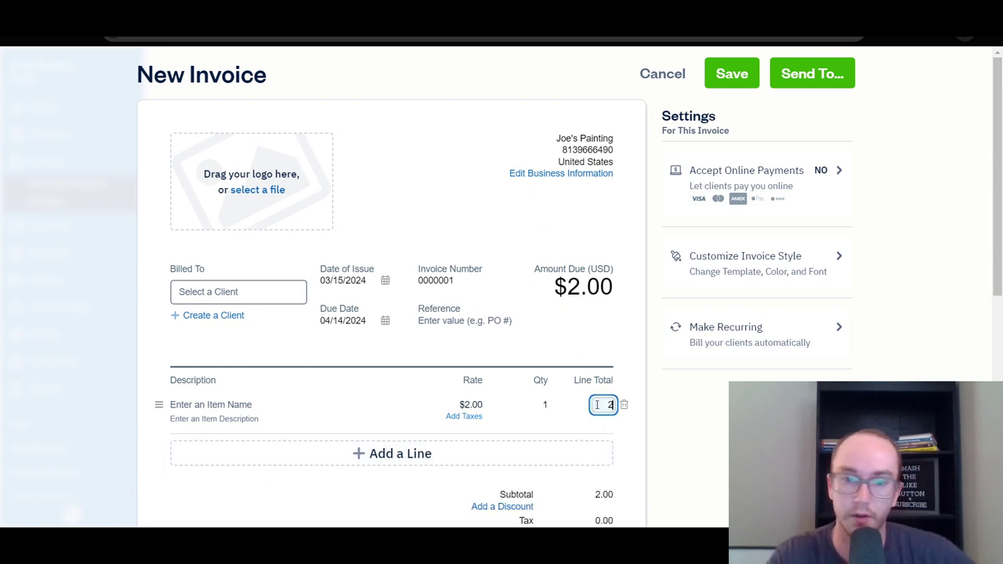
{"action": "left_click", "coordinate": [625, 422]}
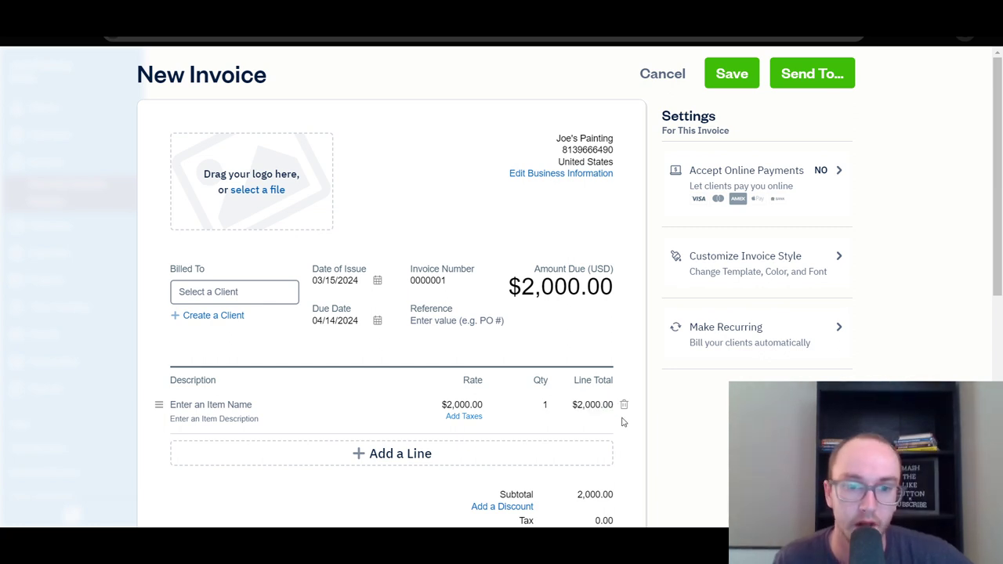
{"action": "left_click", "coordinate": [258, 294]}
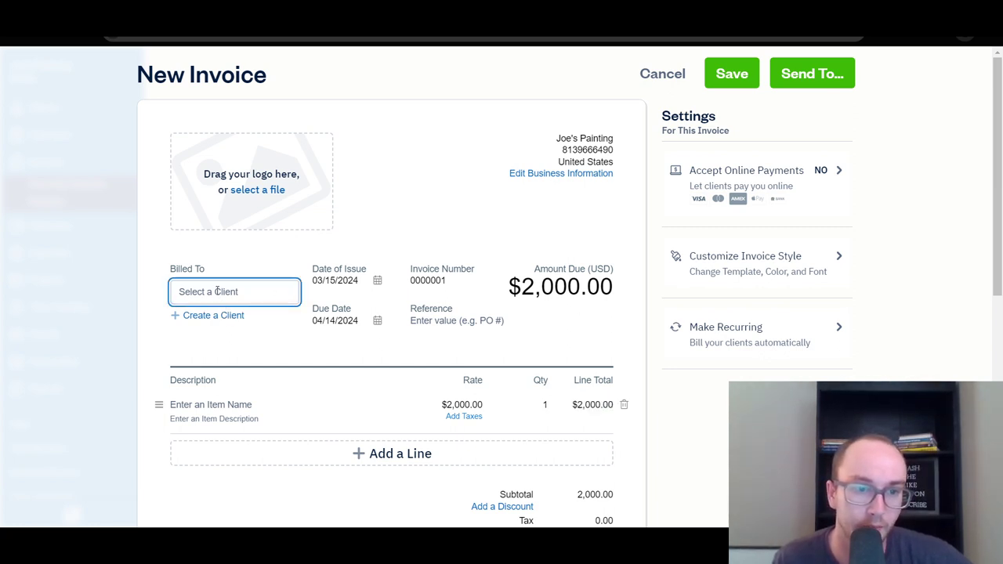
{"action": "left_click", "coordinate": [734, 75]}
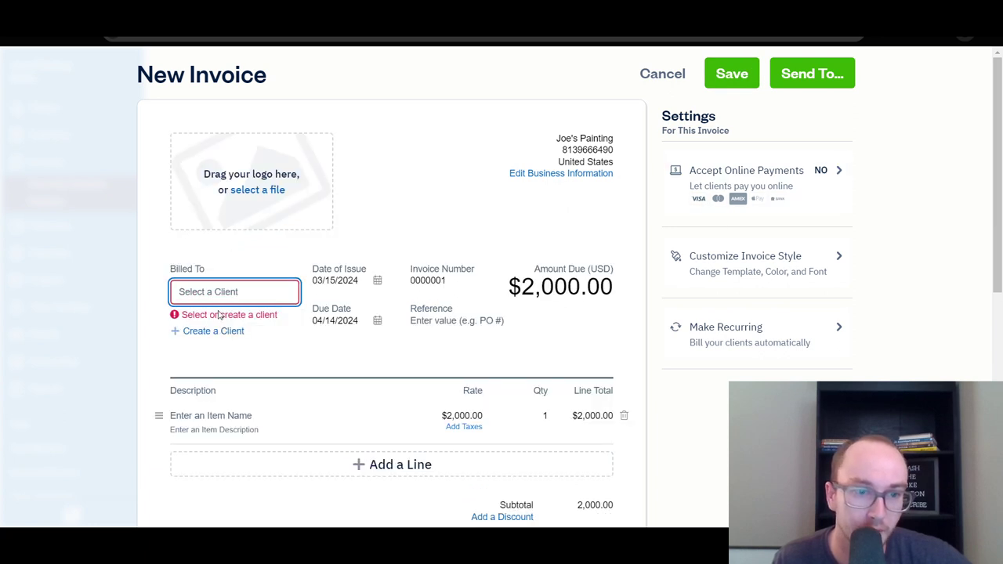
Create a new client from the entered first and last name and bill the invoice to them.
{"action": "left_click", "coordinate": [221, 315]}
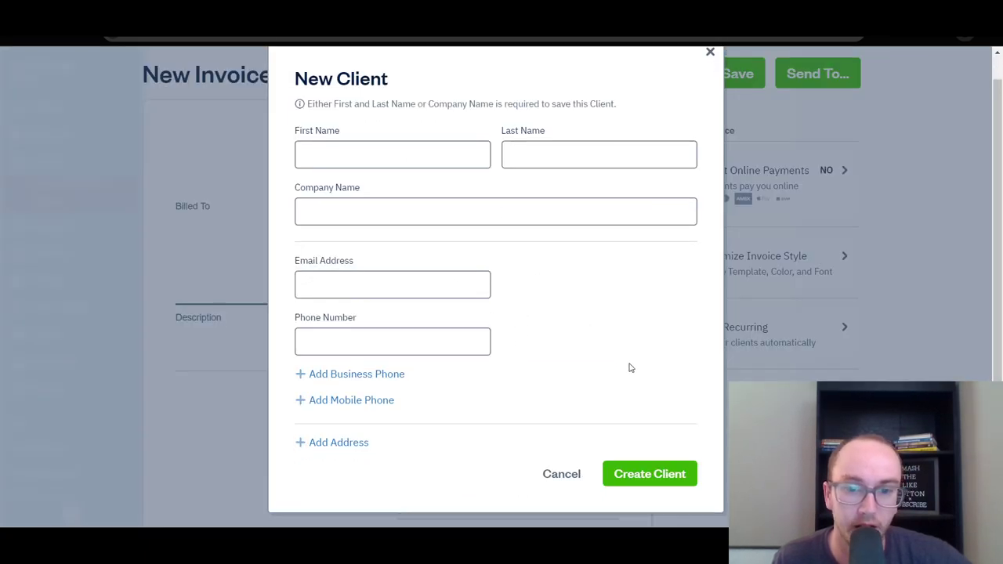
{"action": "left_click", "coordinate": [353, 150]}
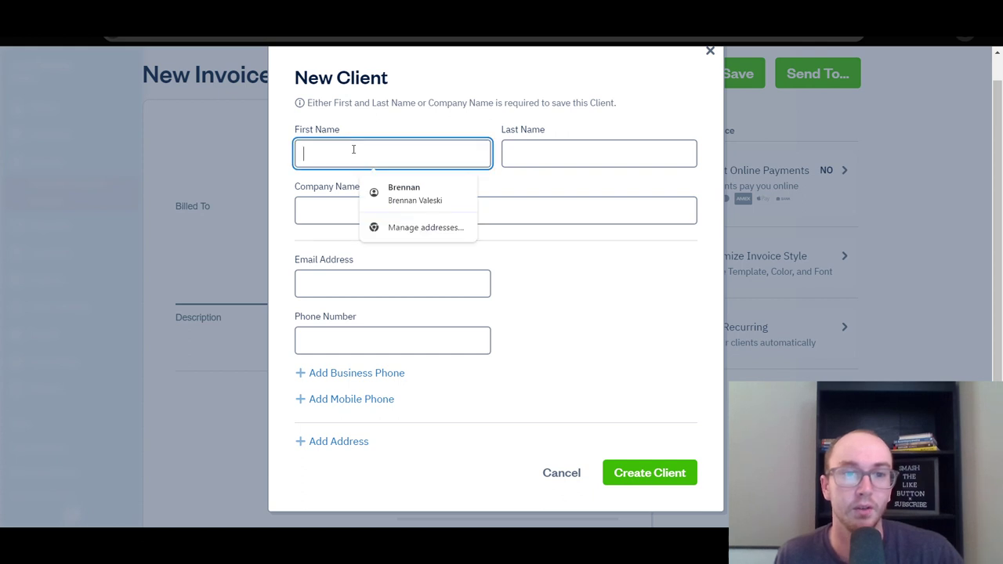
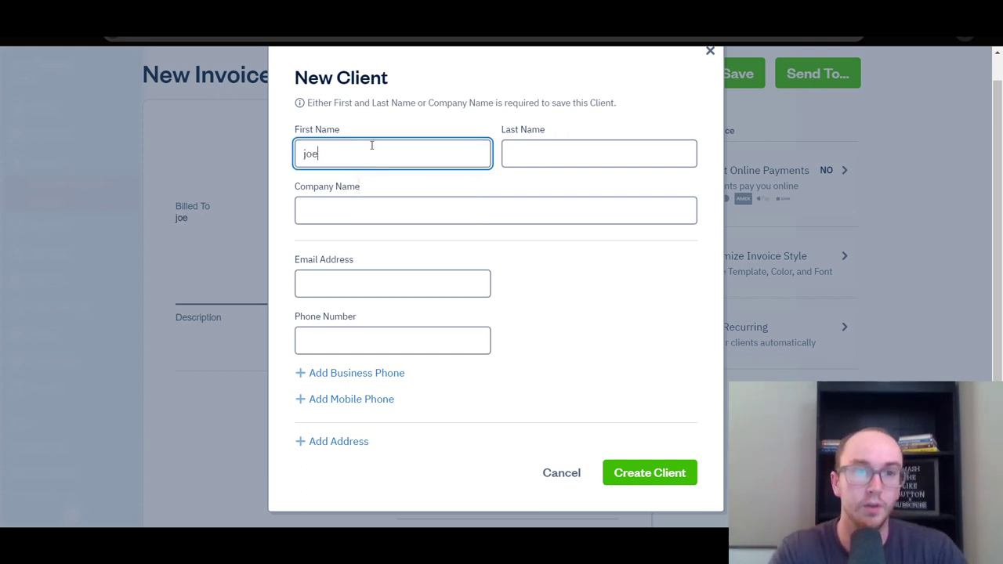
{"action": "left_click", "coordinate": [533, 158]}
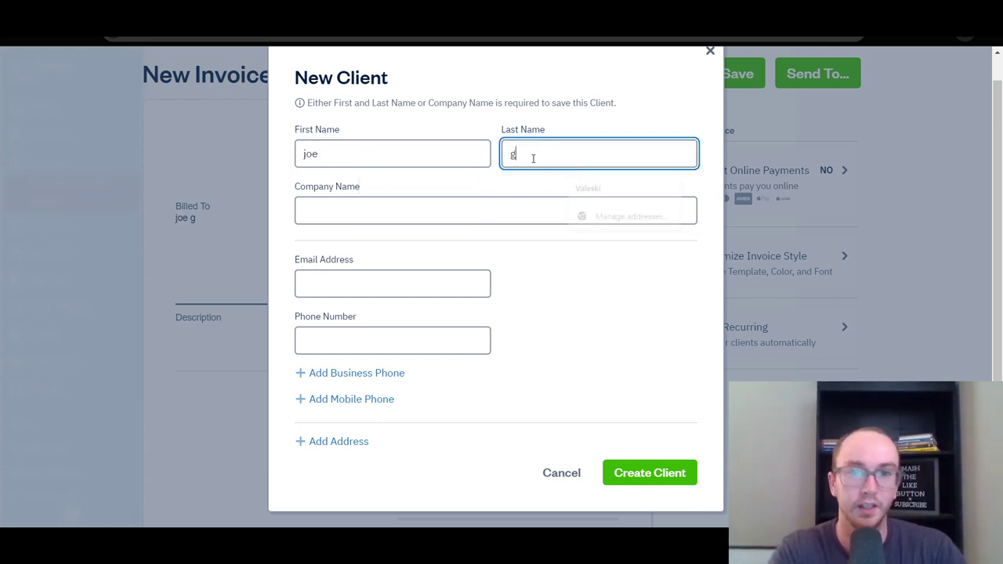
{"action": "left_click", "coordinate": [547, 251]}
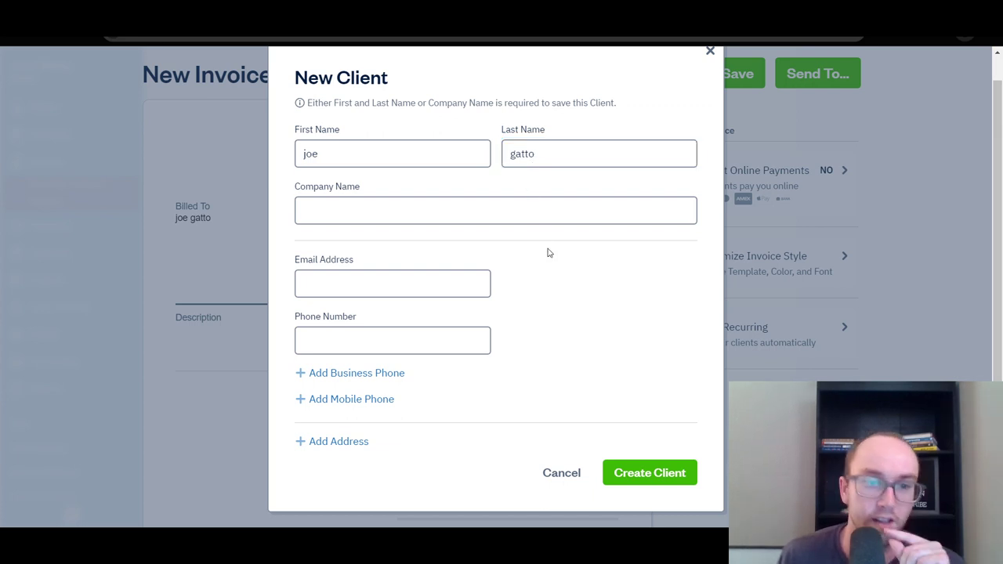
{"action": "left_click", "coordinate": [669, 484]}
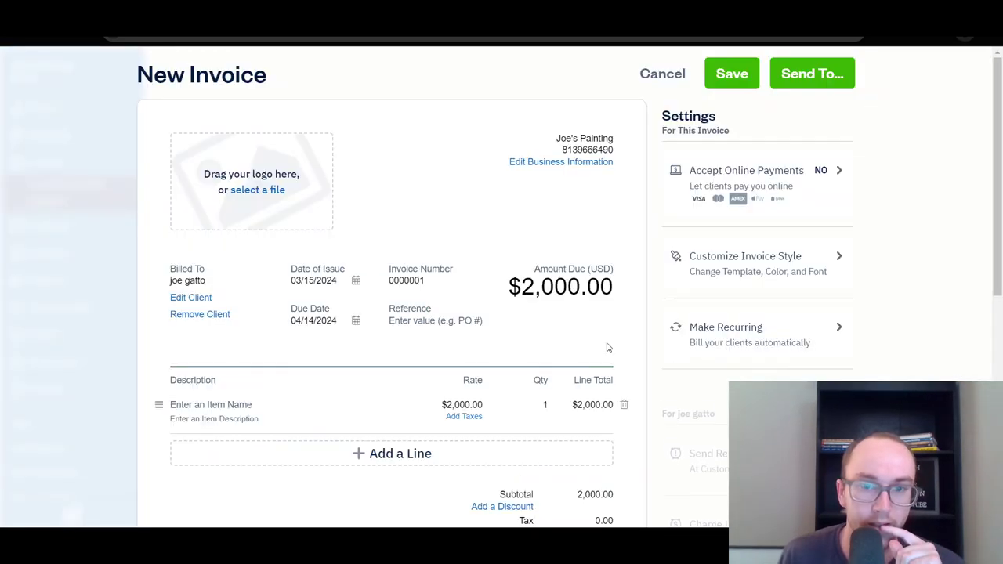
Save the invoice and check its $2,000 draft card on the Invoices page.
{"action": "scroll", "coordinate": [267, 291], "scroll_direction": "down", "scroll_amount": 2}
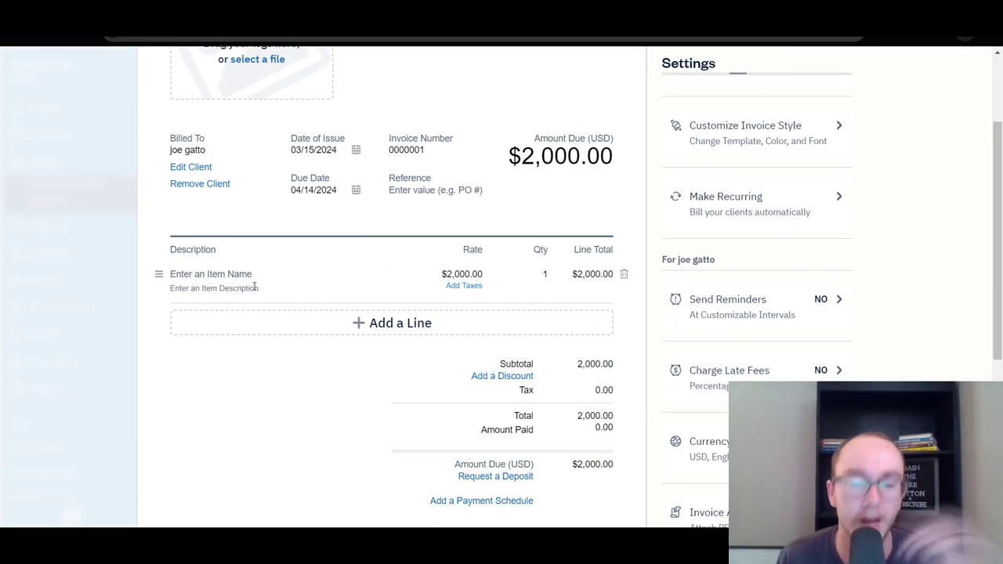
{"action": "scroll", "coordinate": [211, 273], "scroll_direction": "down", "scroll_amount": 3}
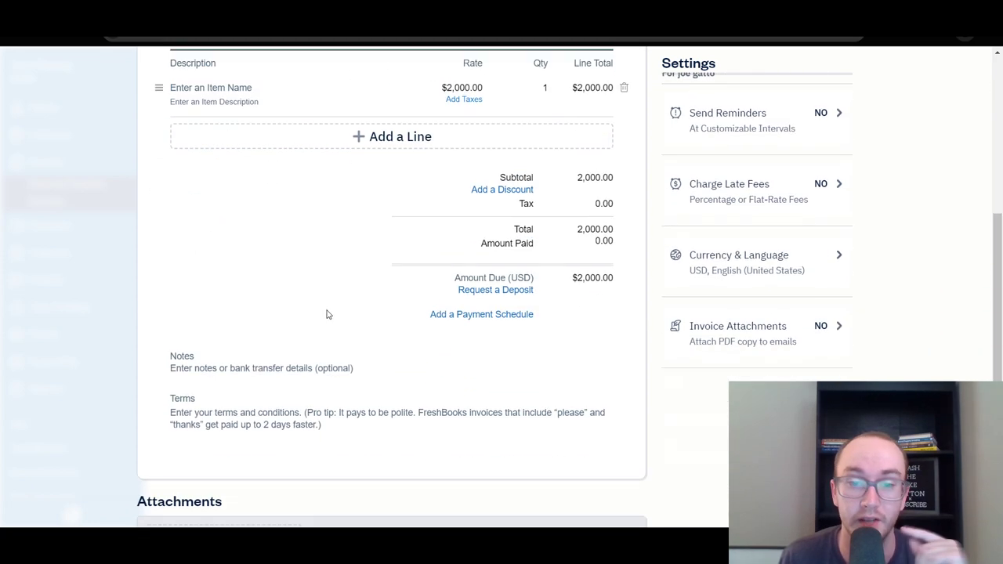
{"action": "scroll", "coordinate": [329, 313], "scroll_direction": "up", "scroll_amount": 5}
{"action": "left_click", "coordinate": [724, 79]}
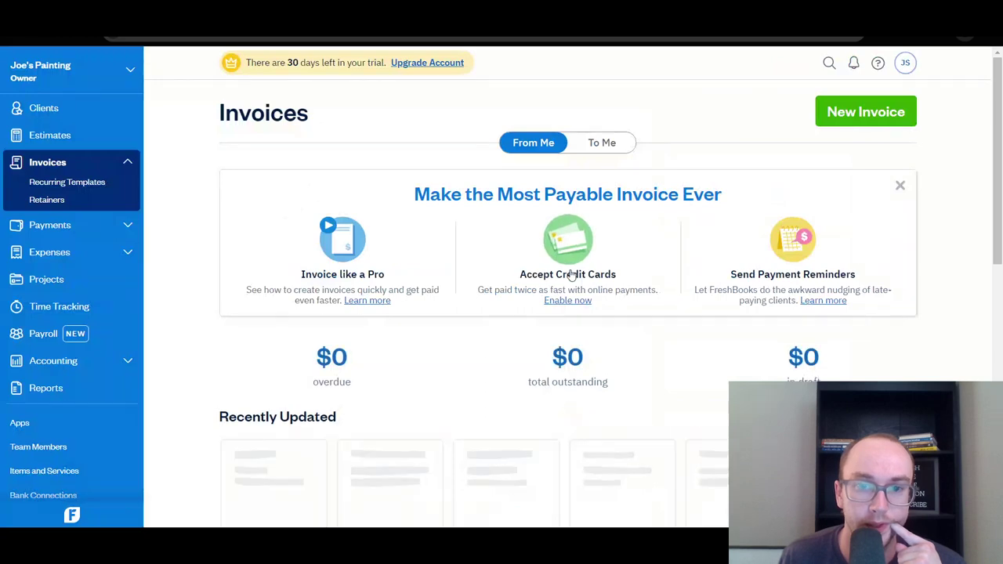
{"action": "scroll", "coordinate": [510, 326], "scroll_direction": "down", "scroll_amount": 1}
{"action": "scroll", "coordinate": [505, 332], "scroll_direction": "down", "scroll_amount": 1}
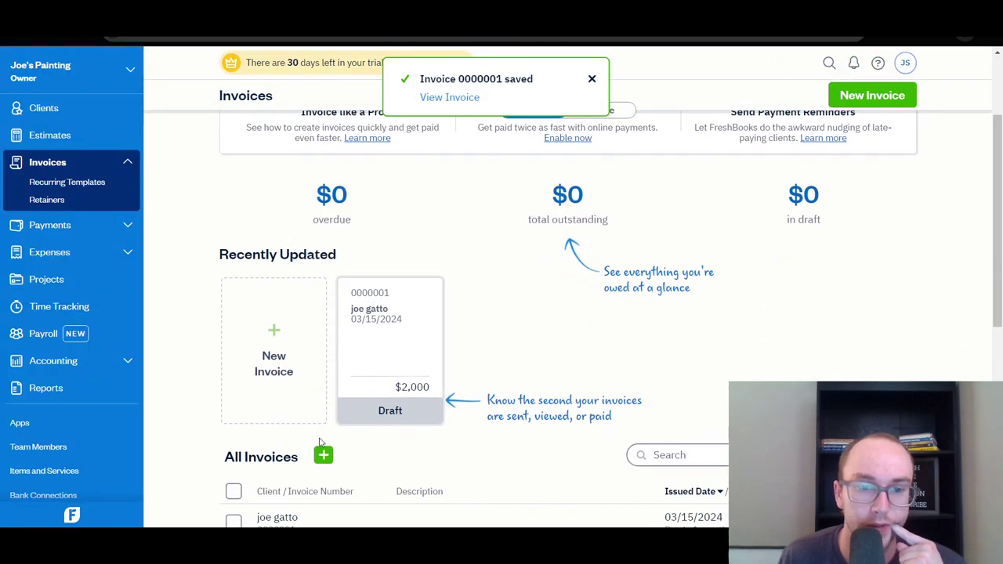
{"action": "scroll", "coordinate": [303, 443], "scroll_direction": "down", "scroll_amount": 2}
{"action": "scroll", "coordinate": [244, 419], "scroll_direction": "up", "scroll_amount": 1}
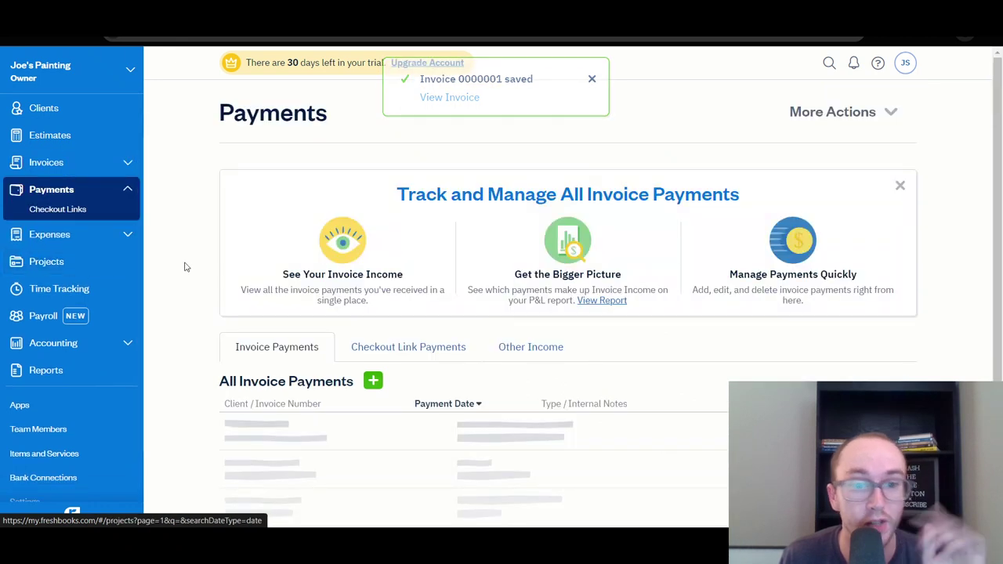
{"action": "scroll", "coordinate": [187, 290], "scroll_direction": "down", "scroll_amount": 2}
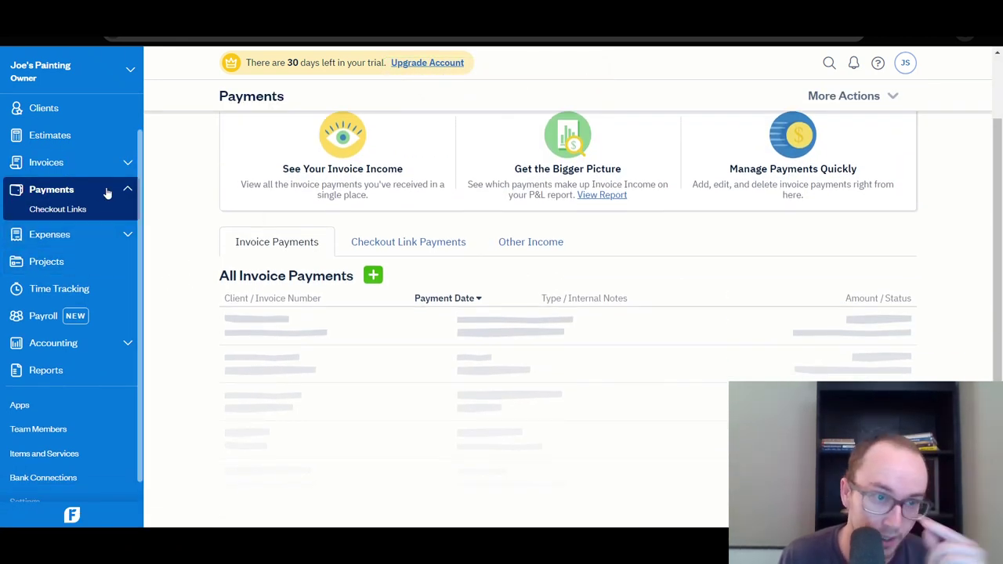
Add a Cash payment for invoice 0000001 dated 03/15/2024.
{"action": "left_click", "coordinate": [374, 276]}
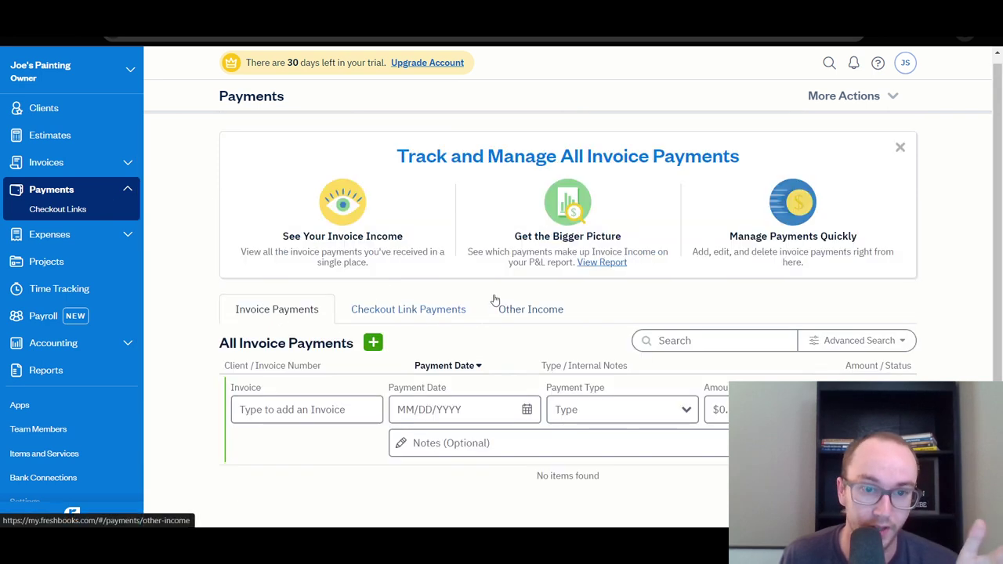
{"action": "left_click", "coordinate": [317, 410]}
{"action": "left_click", "coordinate": [318, 445]}
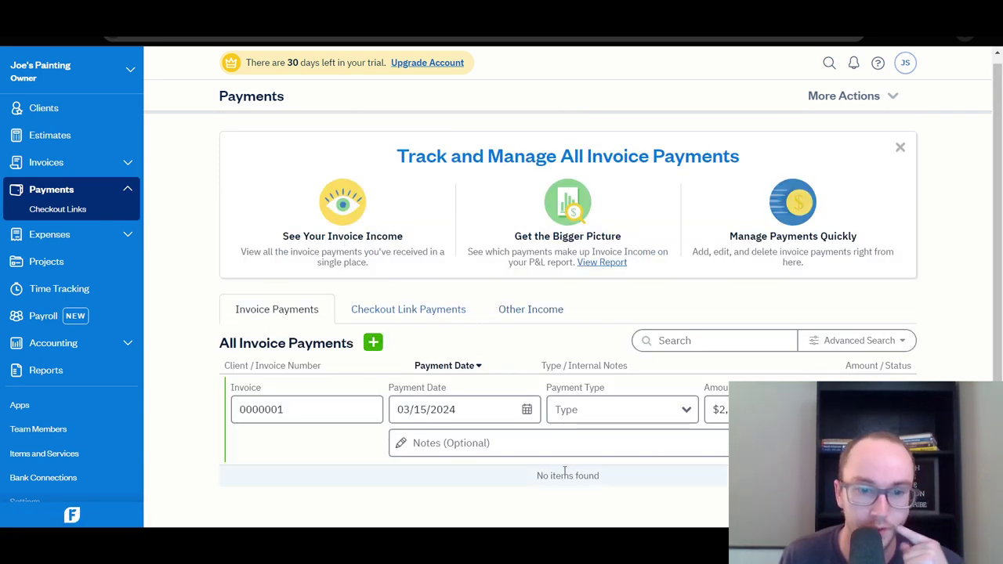
{"action": "left_click", "coordinate": [635, 414]}
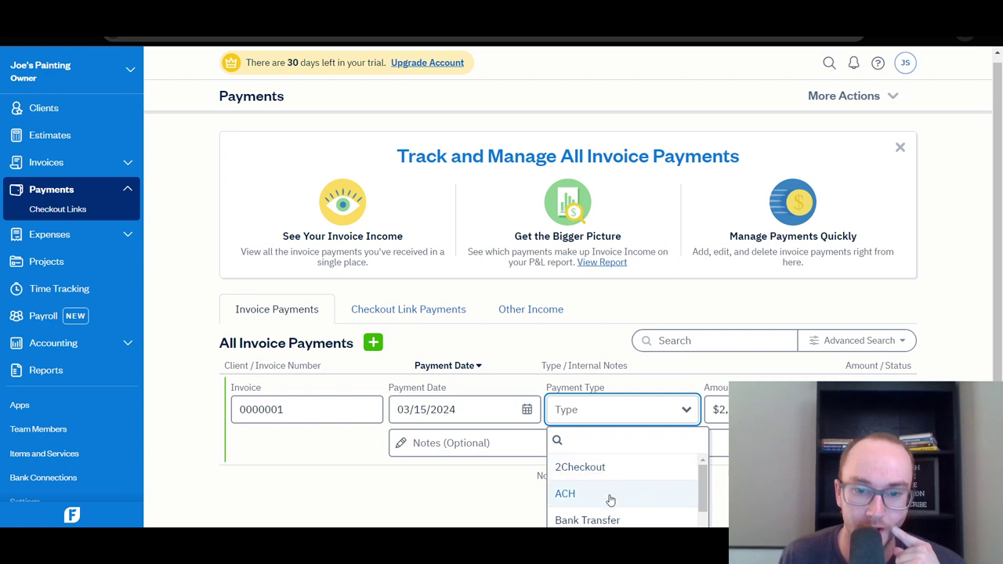
{"action": "scroll", "coordinate": [639, 486], "scroll_direction": "down", "scroll_amount": 1}
{"action": "left_click", "coordinate": [639, 482]}
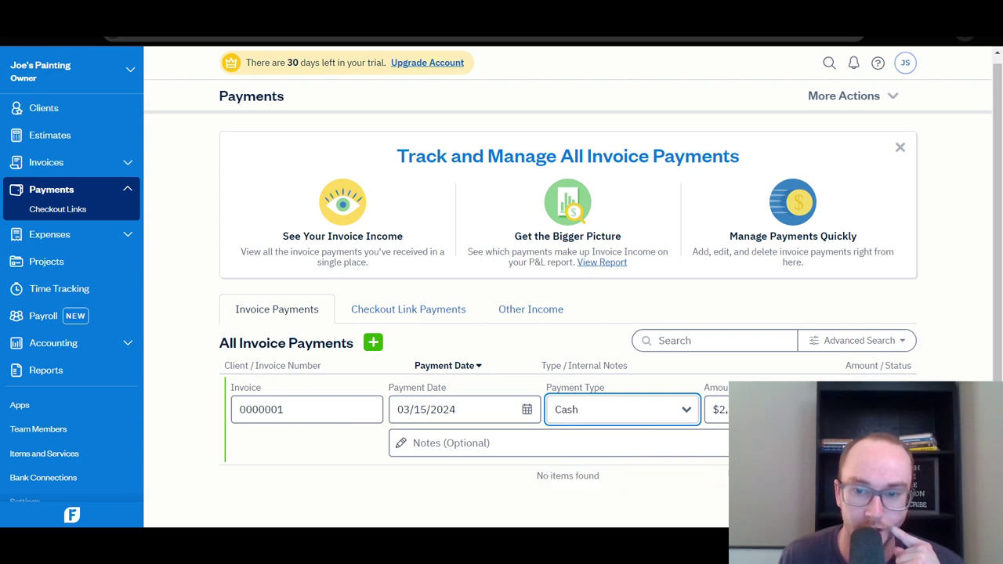
{"action": "key", "text": "Return"}
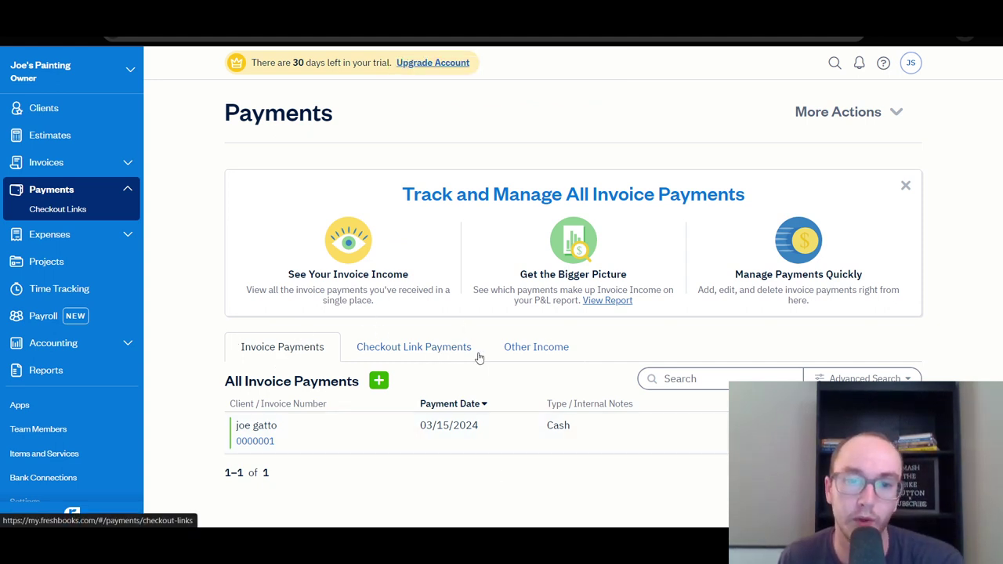
Start a new Other Income entry with 'farmers market' as the source.
{"action": "left_click", "coordinate": [529, 378]}
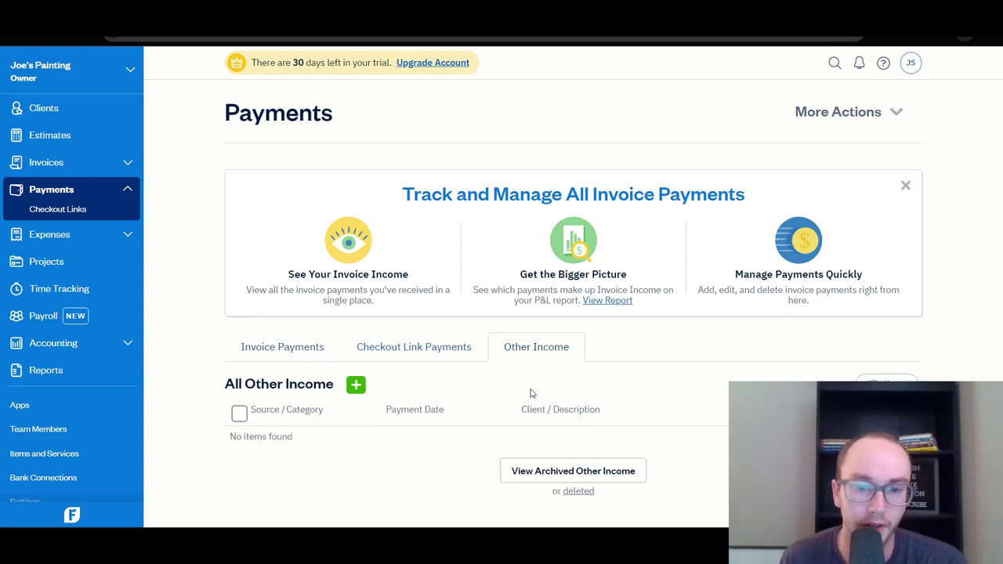
{"action": "left_click", "coordinate": [357, 385]}
{"action": "scroll", "coordinate": [443, 400], "scroll_direction": "down", "scroll_amount": 1}
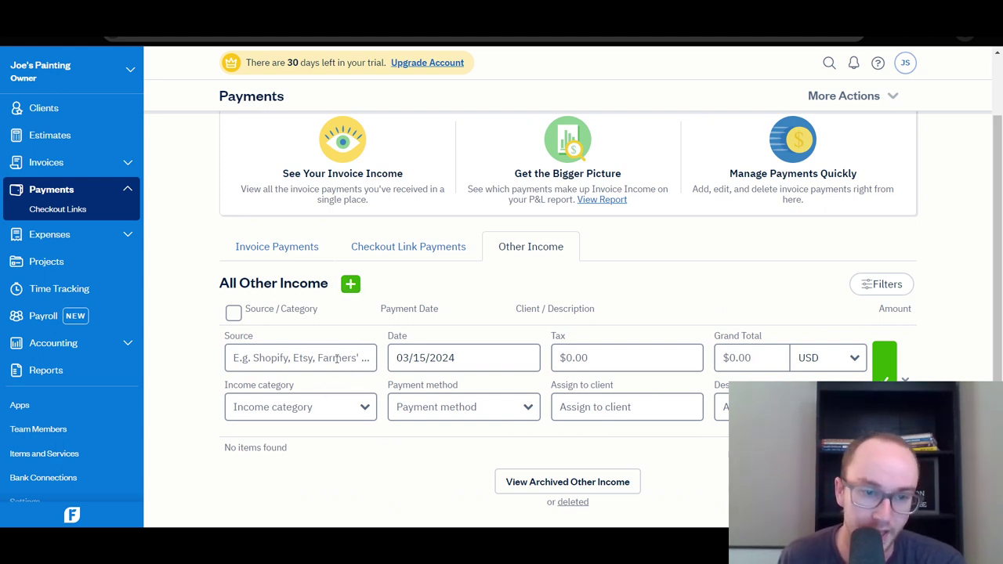
{"action": "left_click", "coordinate": [365, 358]}
{"action": "type", "text": "sh"}
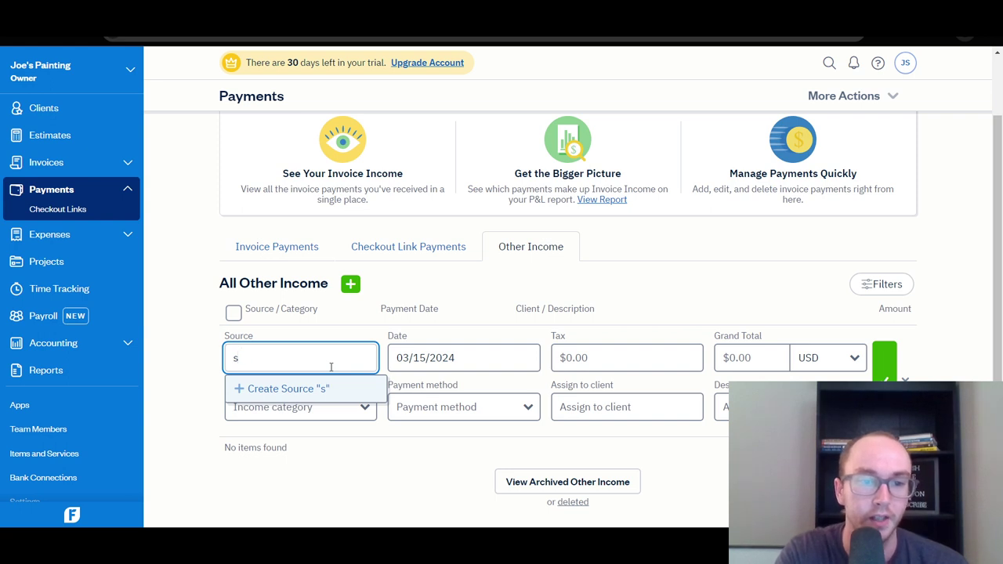
{"action": "key", "text": "BackSpace"}
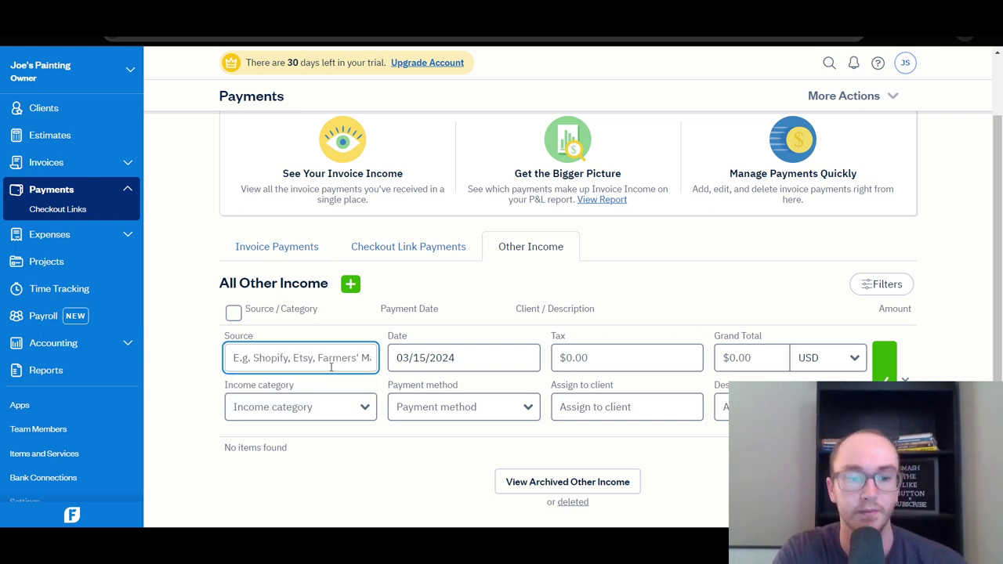
{"action": "type", "text": "farmers market"}
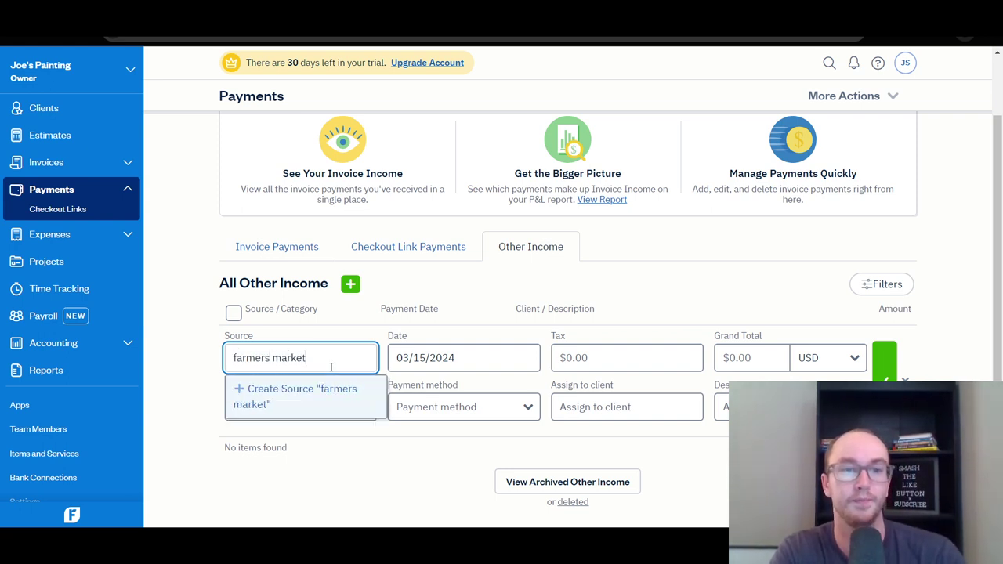
{"action": "left_click", "coordinate": [483, 384]}
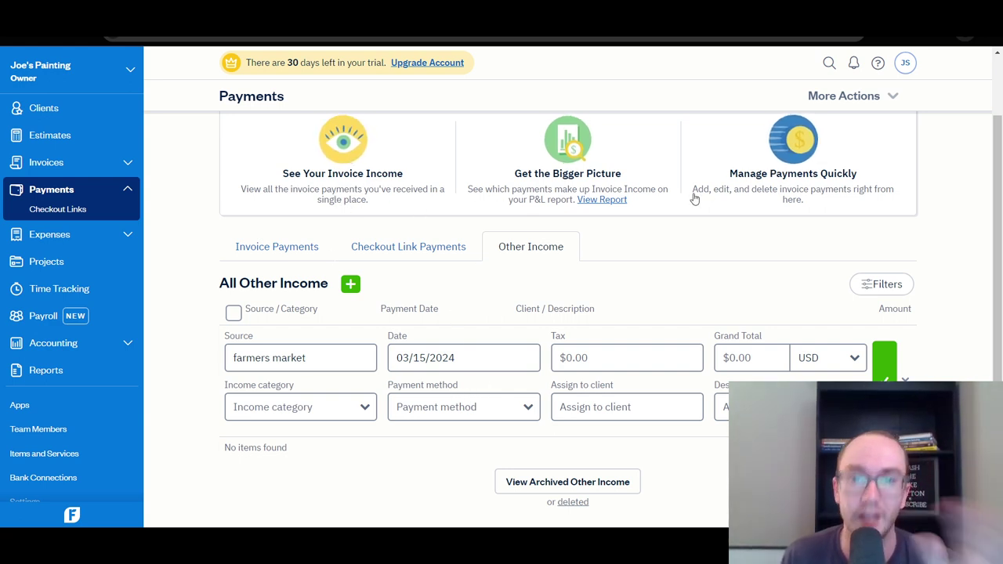
Enter a $1,000.00 grand total and pick an income category.
{"action": "left_click", "coordinate": [770, 362]}
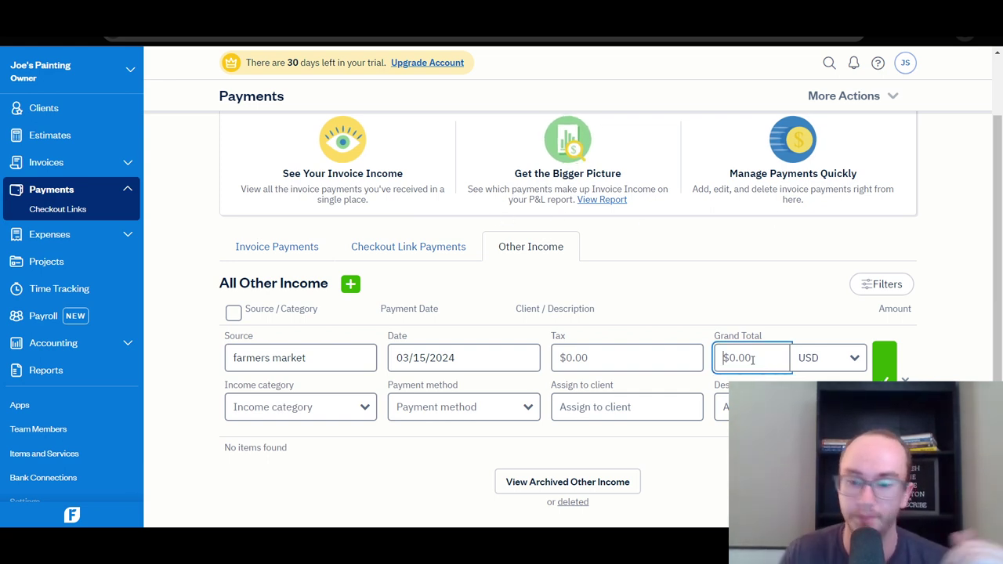
{"action": "type", "text": "1000"}
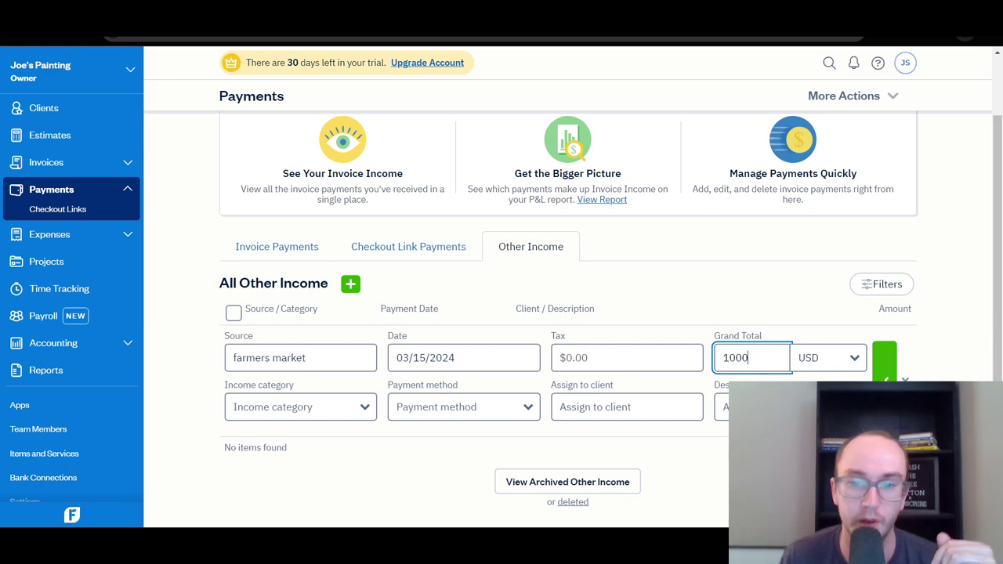
{"action": "key", "text": "Tab"}
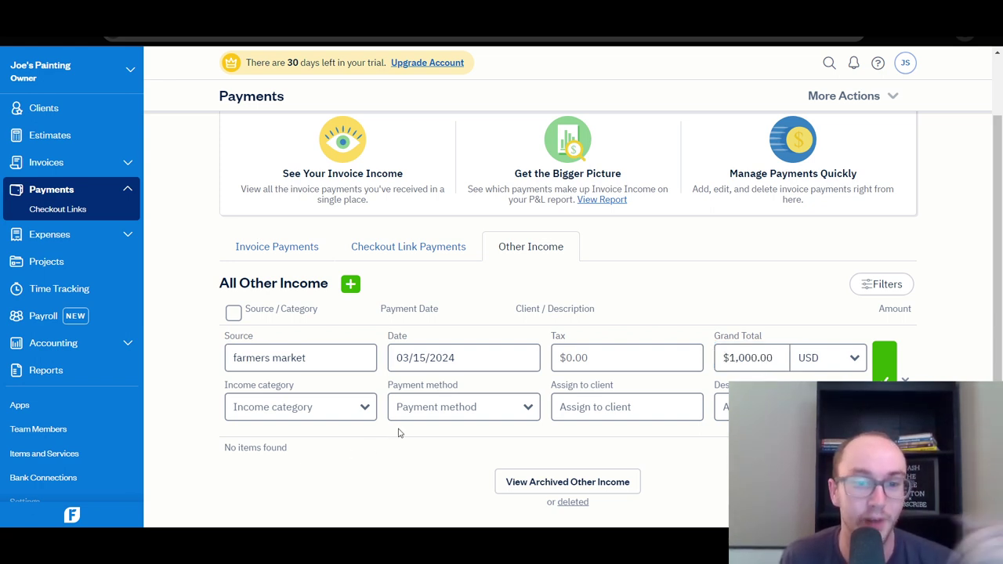
{"action": "left_click", "coordinate": [364, 411]}
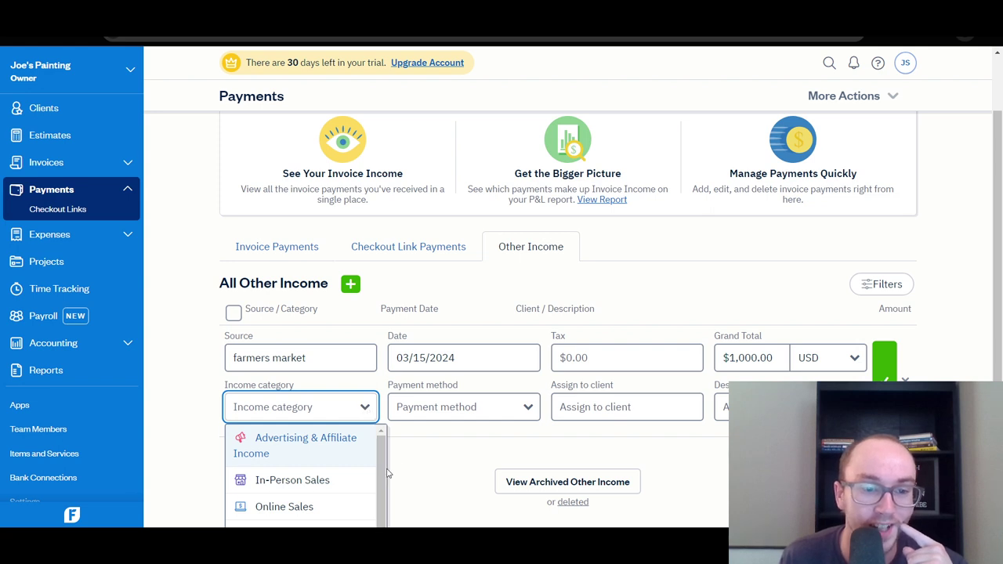
{"action": "scroll", "coordinate": [450, 471], "scroll_direction": "down", "scroll_amount": 1}
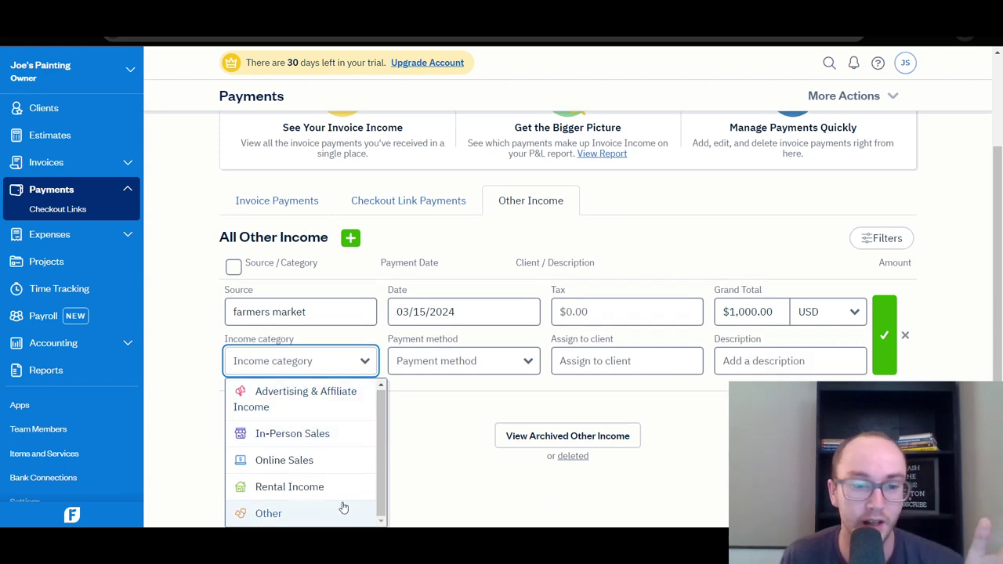
{"action": "left_click", "coordinate": [199, 366]}
Set the payment method to Cash and assign the suggested client.
{"action": "left_click", "coordinate": [516, 409]}
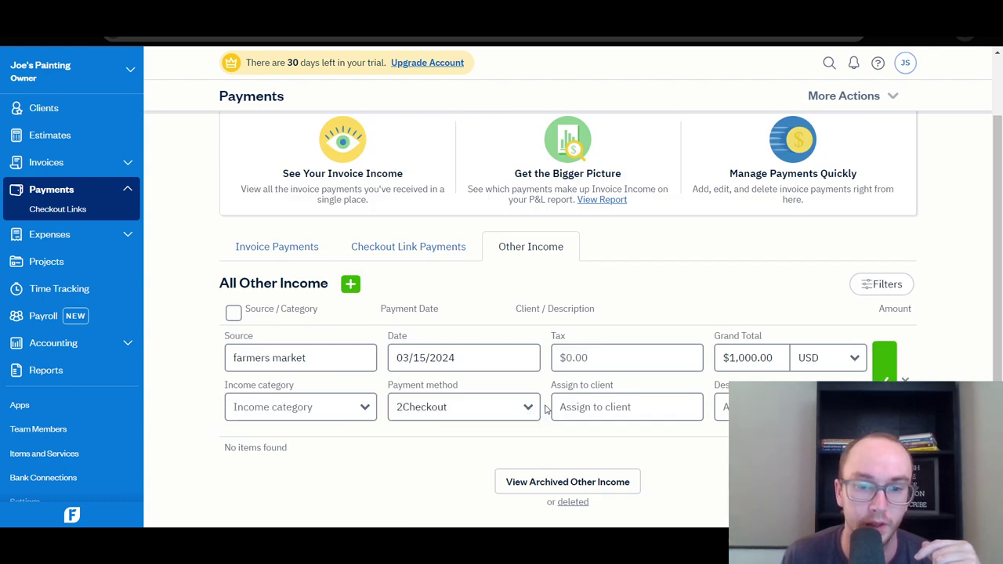
{"action": "left_click", "coordinate": [517, 409]}
{"action": "left_click", "coordinate": [486, 502]}
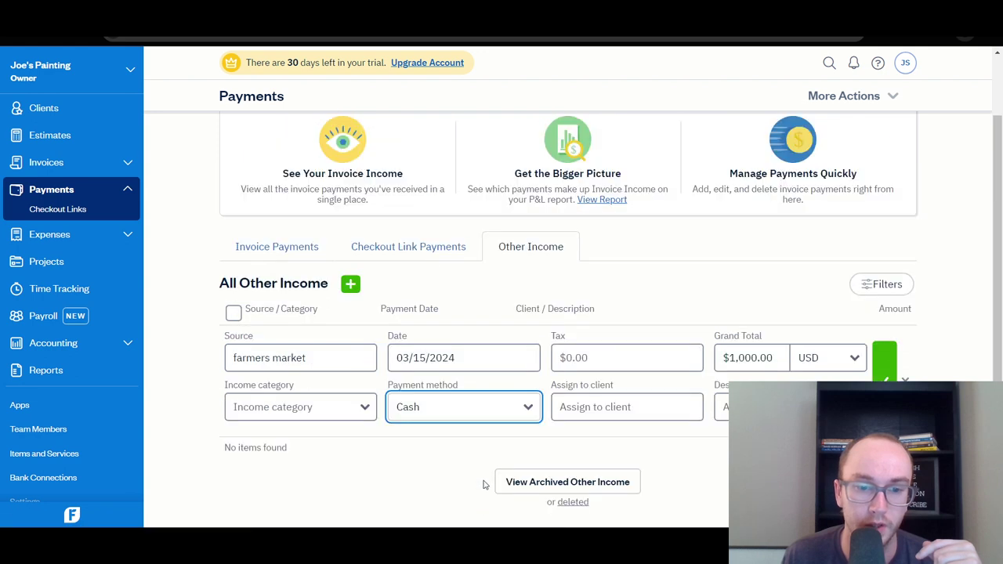
{"action": "left_click", "coordinate": [644, 408]}
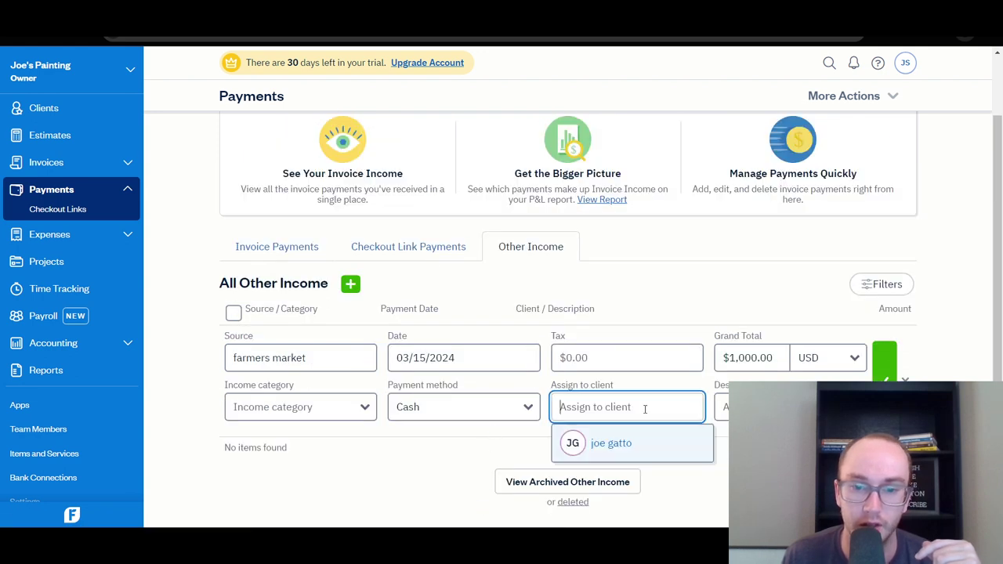
{"action": "left_click", "coordinate": [682, 454]}
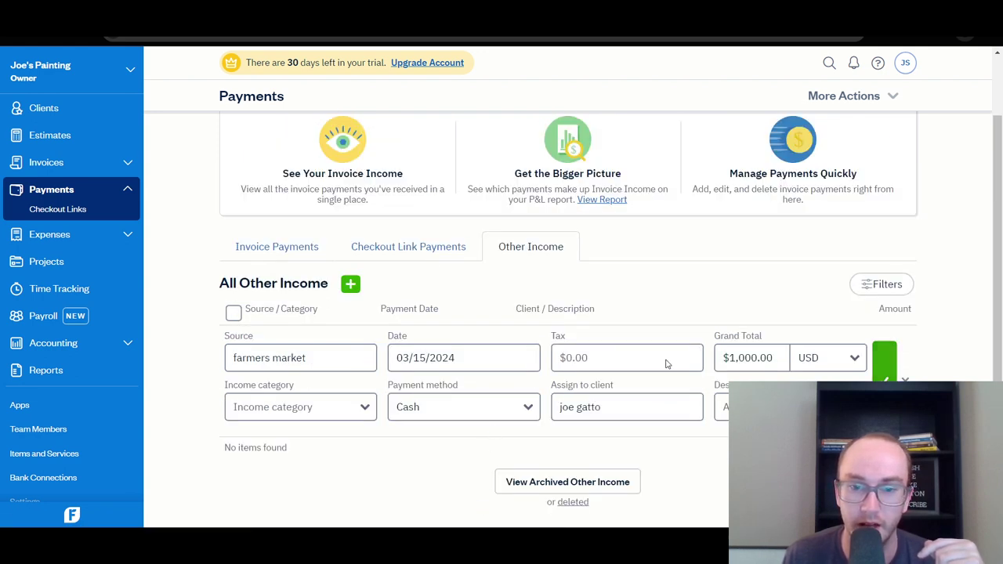
Set the income category to In-Person Sales and save the entry.
{"action": "left_click", "coordinate": [884, 387]}
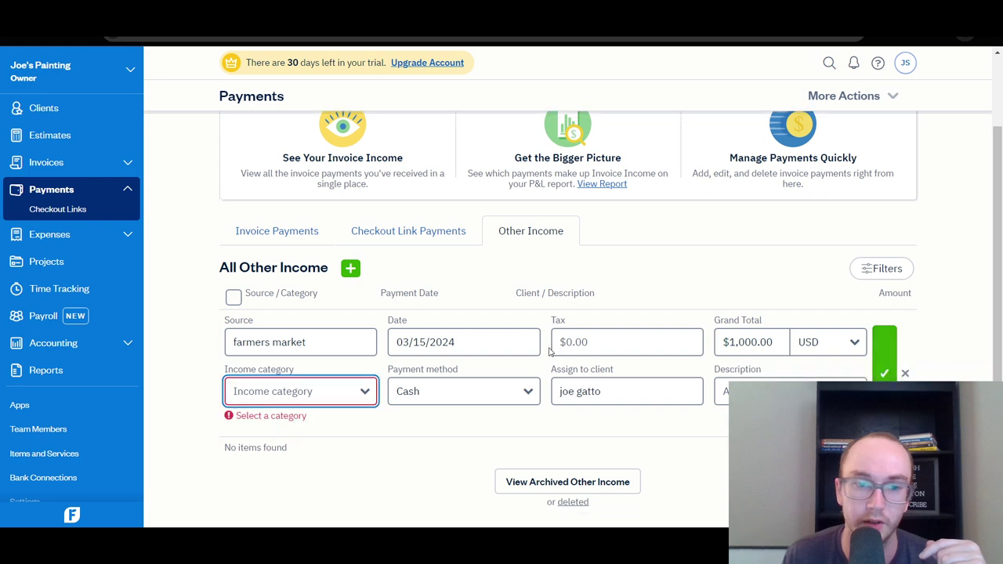
{"action": "left_click", "coordinate": [309, 396]}
{"action": "left_click", "coordinate": [317, 465]}
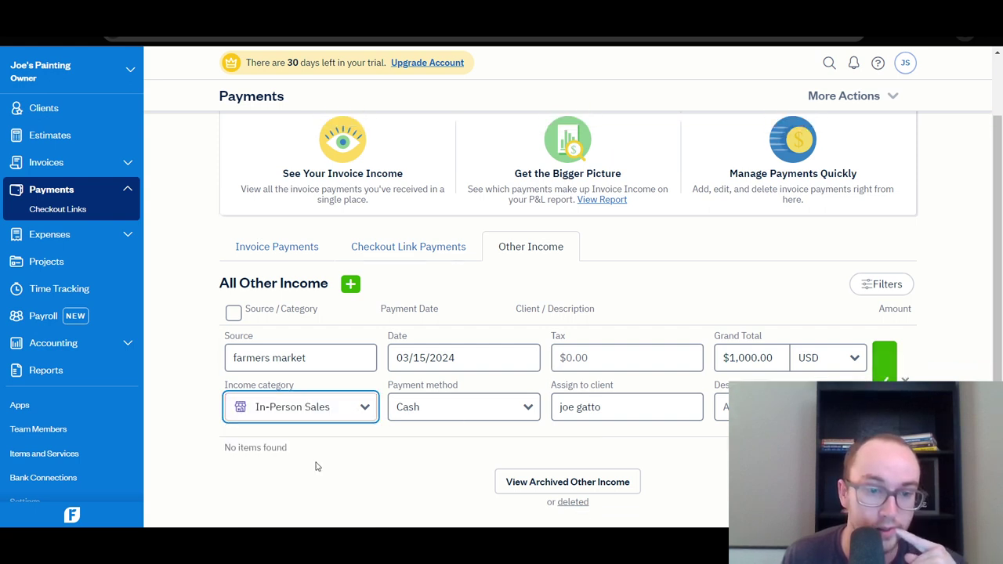
{"action": "key", "text": "Return"}
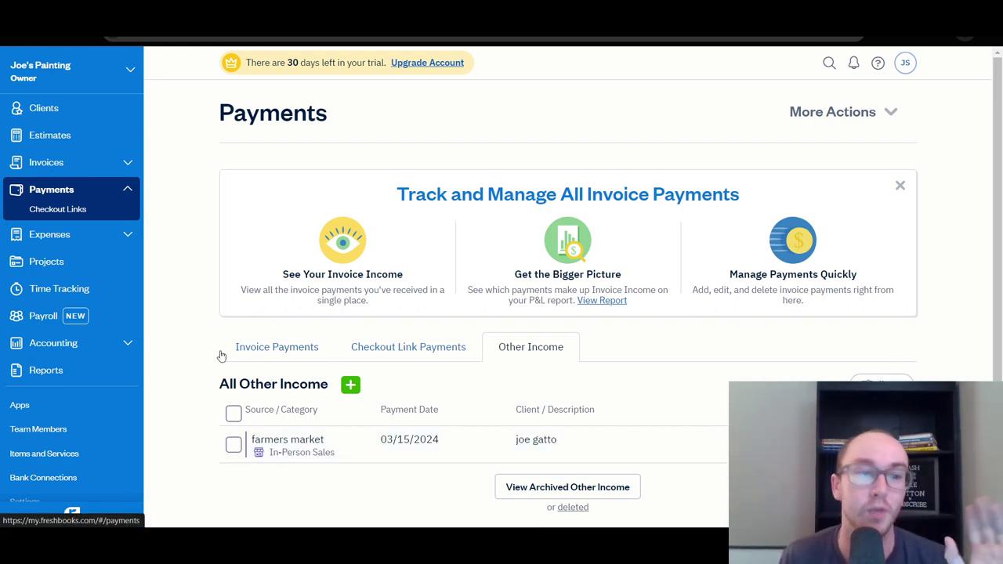
Review the Revenue by Client report showing $2,000.00 billed, then go to Expenses.
{"action": "left_click", "coordinate": [46, 370]}
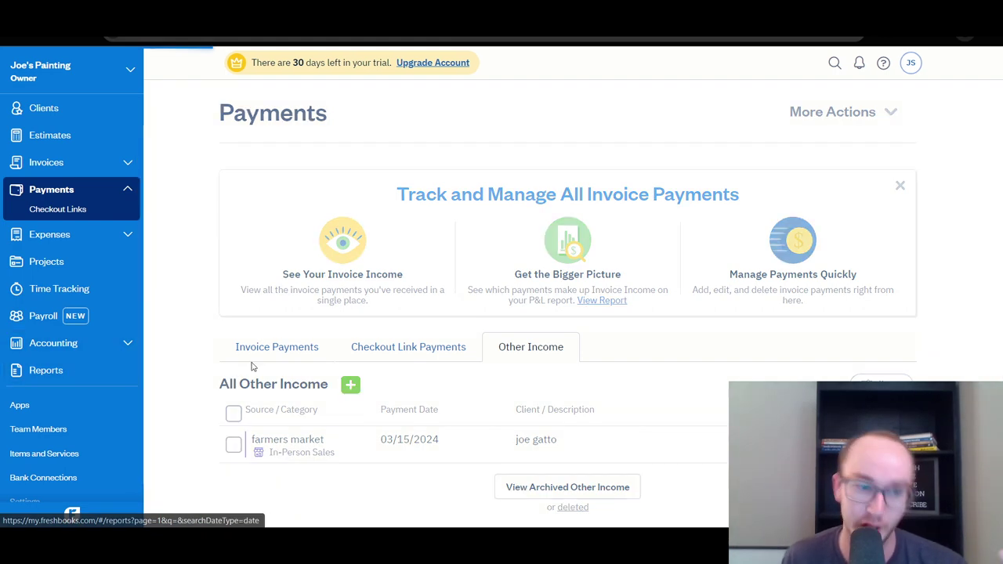
{"action": "scroll", "coordinate": [221, 337], "scroll_direction": "down", "scroll_amount": 4}
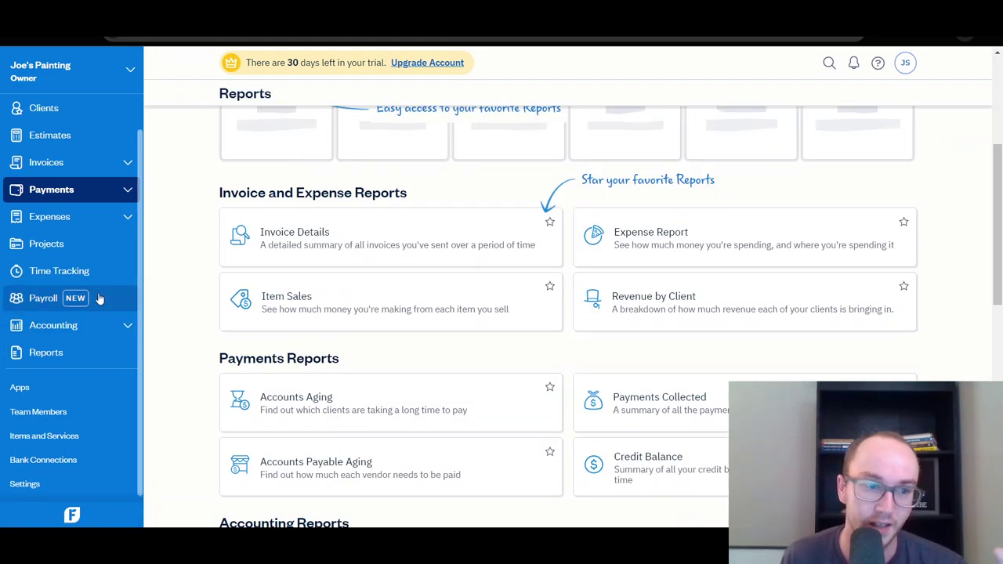
{"action": "left_click", "coordinate": [76, 352]}
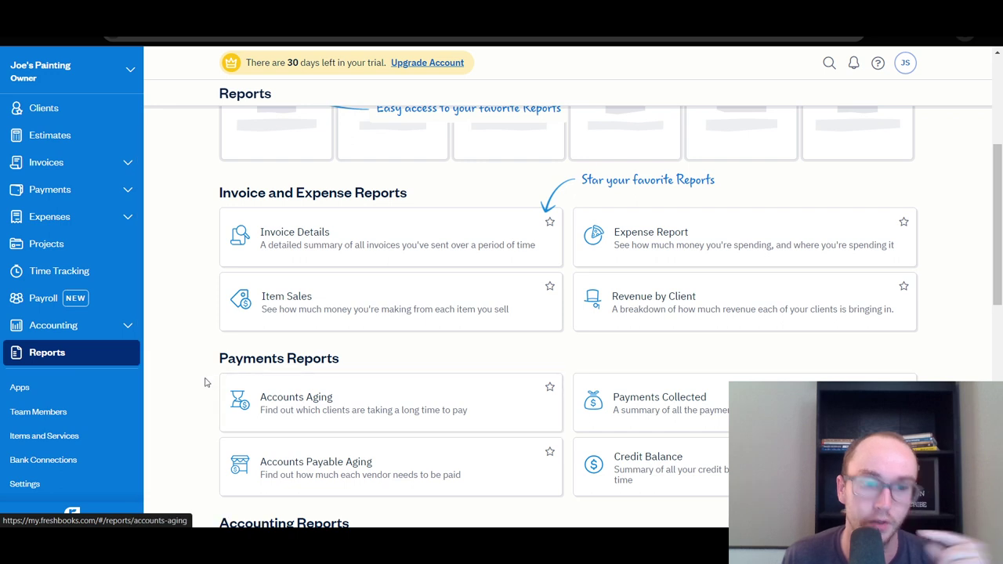
{"action": "left_click", "coordinate": [630, 320]}
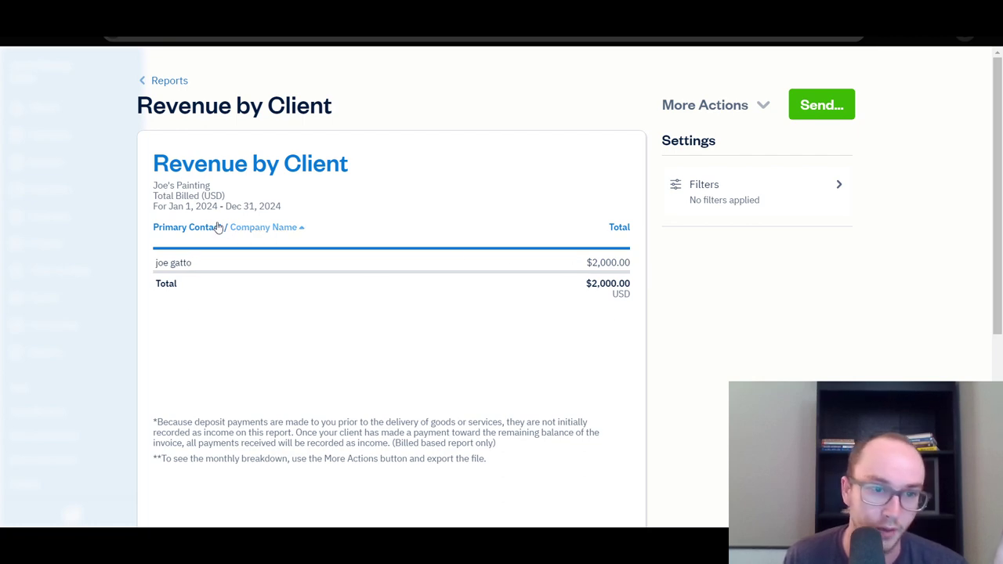
{"action": "left_click", "coordinate": [151, 81]}
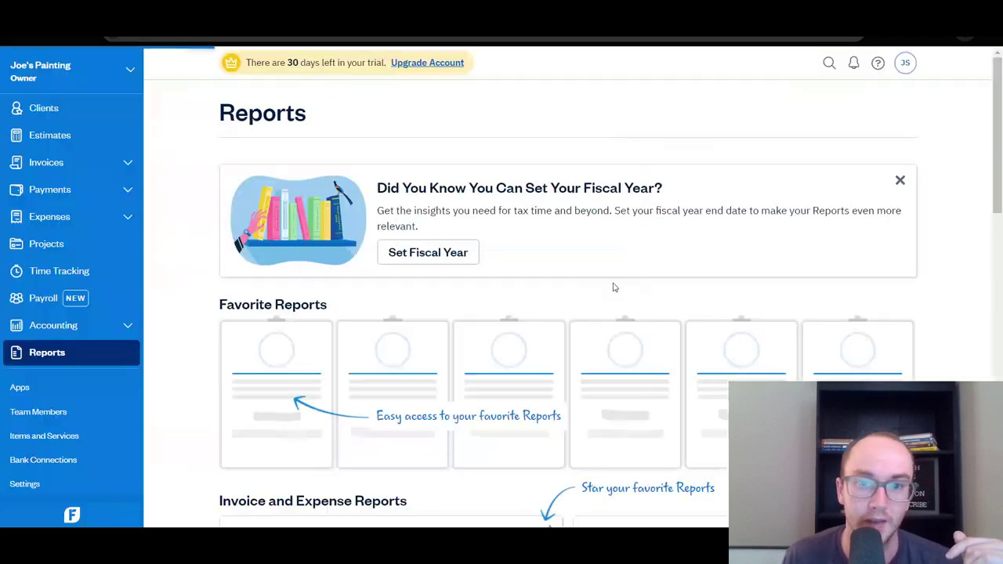
{"action": "scroll", "coordinate": [614, 287], "scroll_direction": "down", "scroll_amount": 4}
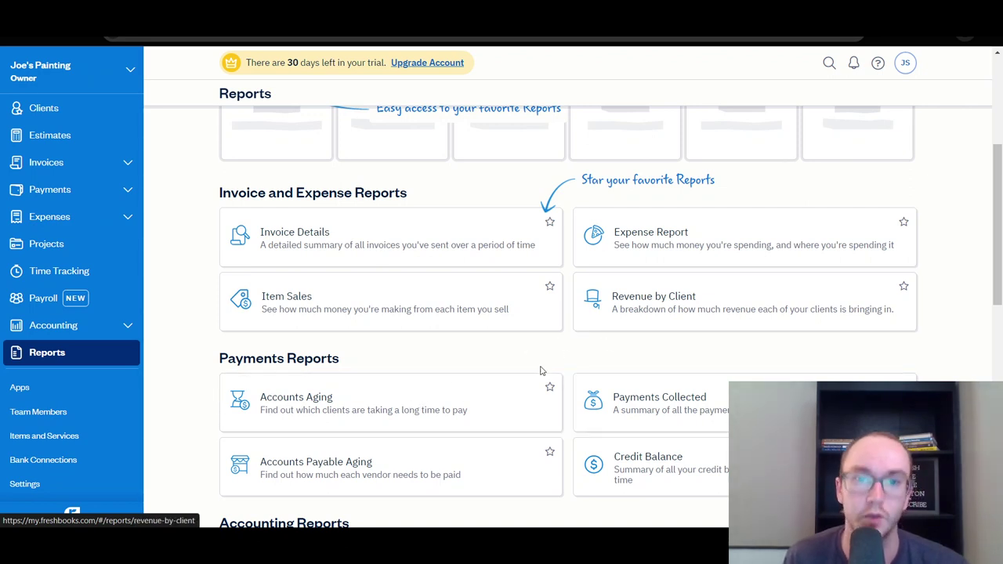
{"action": "left_click", "coordinate": [77, 226]}
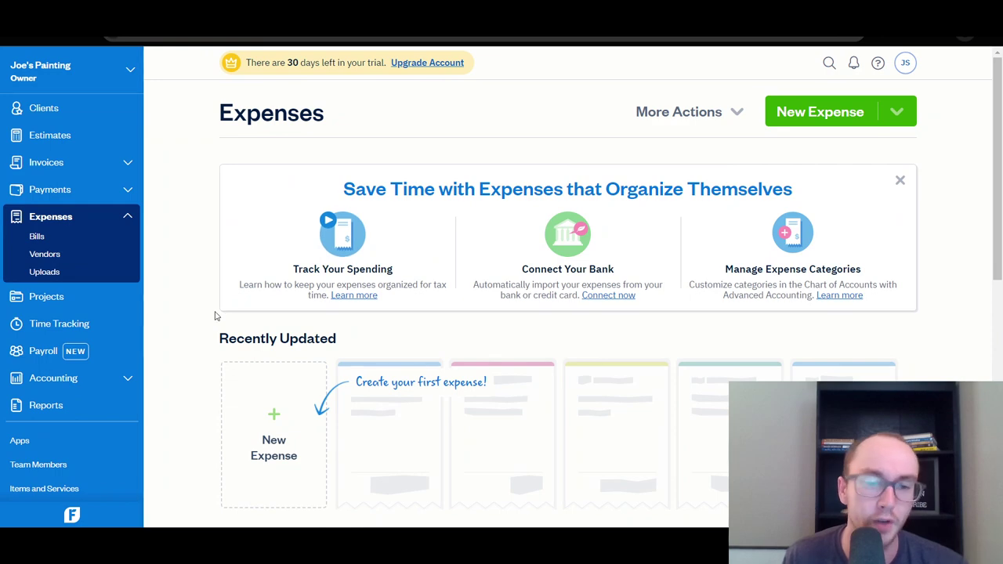
Start a New Expense and open its category list past the Cost of Goods Sold tip.
{"action": "scroll", "coordinate": [235, 317], "scroll_direction": "down", "scroll_amount": 2}
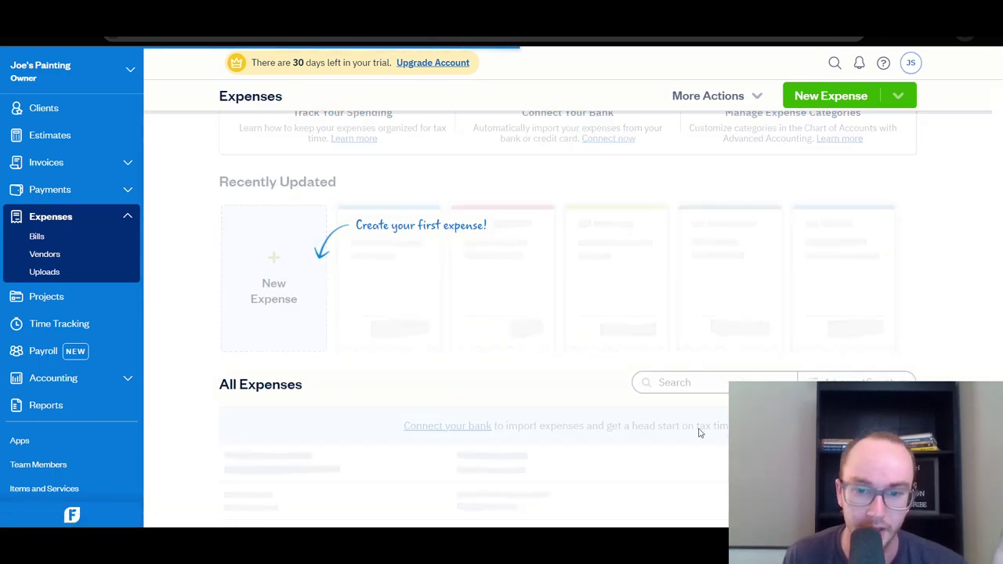
{"action": "left_click", "coordinate": [699, 432]}
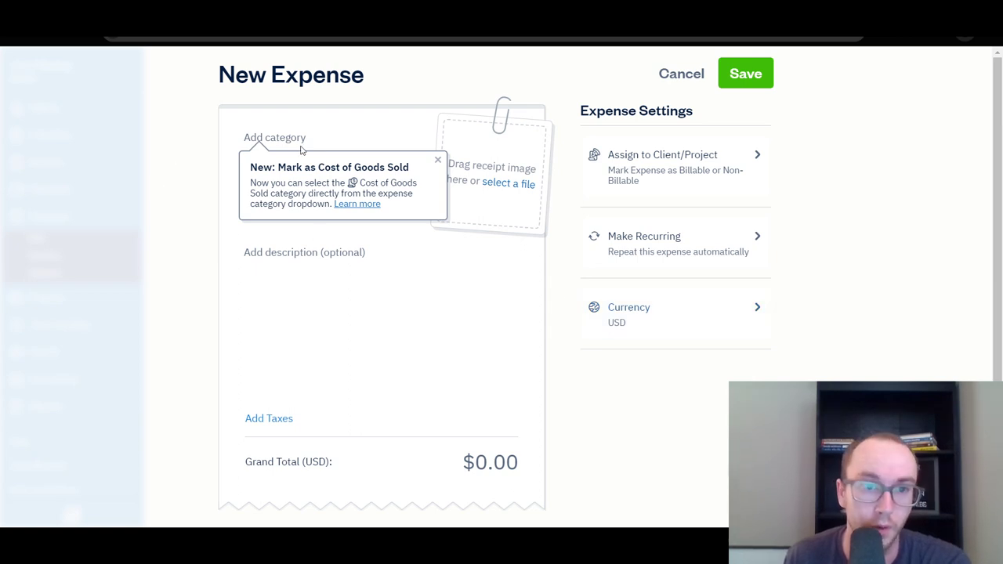
{"action": "left_click", "coordinate": [423, 170]}
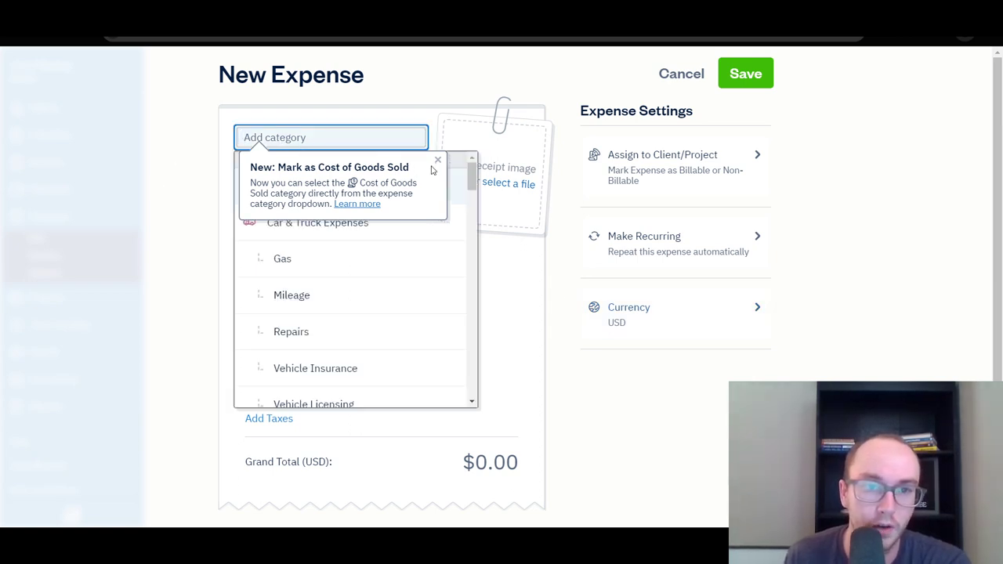
{"action": "left_click", "coordinate": [439, 163]}
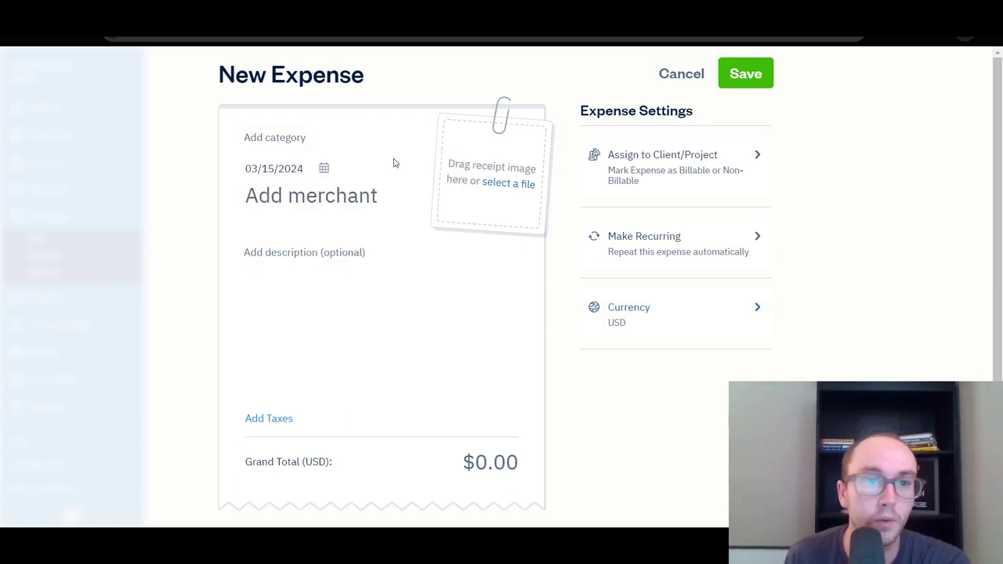
{"action": "left_click", "coordinate": [274, 138]}
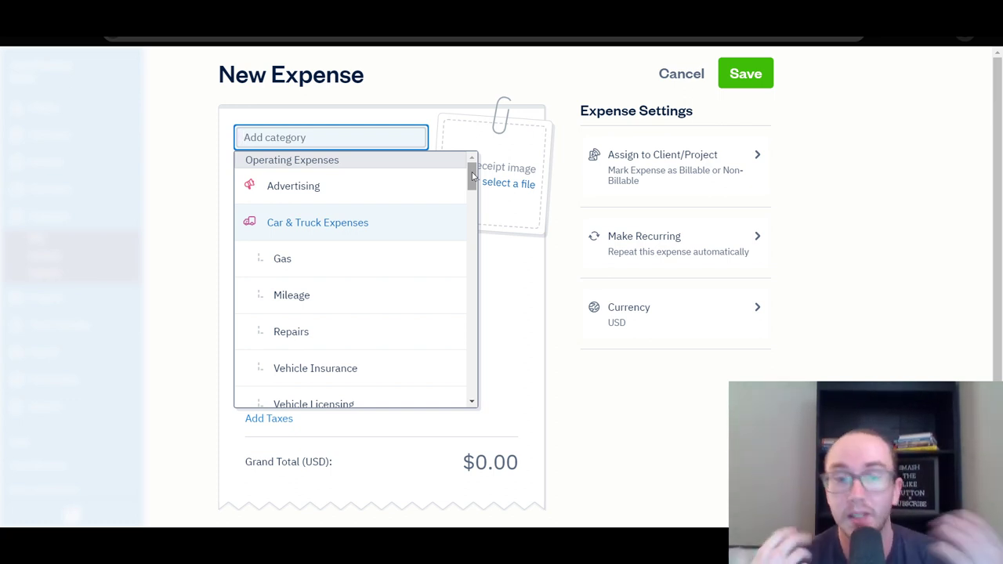
{"action": "left_click_drag", "start_coordinate": [473, 176], "coordinate": [477, 217]}
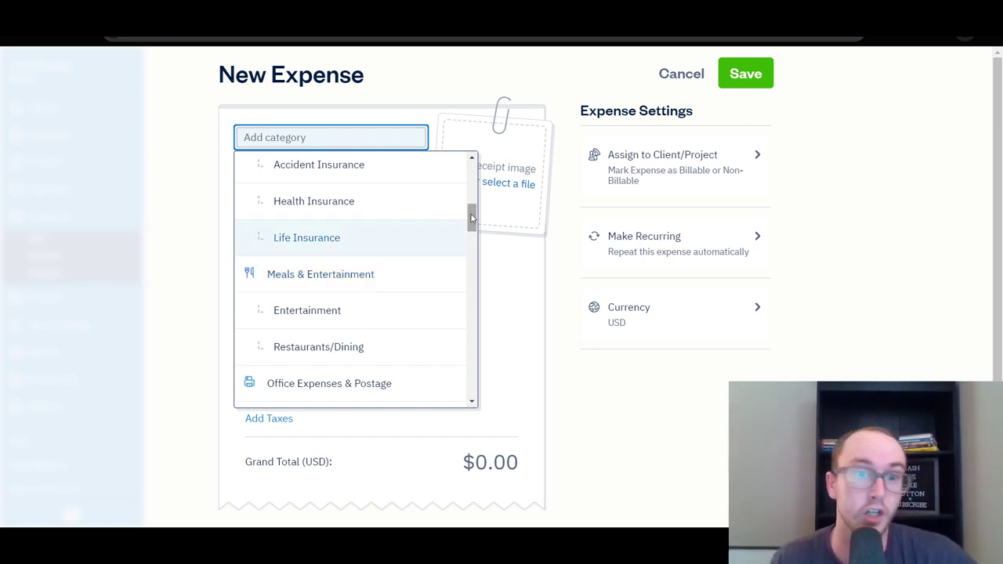
{"action": "left_click_drag", "start_coordinate": [471, 218], "coordinate": [471, 221]}
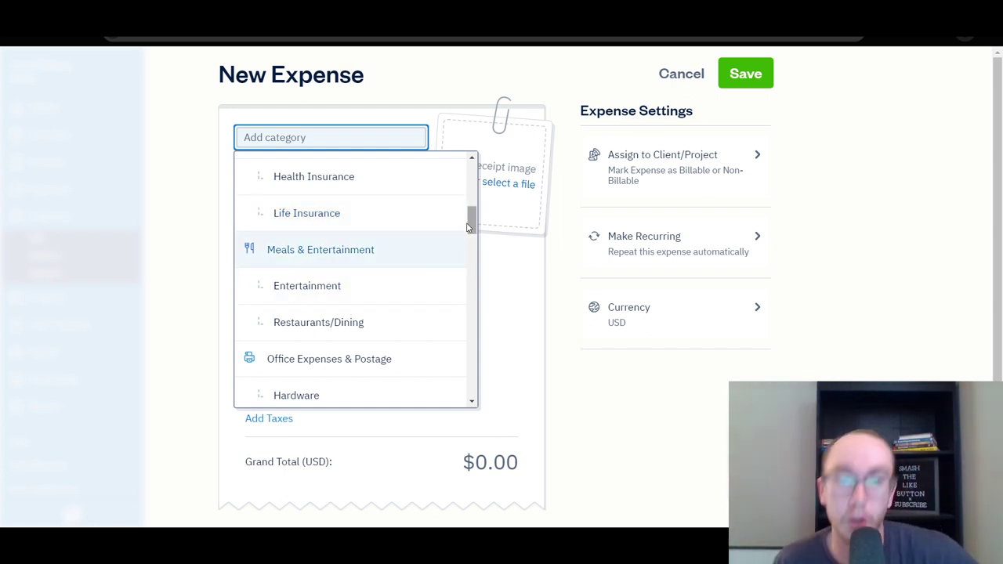
{"action": "left_click_drag", "start_coordinate": [471, 224], "coordinate": [472, 227]}
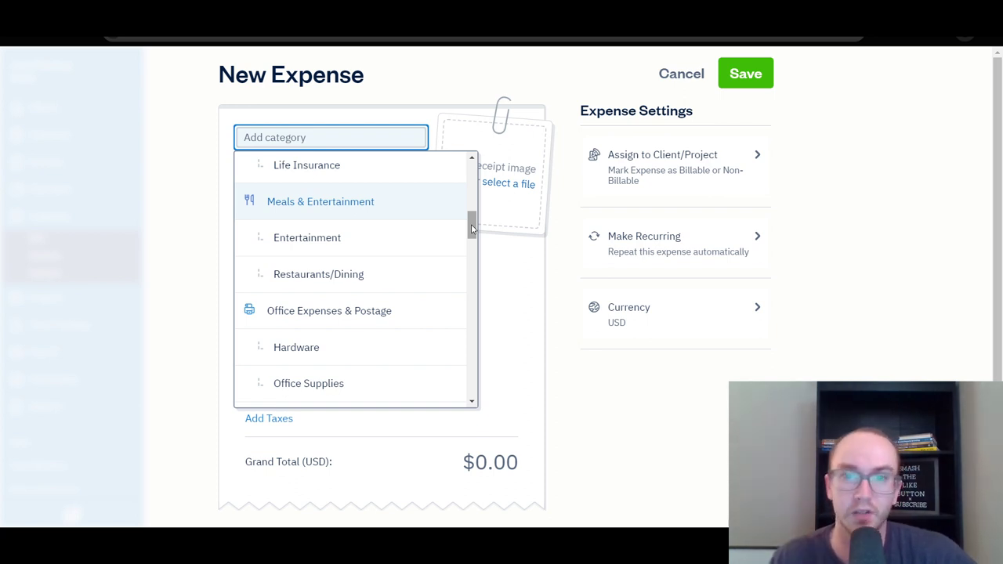
{"action": "mouse_move", "coordinate": [472, 227]}
{"action": "left_mouse_down"}
{"action": "mouse_move", "coordinate": [472, 249]}
{"action": "mouse_move", "coordinate": [475, 238]}
{"action": "left_mouse_up"}
{"action": "scroll", "coordinate": [474, 235], "scroll_direction": "down", "scroll_amount": 1}
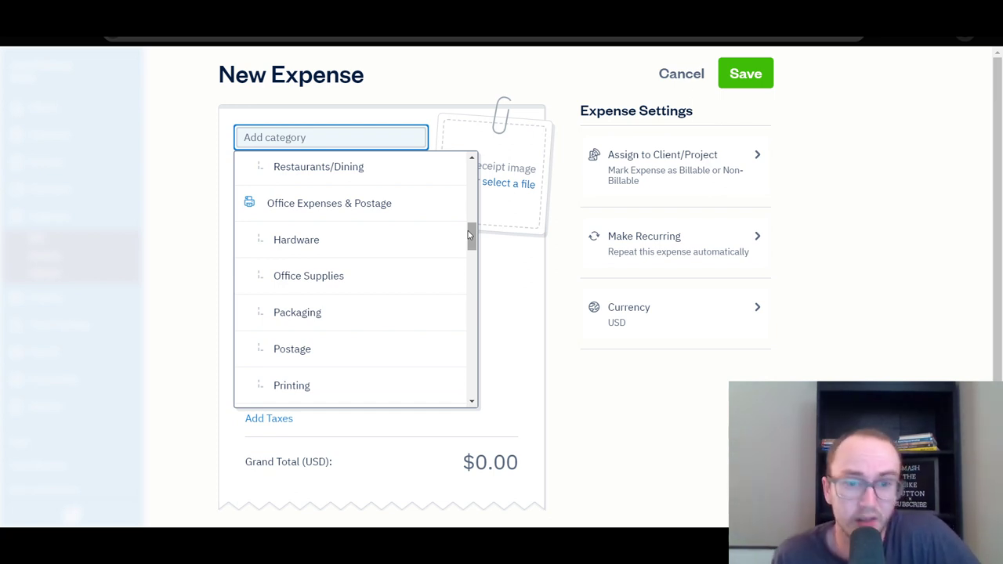
{"action": "scroll", "coordinate": [468, 231], "scroll_direction": "up", "scroll_amount": 2}
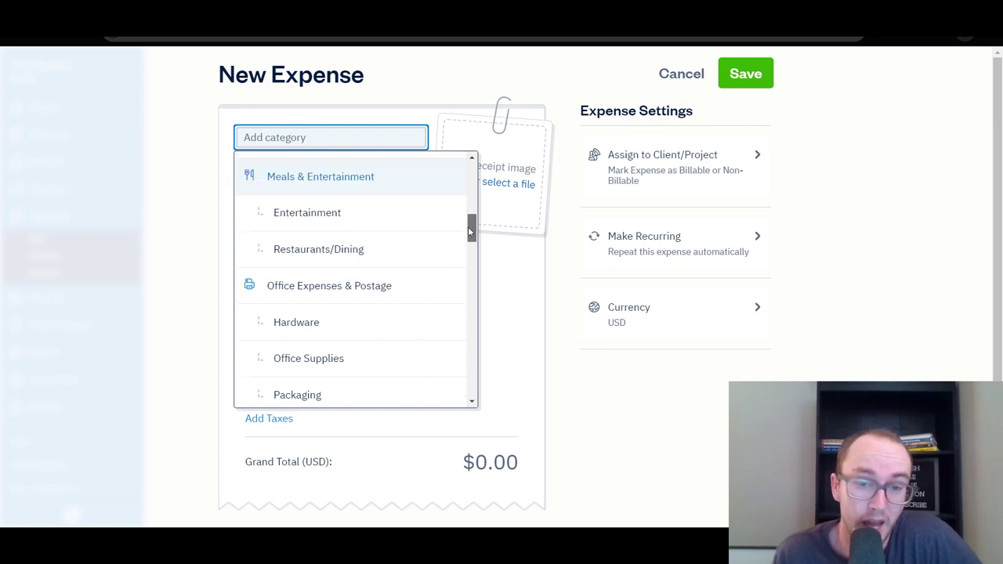
{"action": "left_click_drag", "start_coordinate": [468, 226], "coordinate": [471, 270]}
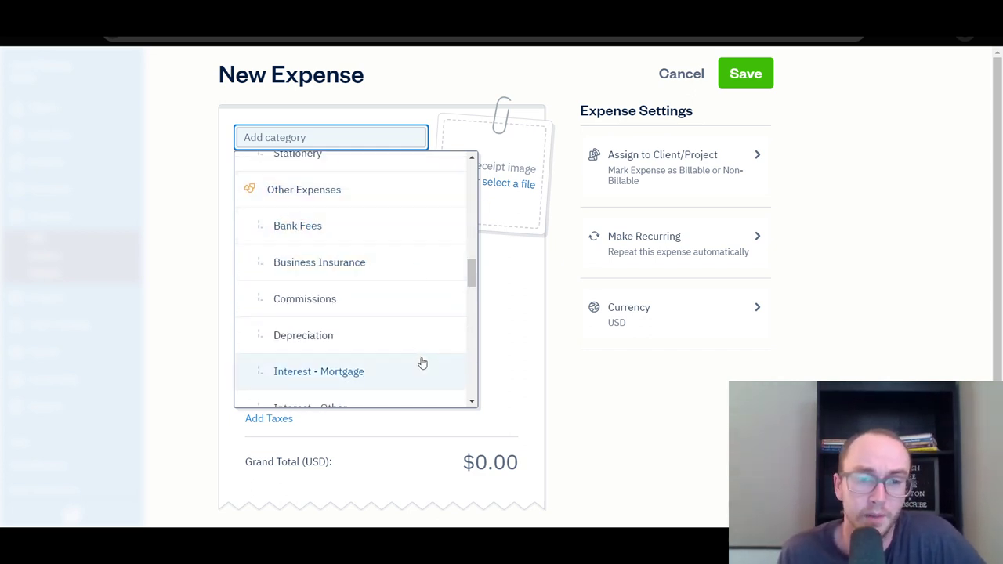
{"action": "scroll", "coordinate": [396, 324], "scroll_direction": "down", "scroll_amount": 5}
{"action": "scroll", "coordinate": [398, 325], "scroll_direction": "down", "scroll_amount": 2}
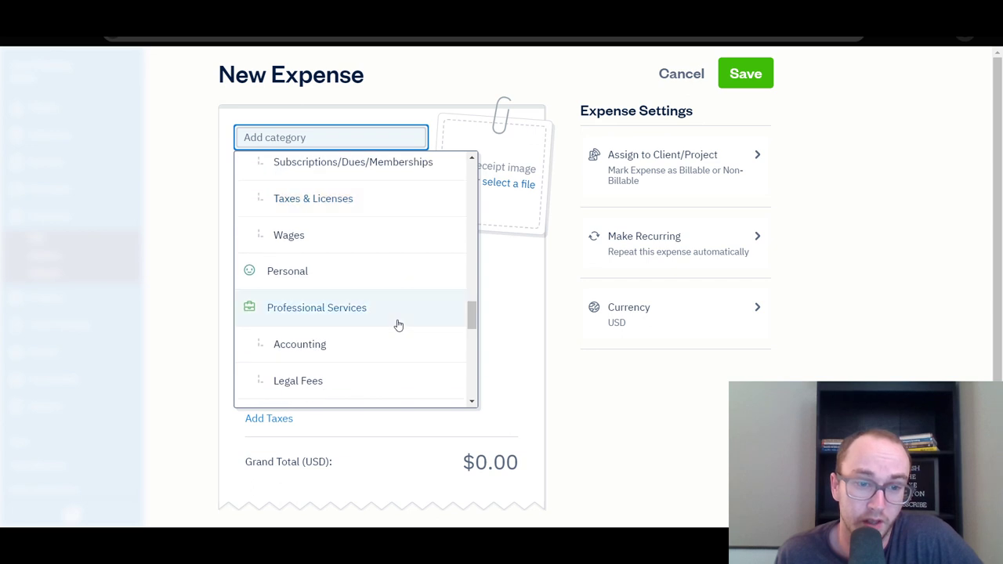
{"action": "scroll", "coordinate": [403, 340], "scroll_direction": "down", "scroll_amount": 2}
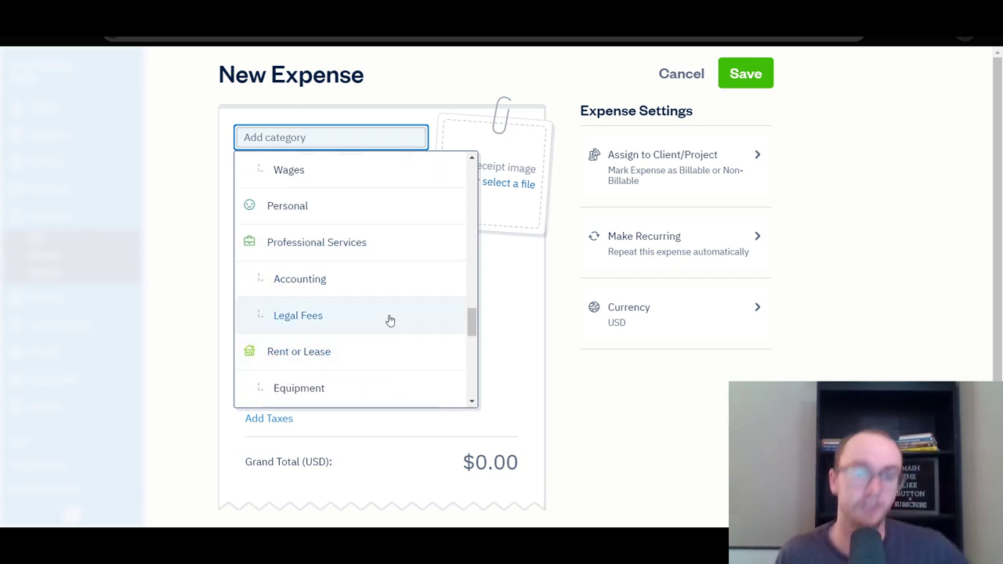
{"action": "scroll", "coordinate": [381, 320], "scroll_direction": "down", "scroll_amount": 2}
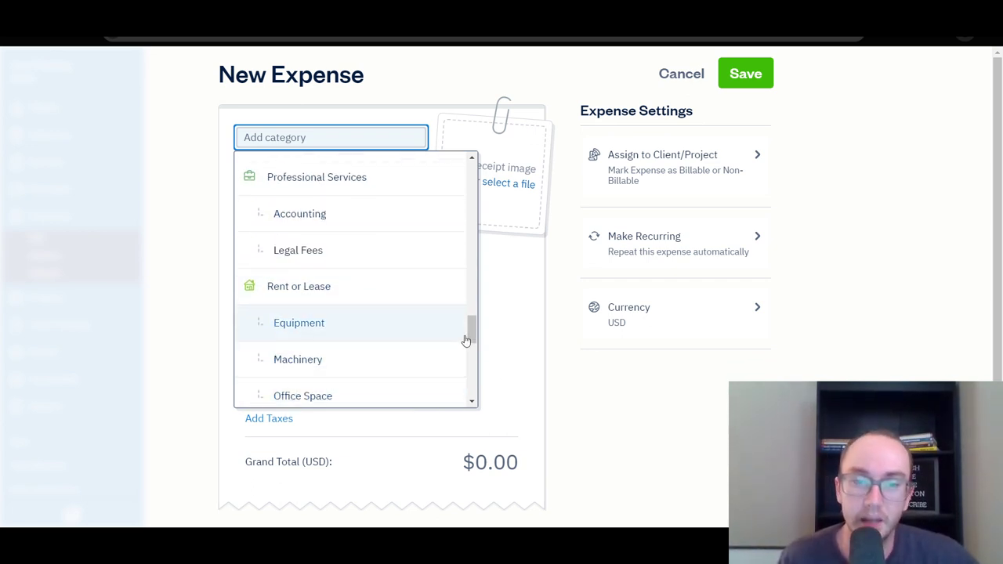
{"action": "mouse_move", "coordinate": [468, 330]}
{"action": "left_mouse_down"}
{"action": "mouse_move", "coordinate": [480, 390]}
{"action": "mouse_move", "coordinate": [472, 313]}
{"action": "left_mouse_up"}
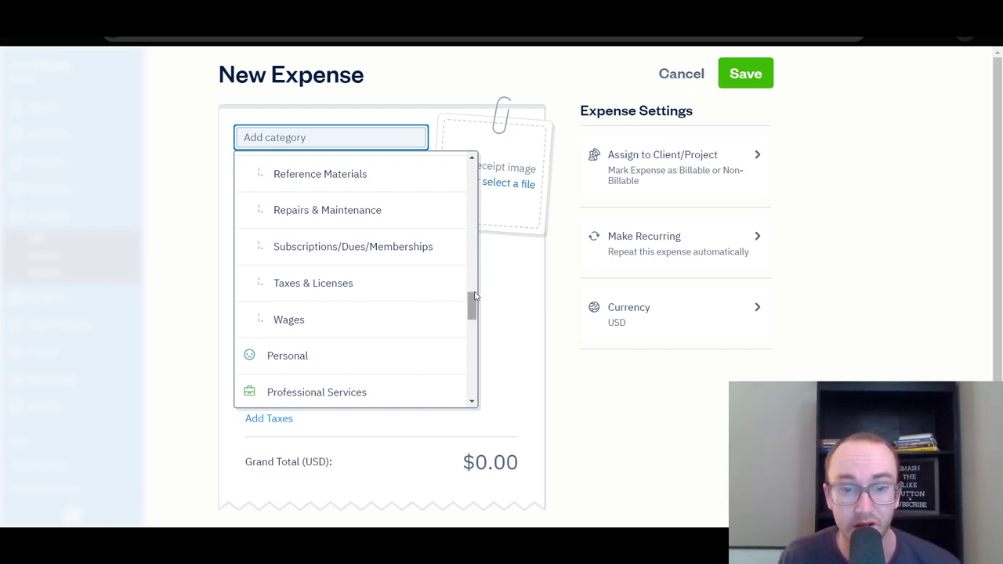
{"action": "left_click_drag", "start_coordinate": [475, 310], "coordinate": [471, 161]}
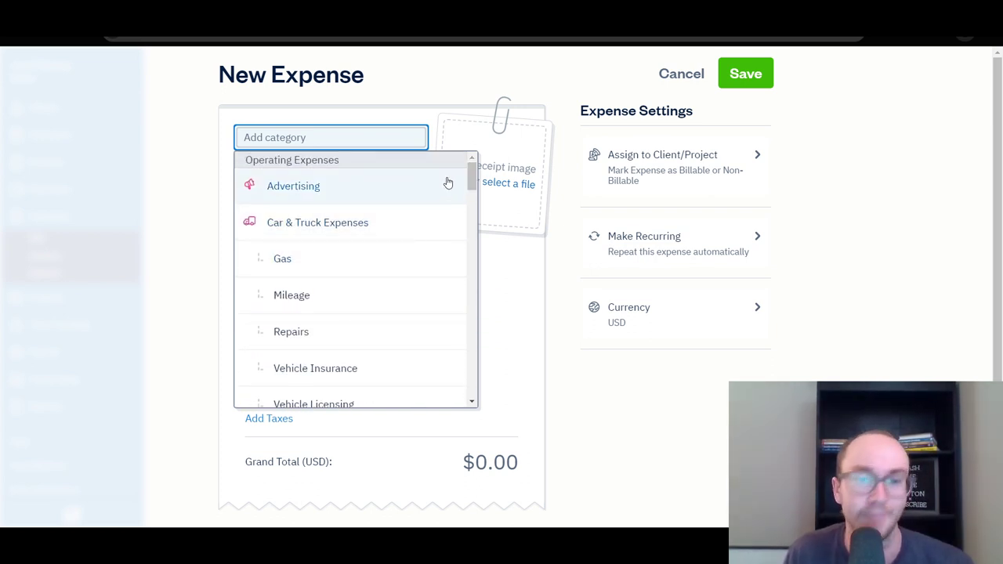
Fill the expense as Advertising from merchant 'lol' with a $200 grand total.
{"action": "left_click", "coordinate": [447, 182]}
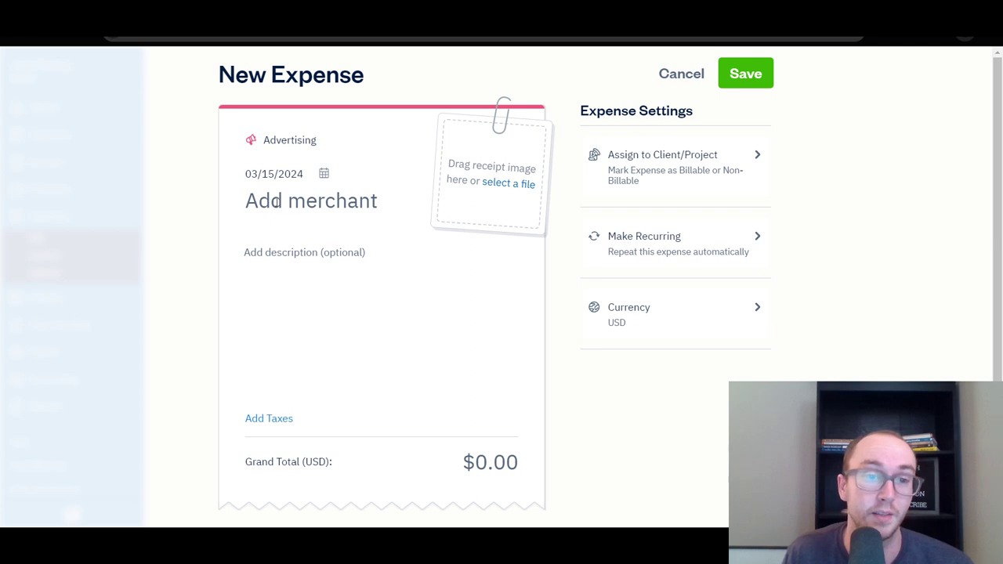
{"action": "left_click", "coordinate": [277, 202]}
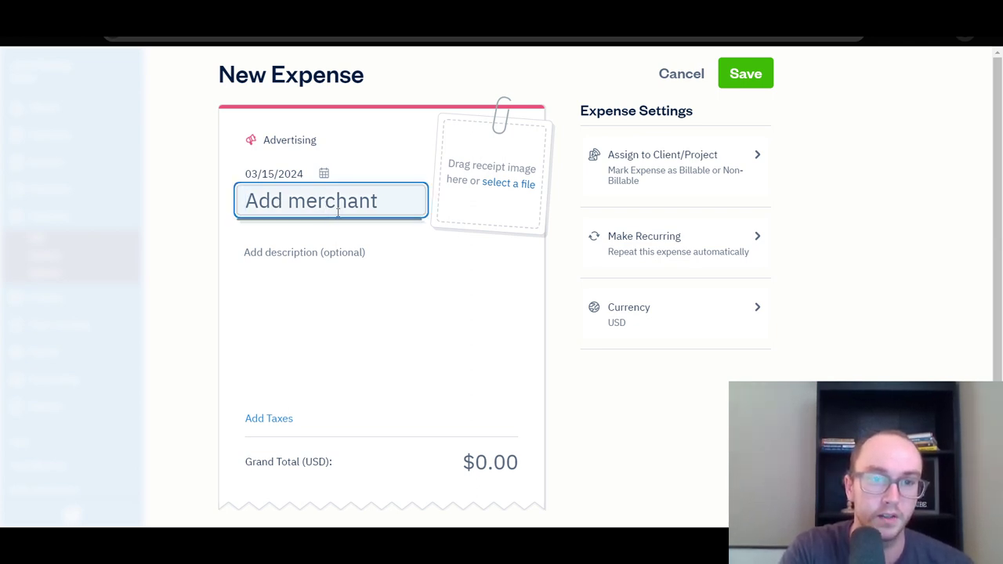
{"action": "type", "text": "lol"}
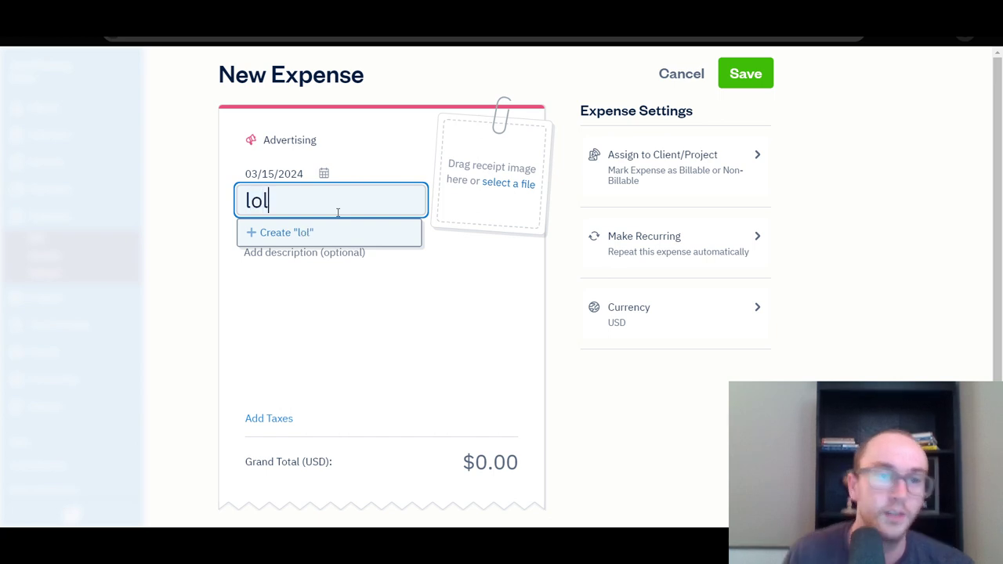
{"action": "left_click", "coordinate": [336, 229]}
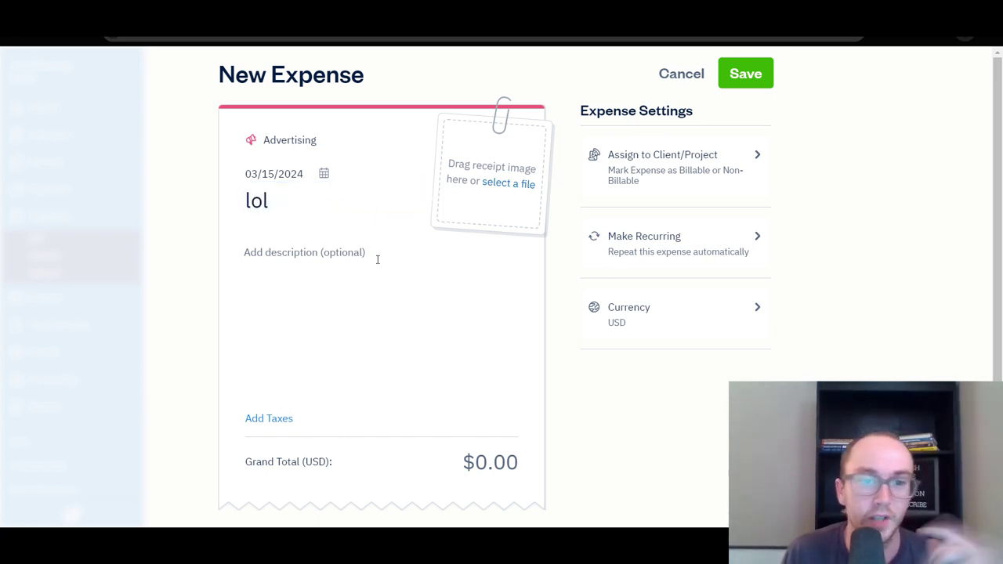
{"action": "left_click", "coordinate": [493, 469]}
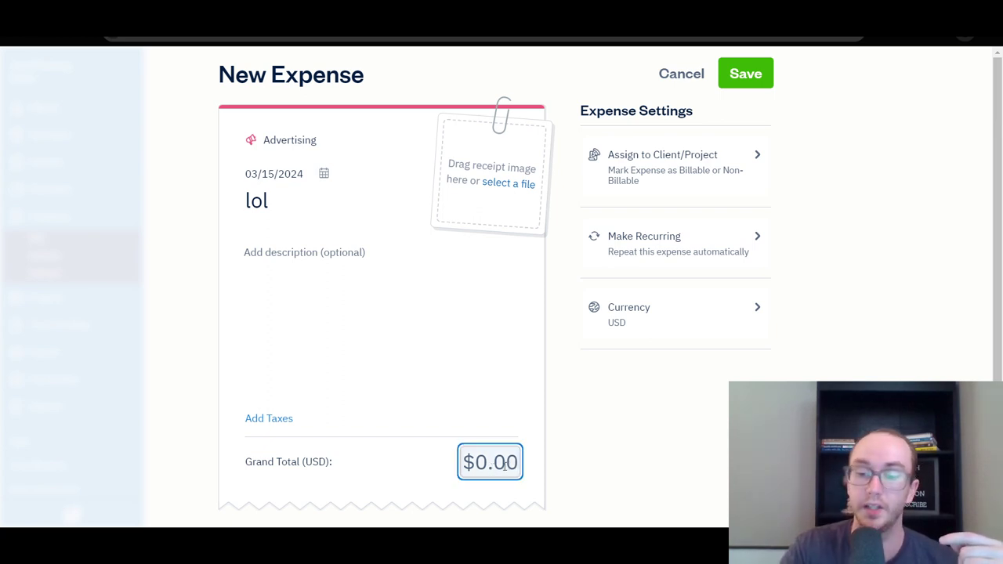
{"action": "type", "text": "200"}
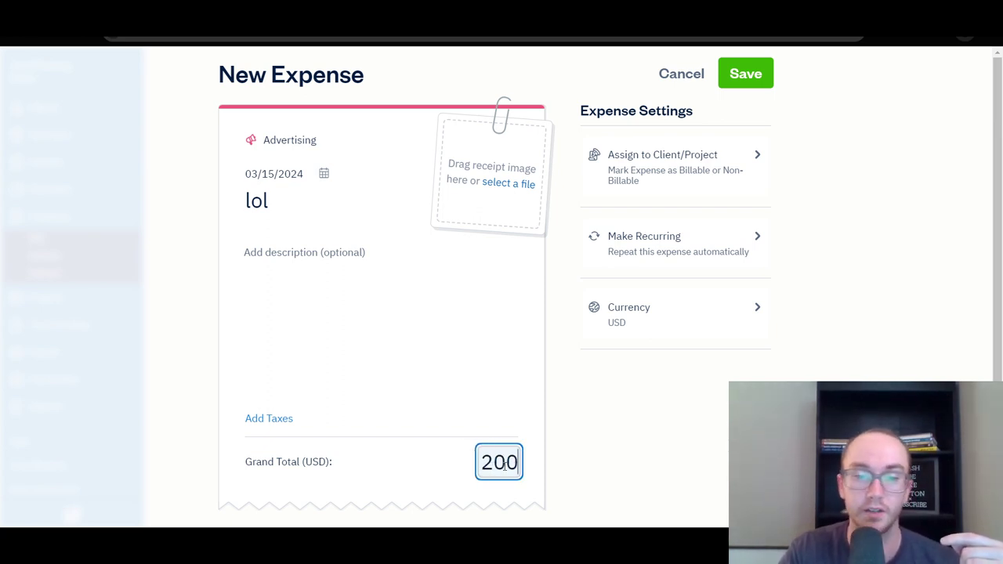
{"action": "left_click", "coordinate": [499, 416]}
Keep the date at March 15, leave it non-recurring, and save the expense.
{"action": "scroll", "coordinate": [562, 410], "scroll_direction": "down", "scroll_amount": 1}
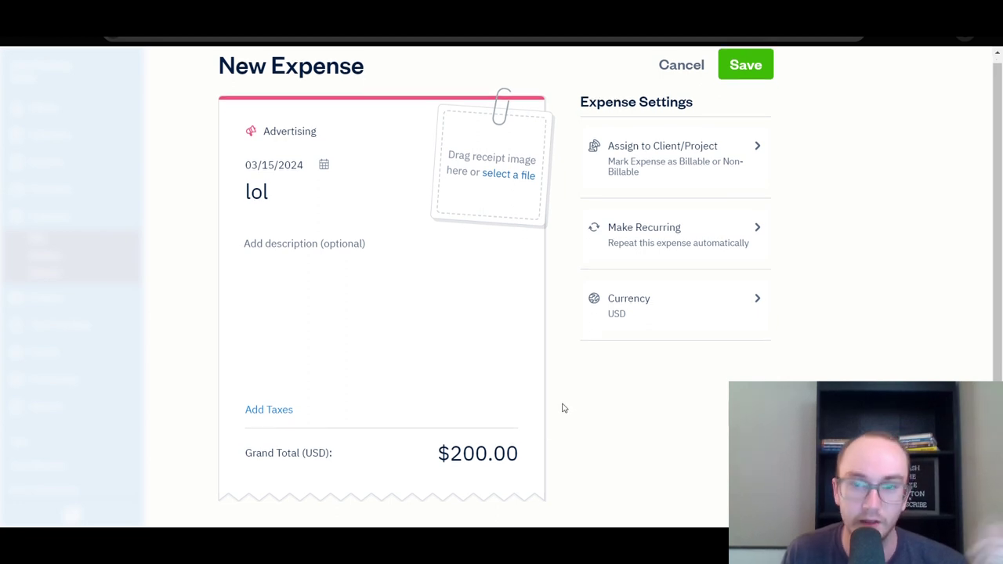
{"action": "scroll", "coordinate": [480, 424], "scroll_direction": "up", "scroll_amount": 1}
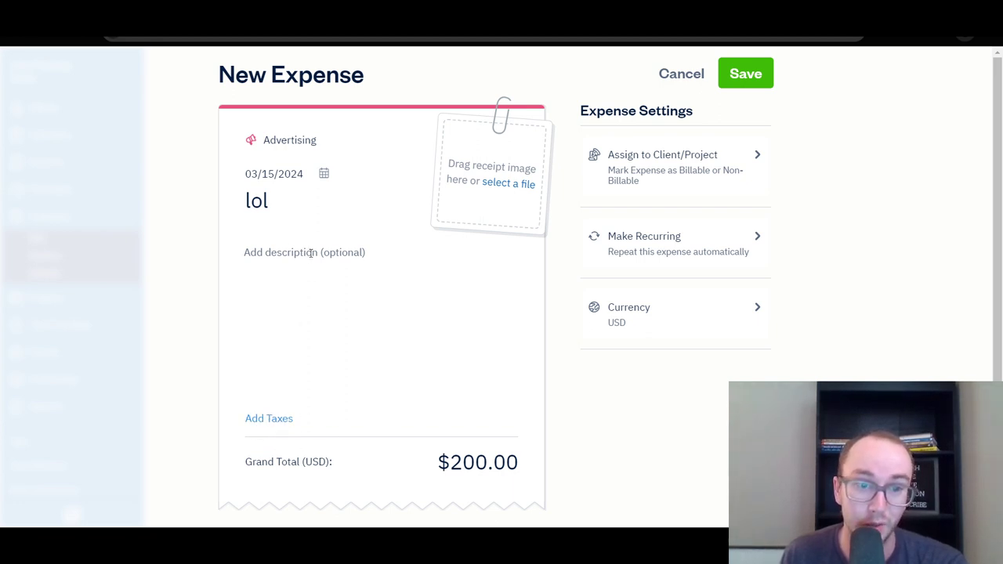
{"action": "left_click", "coordinate": [325, 178]}
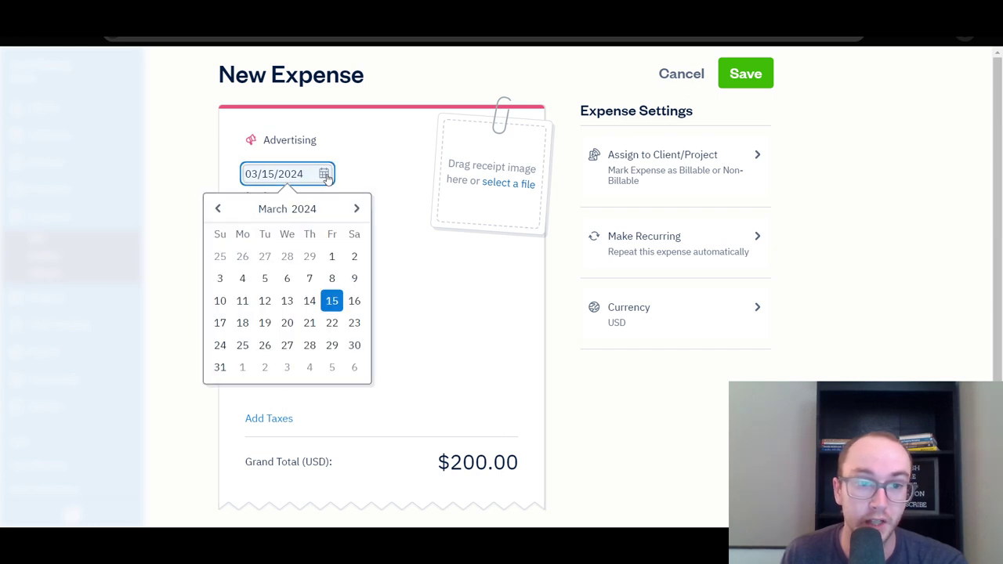
{"action": "left_click", "coordinate": [332, 299]}
{"action": "left_click", "coordinate": [352, 188]}
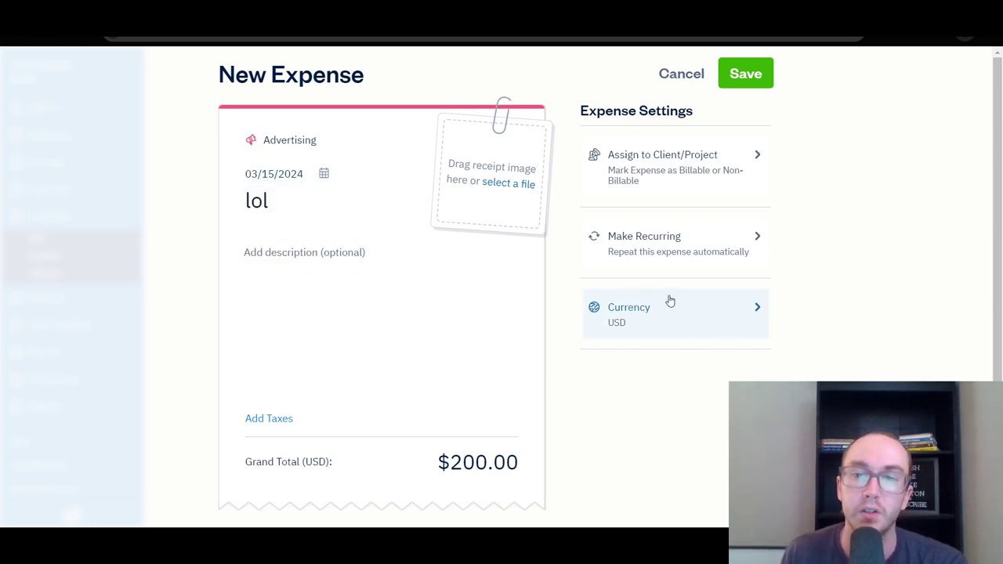
{"action": "left_click", "coordinate": [756, 235]}
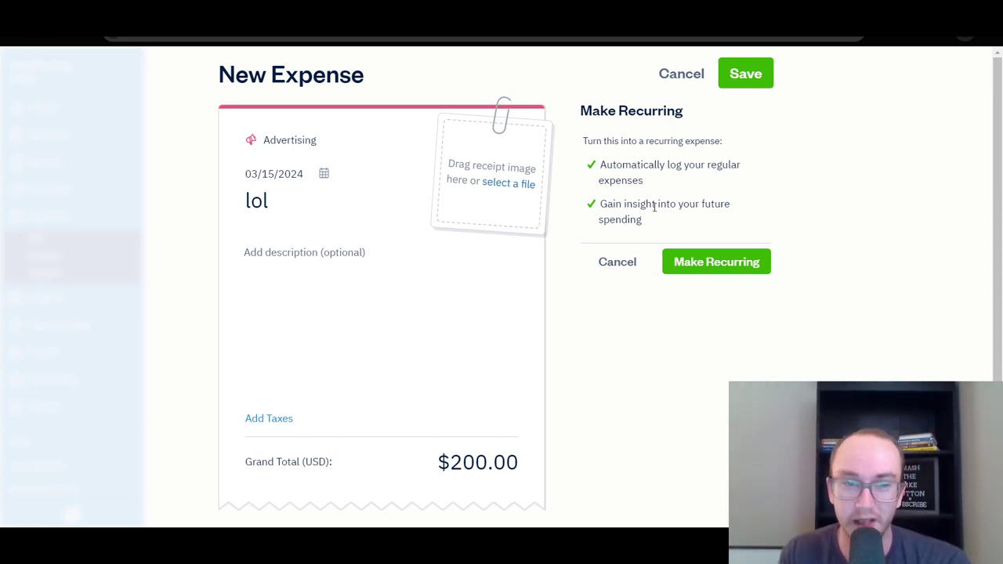
{"action": "left_click", "coordinate": [625, 262]}
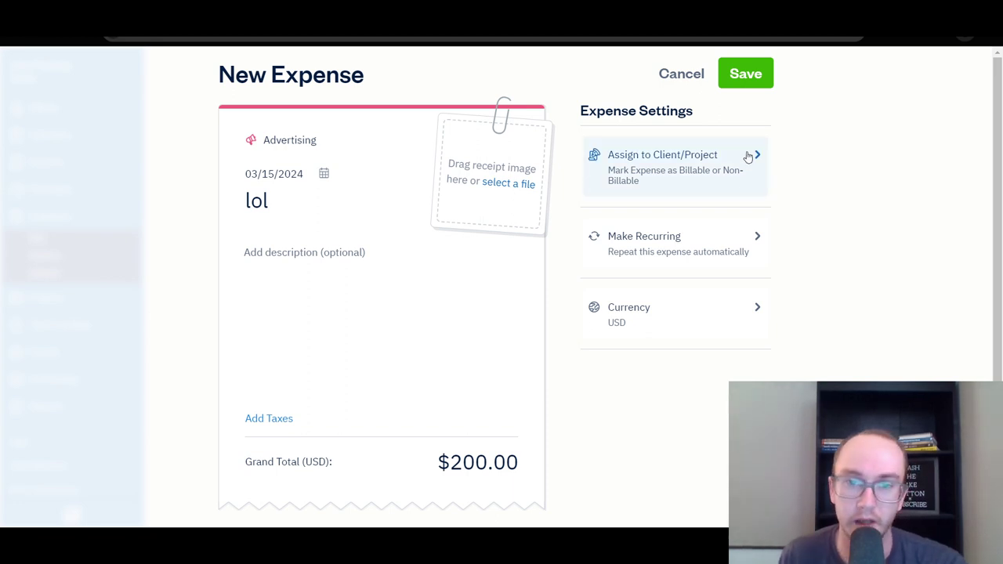
{"action": "left_click", "coordinate": [751, 59]}
Review the $200 lol Advertising expense in the Expenses lists and open the inline new expense form.
{"action": "scroll", "coordinate": [588, 318], "scroll_direction": "down", "scroll_amount": 2}
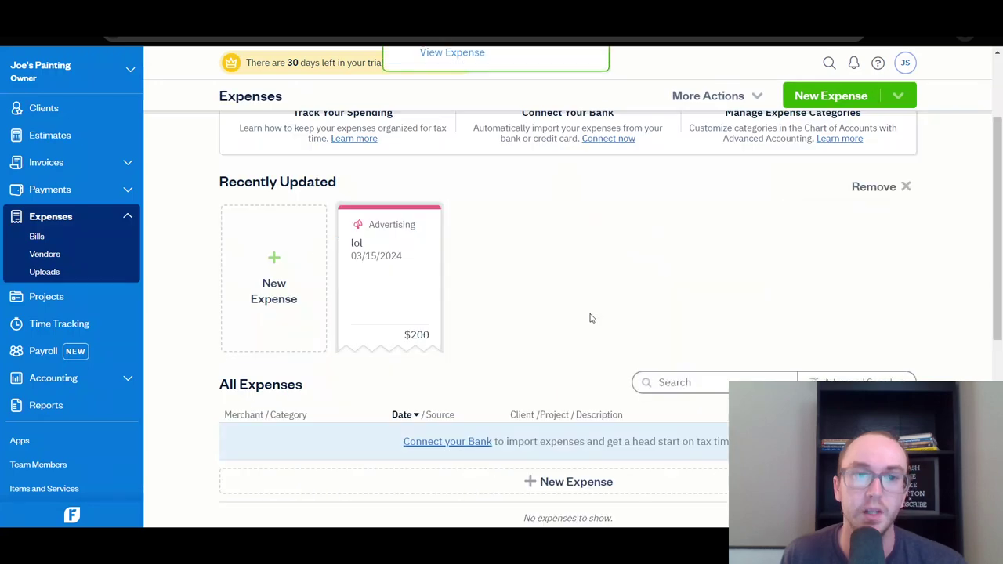
{"action": "scroll", "coordinate": [533, 308], "scroll_direction": "down", "scroll_amount": 3}
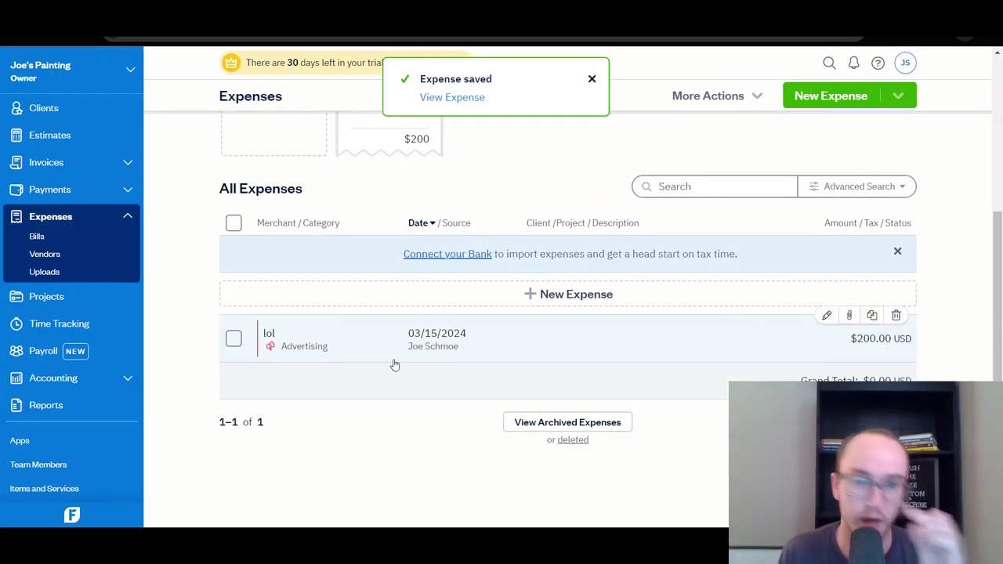
{"action": "scroll", "coordinate": [193, 352], "scroll_direction": "up", "scroll_amount": 3}
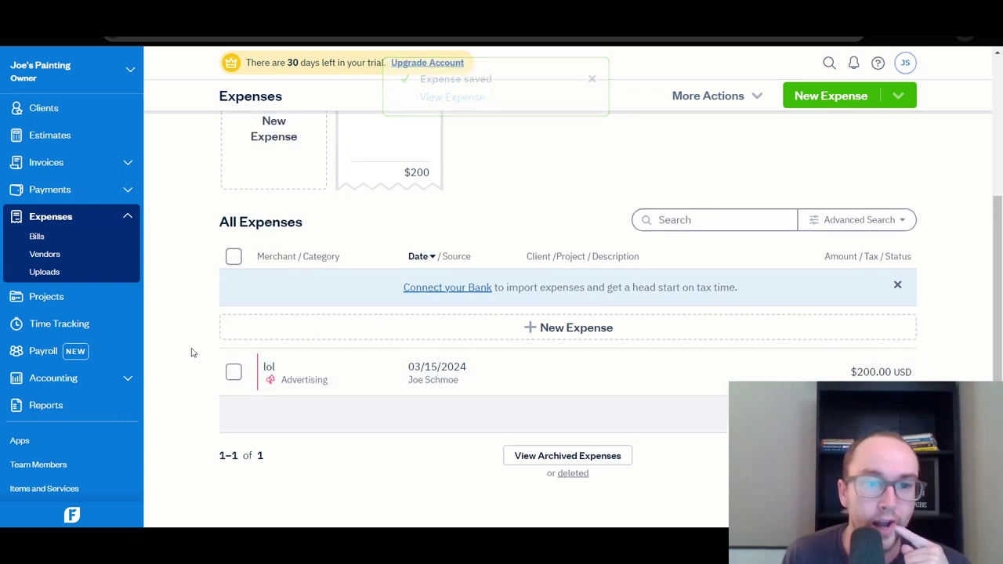
{"action": "scroll", "coordinate": [192, 352], "scroll_direction": "down", "scroll_amount": 1}
{"action": "scroll", "coordinate": [197, 360], "scroll_direction": "up", "scroll_amount": 3}
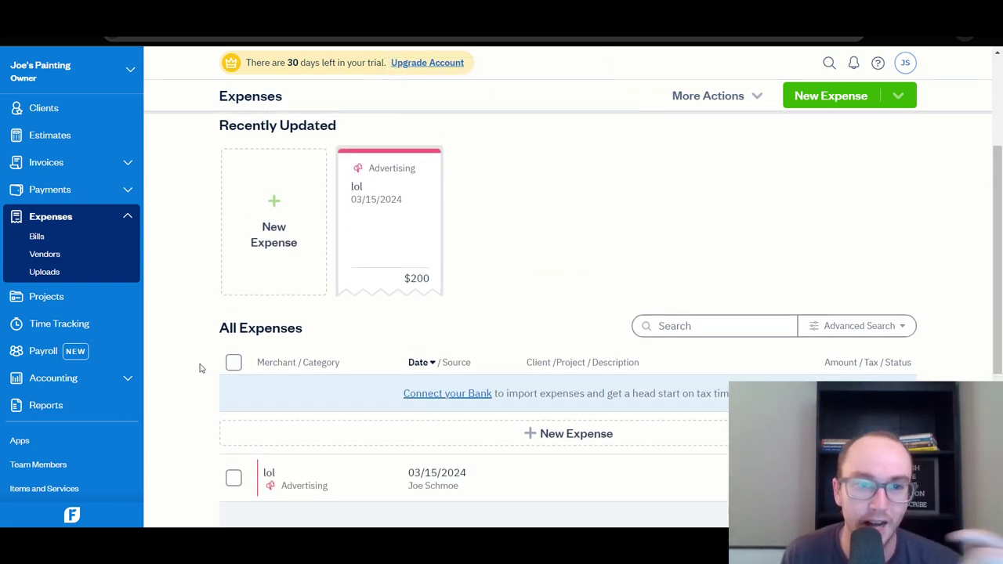
{"action": "scroll", "coordinate": [495, 420], "scroll_direction": "down", "scroll_amount": 2}
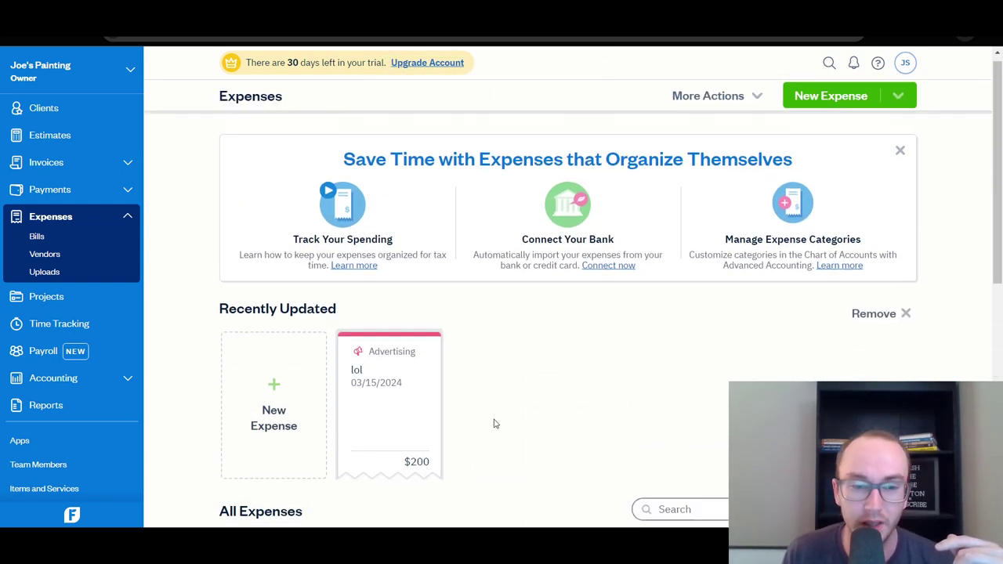
{"action": "scroll", "coordinate": [505, 436], "scroll_direction": "down", "scroll_amount": 4}
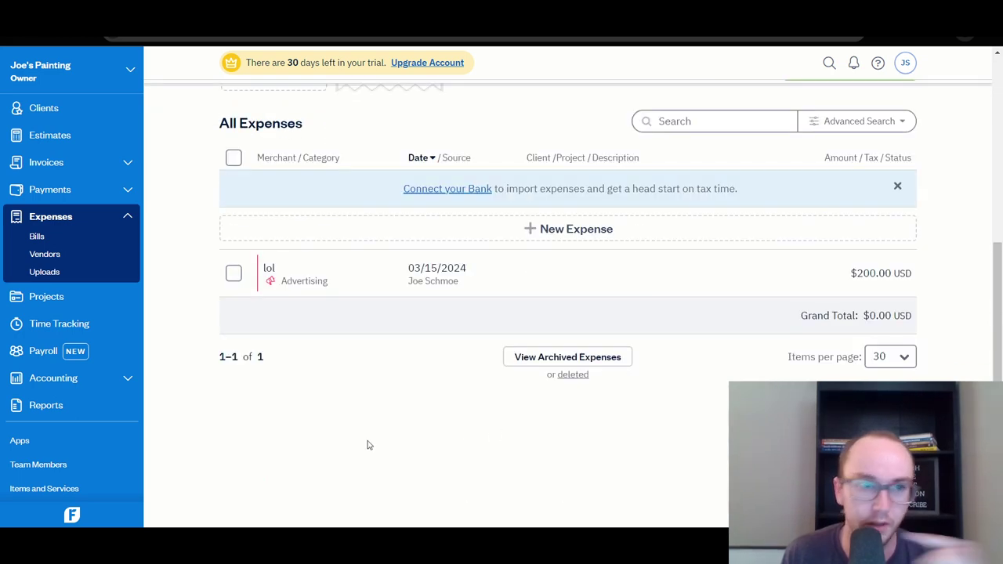
{"action": "scroll", "coordinate": [367, 445], "scroll_direction": "up", "scroll_amount": 5}
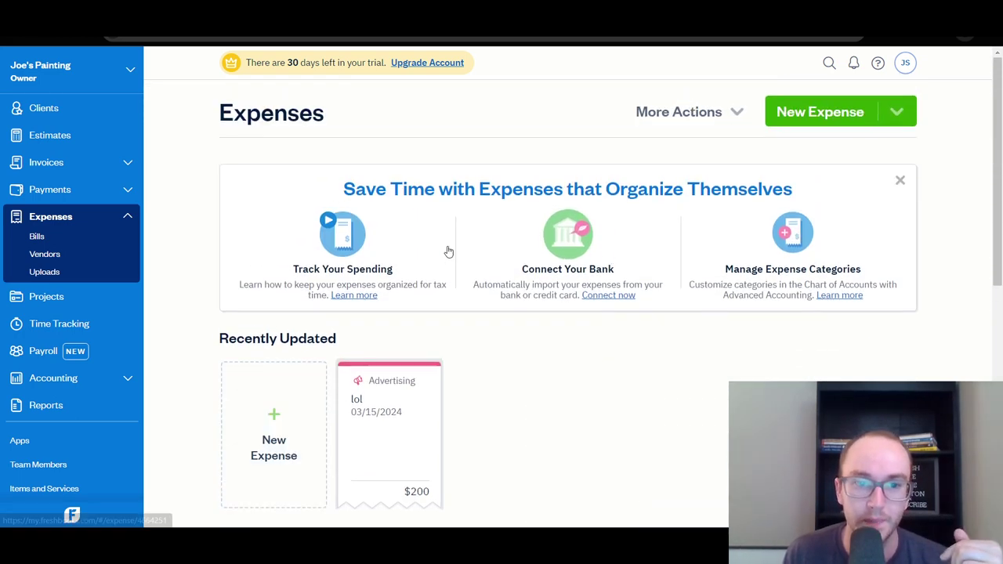
{"action": "scroll", "coordinate": [788, 278], "scroll_direction": "down", "scroll_amount": 5}
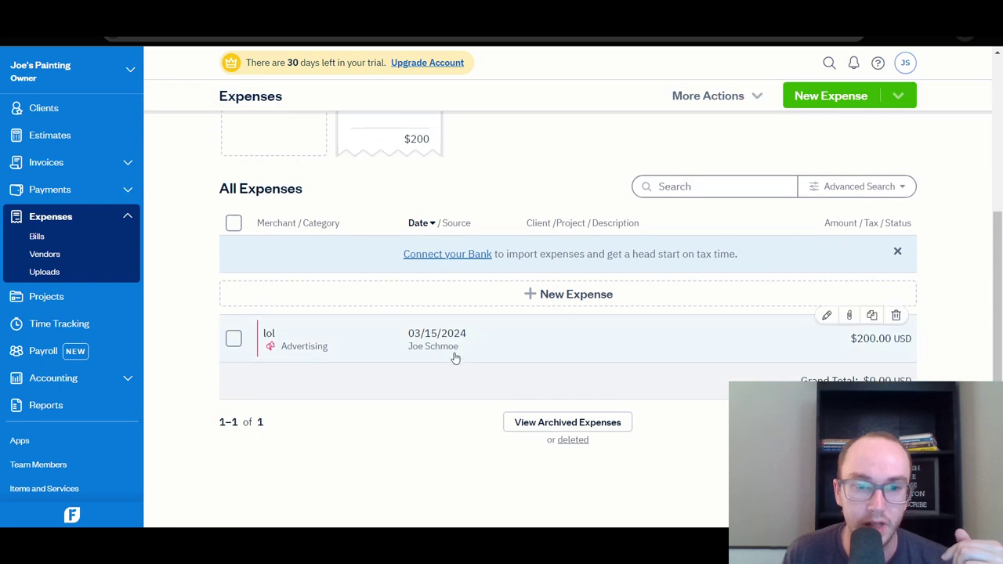
{"action": "left_click", "coordinate": [580, 296]}
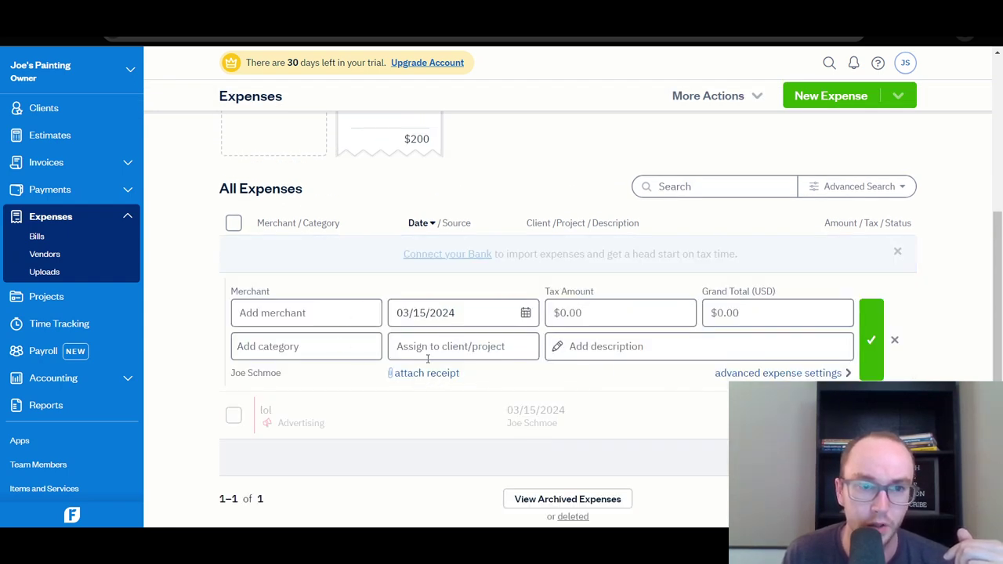
{"action": "scroll", "coordinate": [428, 359], "scroll_direction": "up", "scroll_amount": 3}
{"action": "scroll", "coordinate": [306, 217], "scroll_direction": "down", "scroll_amount": 1}
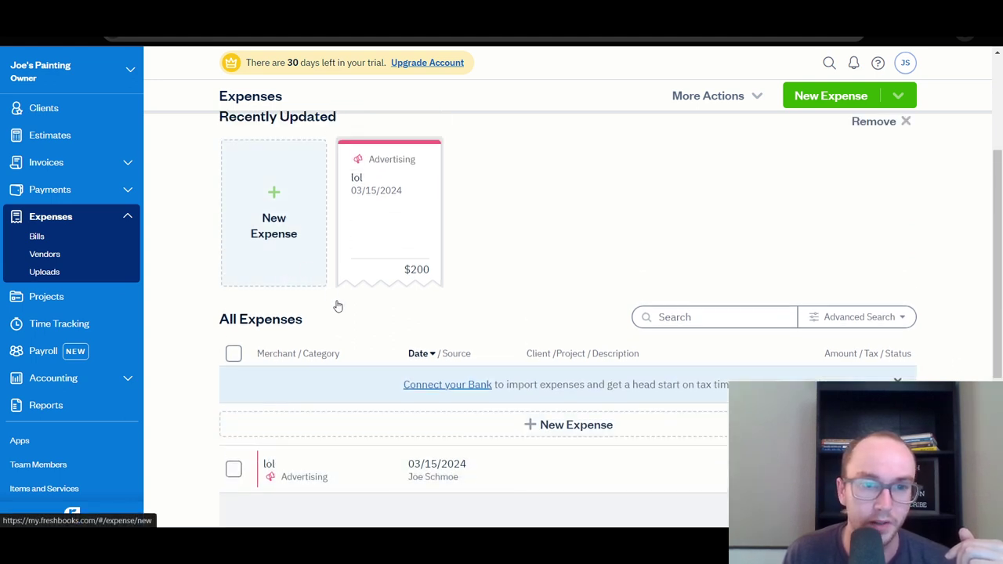
Open the full expense editor and create 'pizza' as the new merchant.
{"action": "left_click", "coordinate": [337, 303]}
{"action": "left_click", "coordinate": [352, 198]}
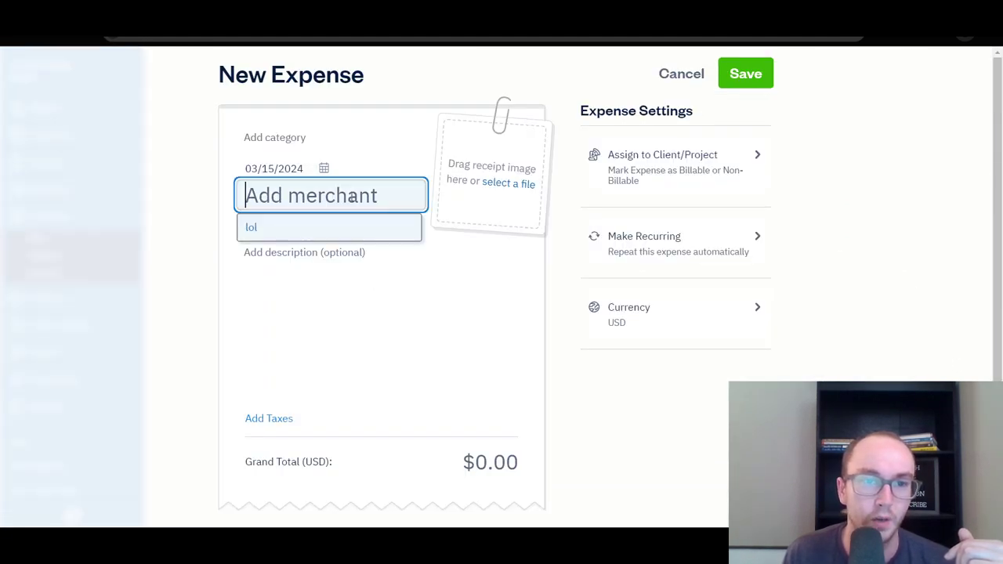
{"action": "left_click", "coordinate": [289, 225]}
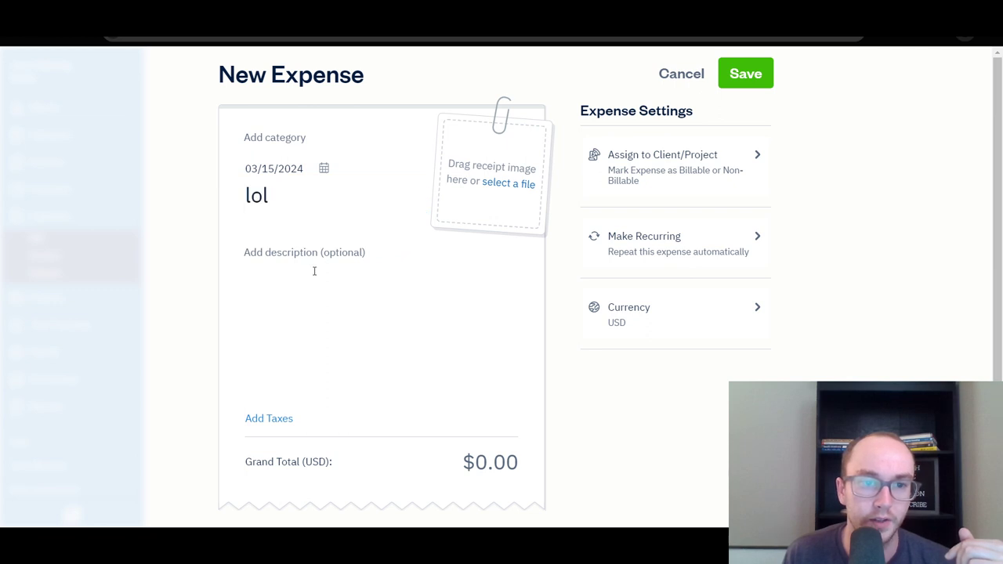
{"action": "left_click", "coordinate": [269, 200]}
{"action": "left_click_drag", "start_coordinate": [269, 200], "coordinate": [246, 196]}
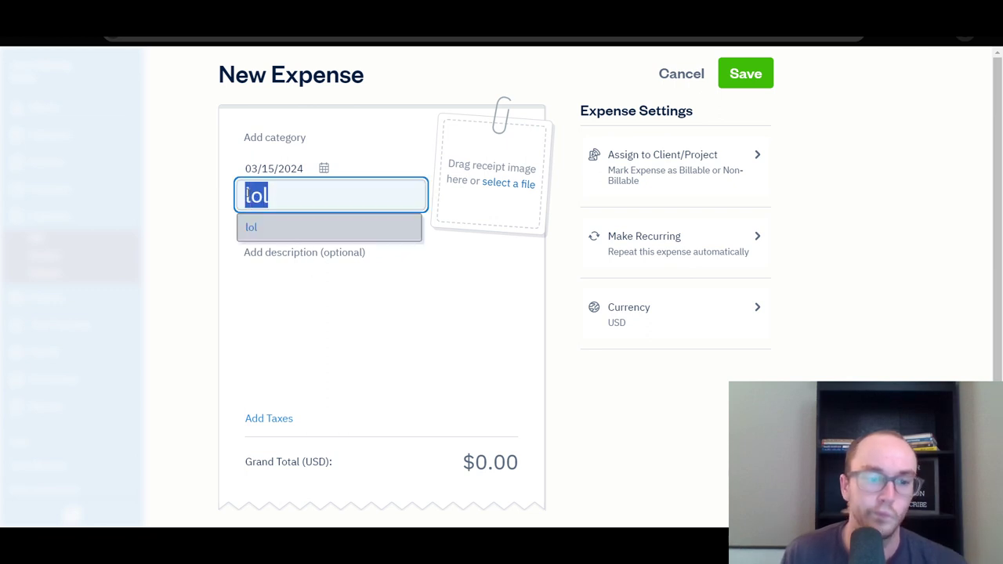
{"action": "type", "text": "bi"}
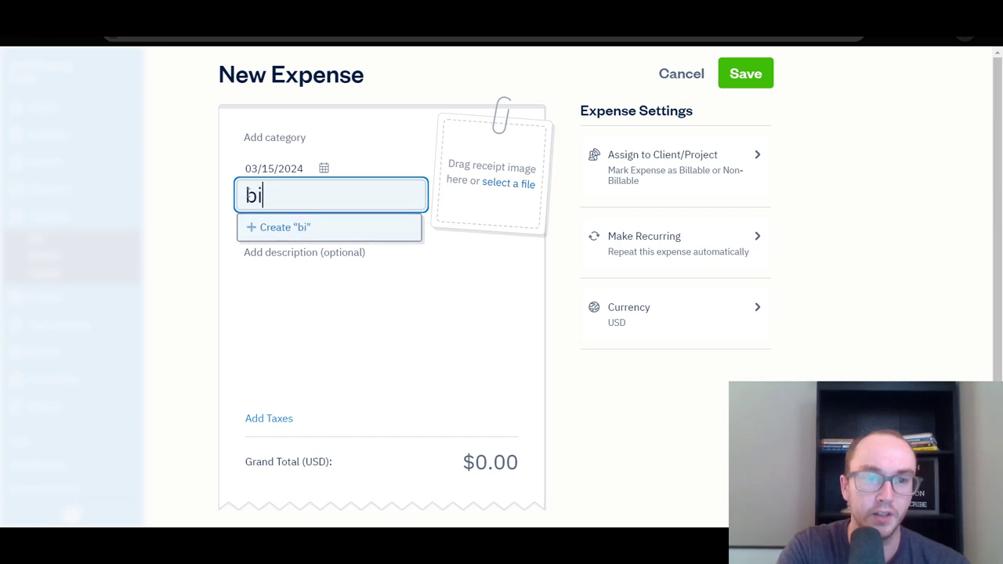
{"action": "type", "text": "lls pizza"}
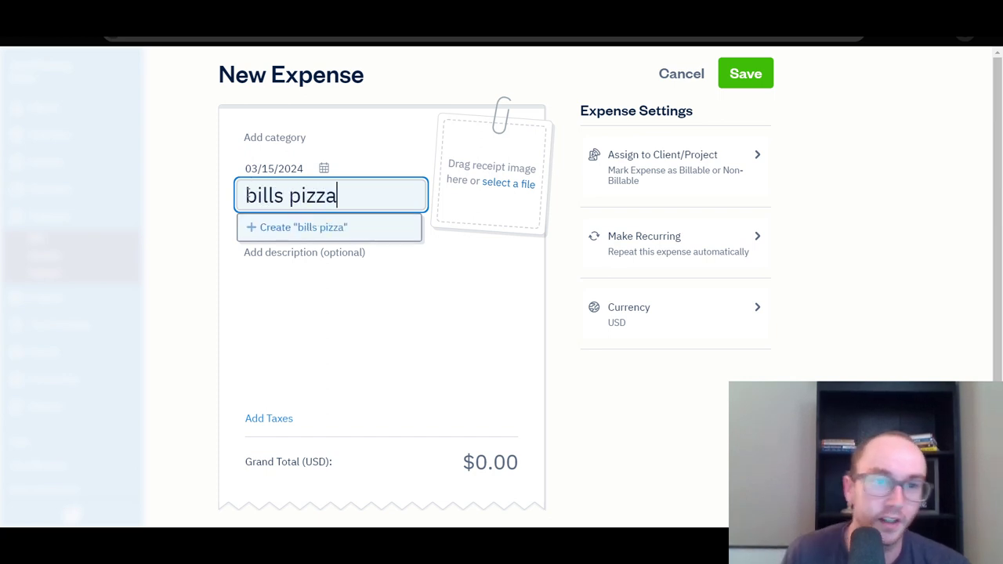
{"action": "left_click", "coordinate": [431, 251]}
{"action": "left_click", "coordinate": [310, 201]}
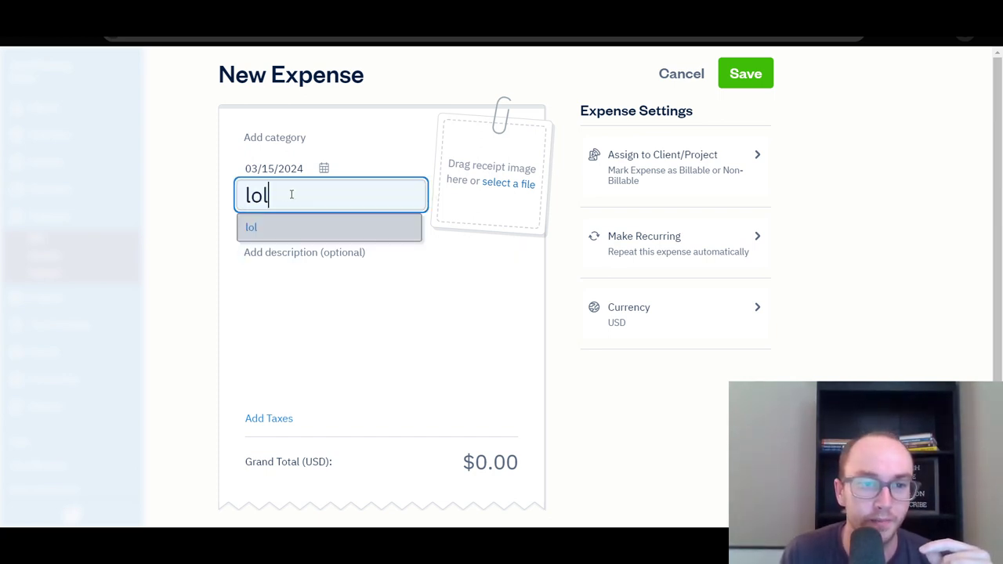
{"action": "left_click_drag", "start_coordinate": [289, 195], "coordinate": [248, 194]}
{"action": "type", "text": "pizza"}
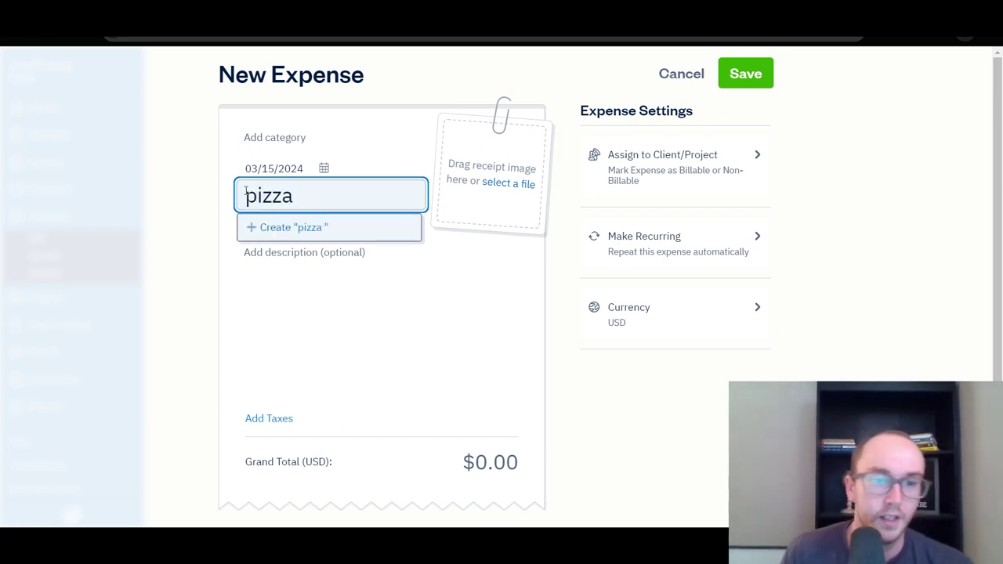
{"action": "left_click", "coordinate": [279, 227]}
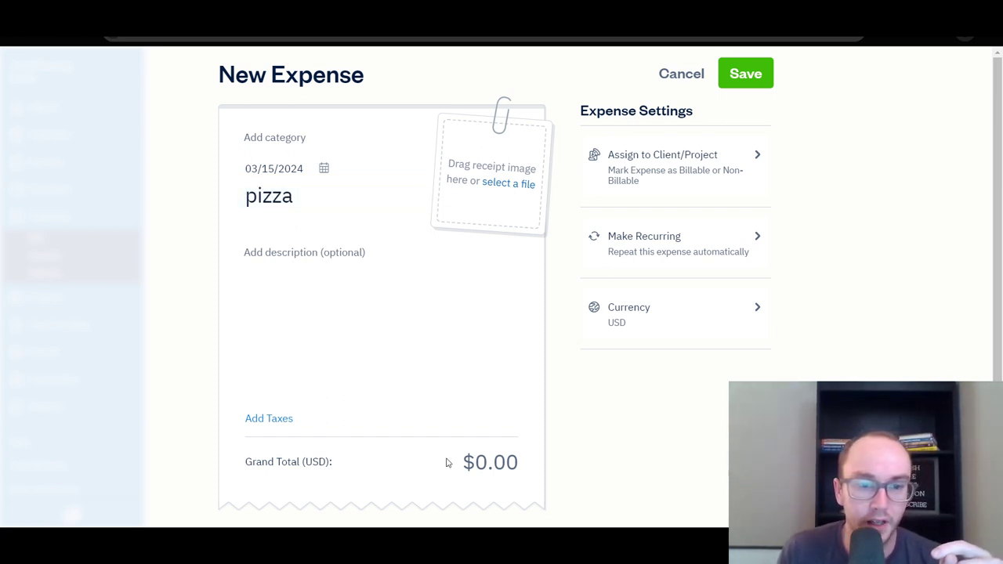
Set the category to Restaurants/Dining and the total to $50, then save.
{"action": "left_click", "coordinate": [503, 462]}
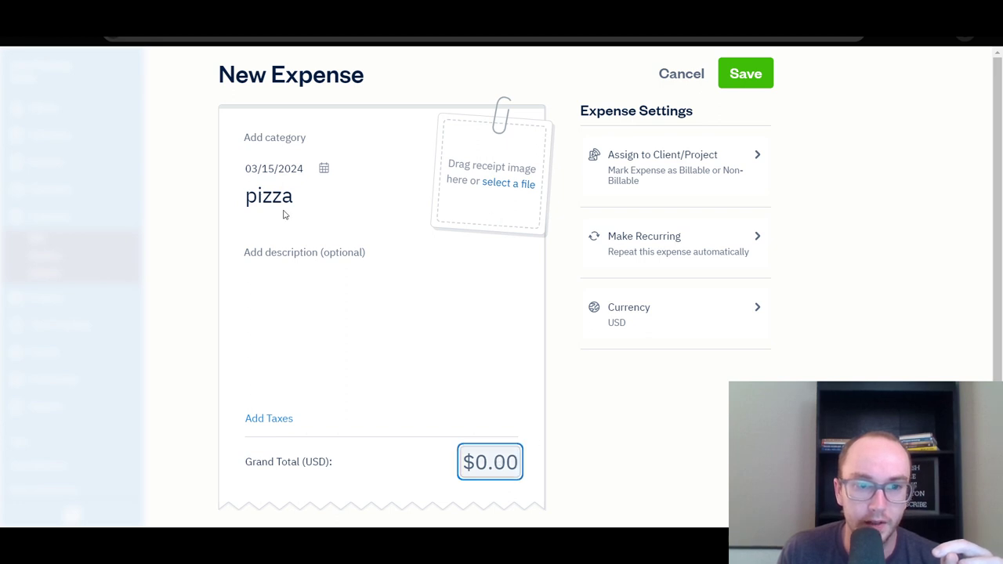
{"action": "left_click", "coordinate": [279, 138]}
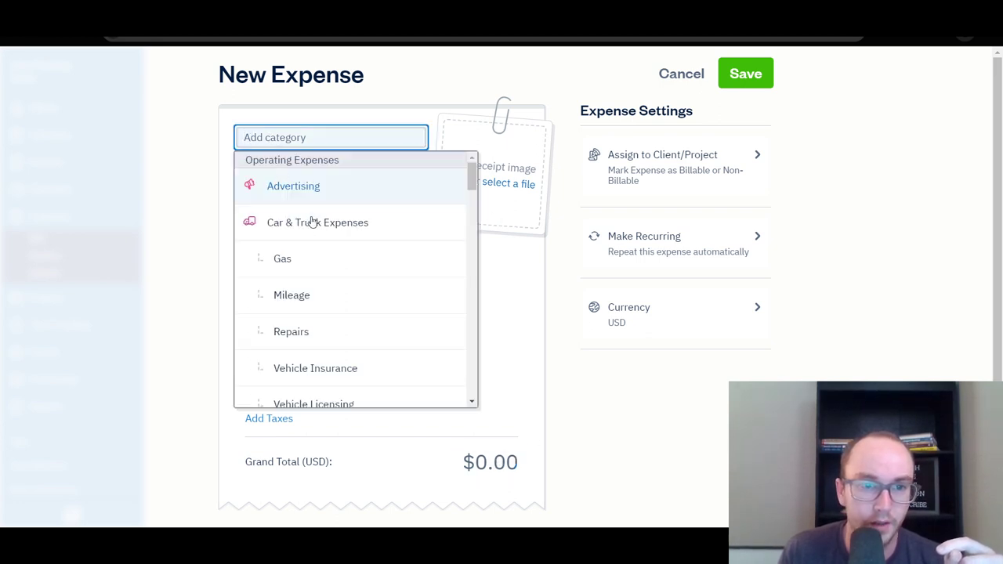
{"action": "scroll", "coordinate": [332, 303], "scroll_direction": "down", "scroll_amount": 5}
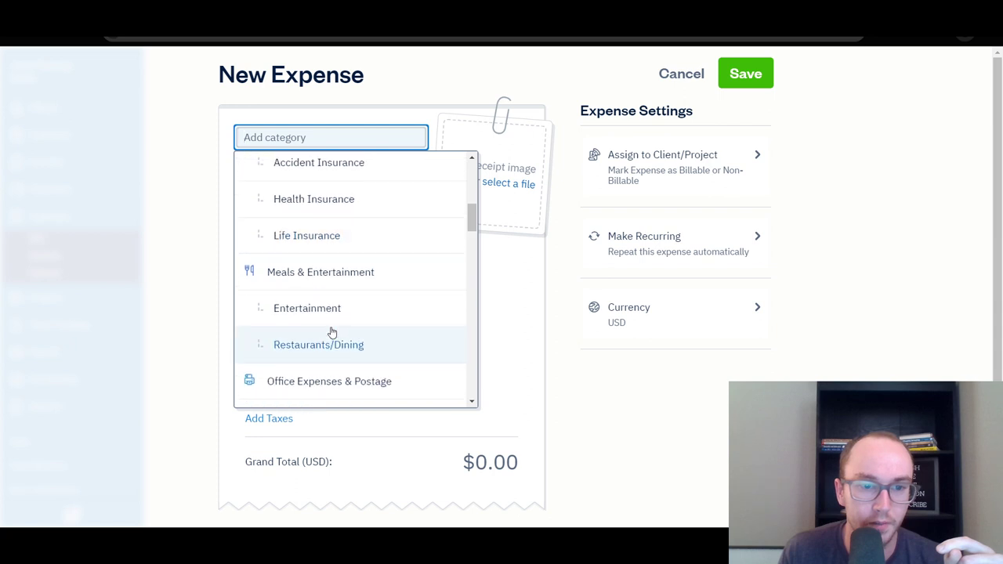
{"action": "scroll", "coordinate": [332, 337], "scroll_direction": "up", "scroll_amount": 1}
{"action": "left_click", "coordinate": [336, 404]}
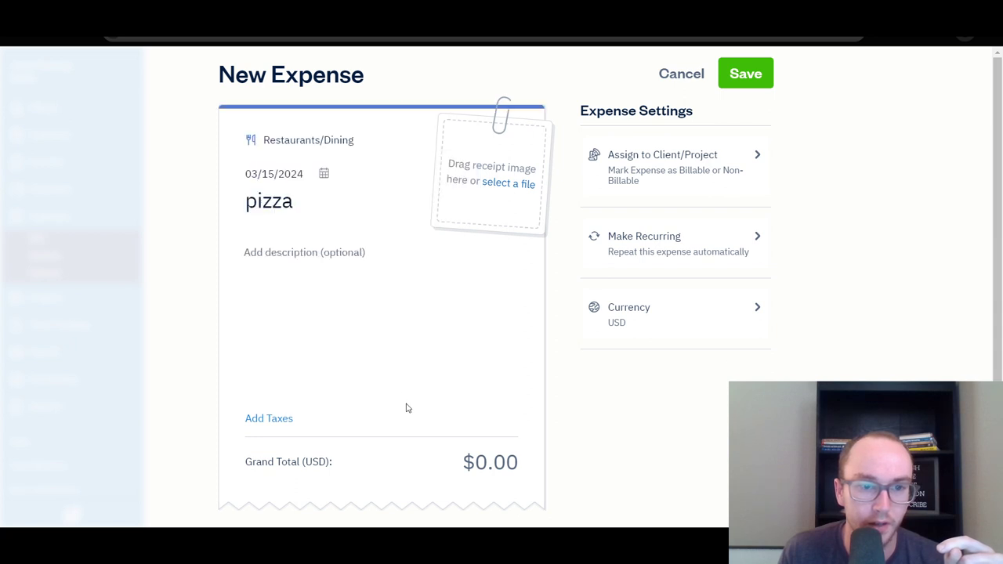
{"action": "left_click", "coordinate": [501, 464]}
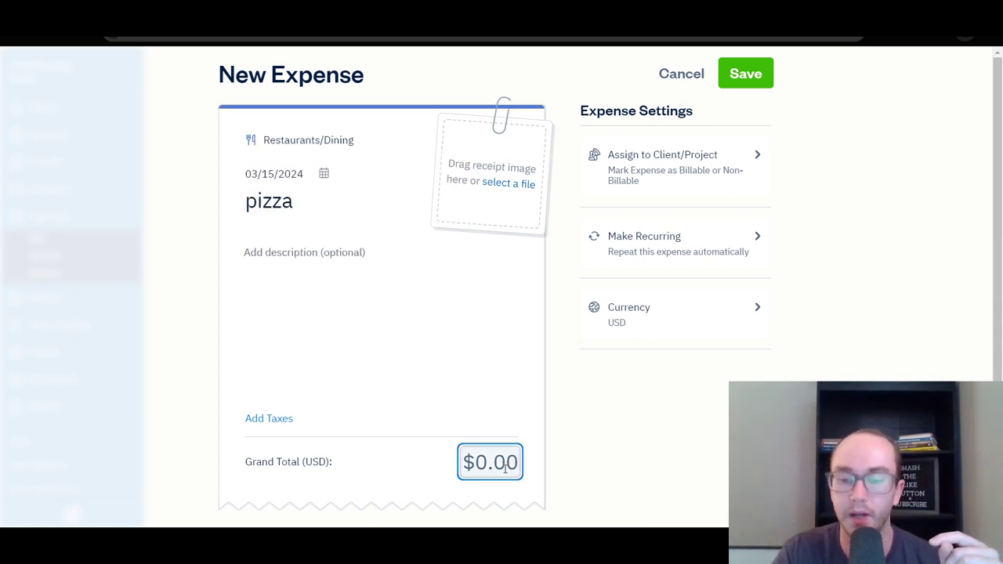
{"action": "type", "text": "50"}
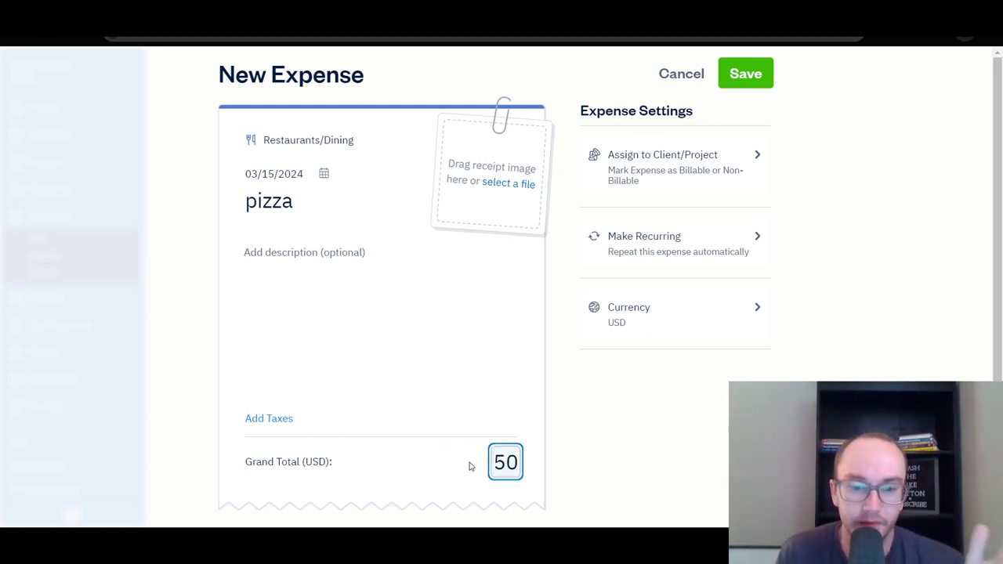
{"action": "left_click", "coordinate": [470, 466]}
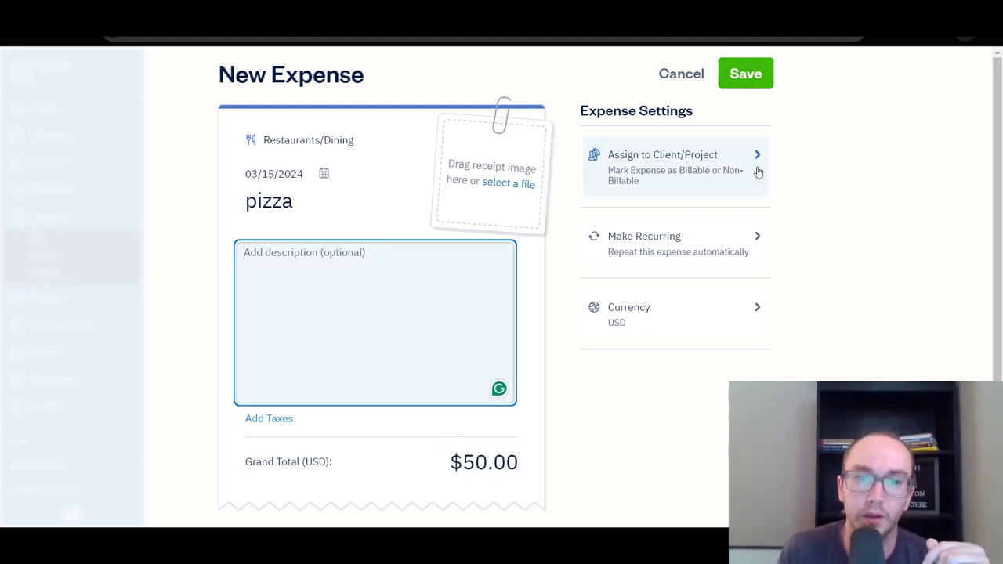
{"action": "left_click", "coordinate": [703, 423]}
{"action": "left_click", "coordinate": [745, 74]}
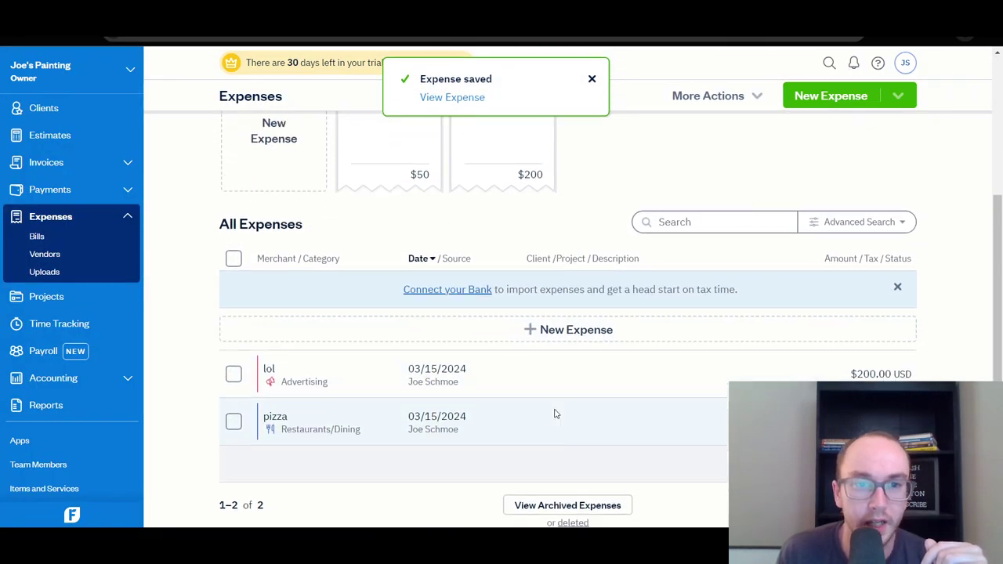
Scroll the All Expenses list to review the lol and pizza entries dated 03/15/2024.
{"action": "scroll", "coordinate": [530, 358], "scroll_direction": "down", "scroll_amount": 3}
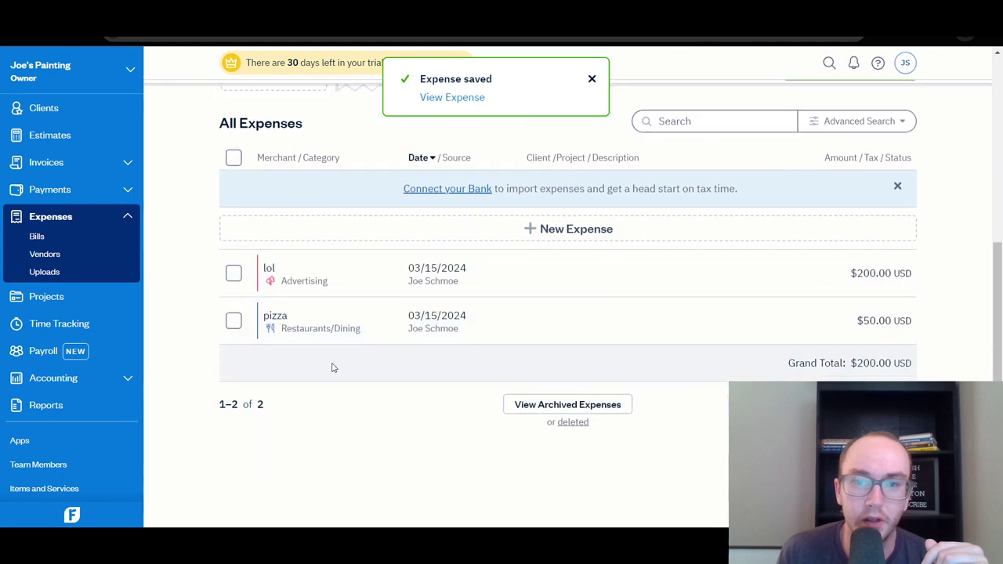
{"action": "scroll", "coordinate": [392, 358], "scroll_direction": "up", "scroll_amount": 1}
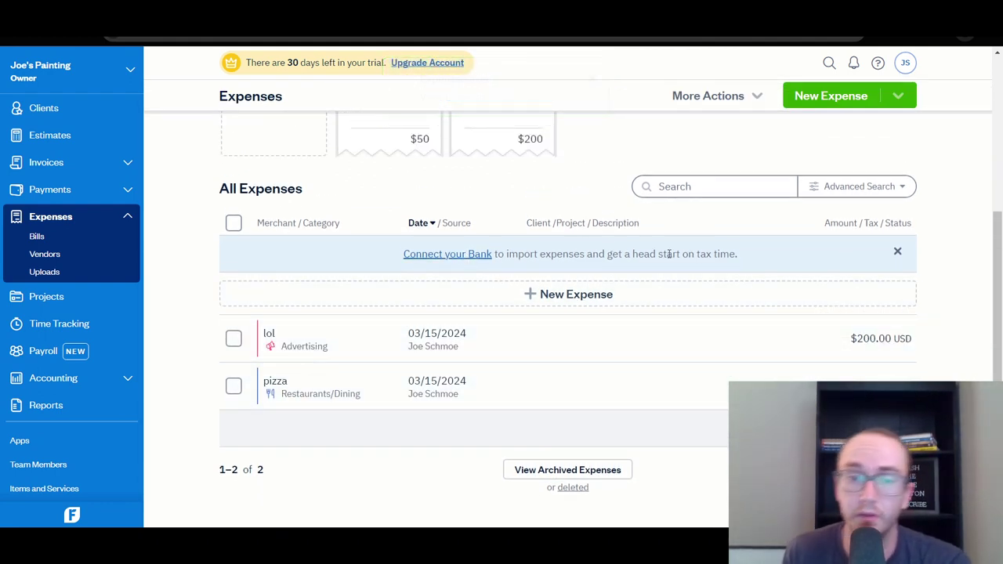
{"action": "scroll", "coordinate": [271, 343], "scroll_direction": "up", "scroll_amount": 3}
{"action": "scroll", "coordinate": [273, 347], "scroll_direction": "down", "scroll_amount": 2}
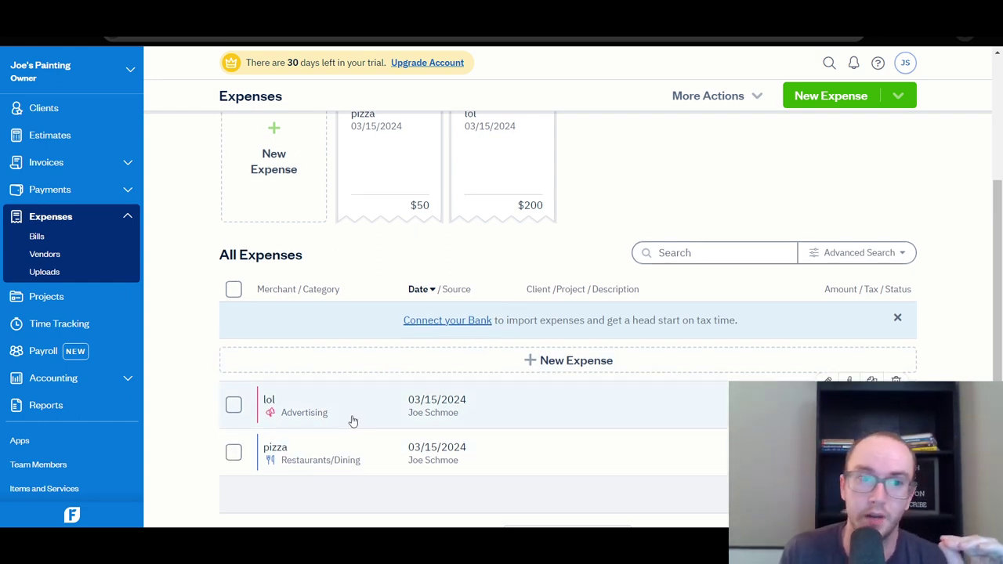
{"action": "scroll", "coordinate": [352, 418], "scroll_direction": "up", "scroll_amount": 2}
Create a new expense: total 300, category Office Expenses & Postage, merchant office depot, then save.
{"action": "left_click", "coordinate": [344, 267]}
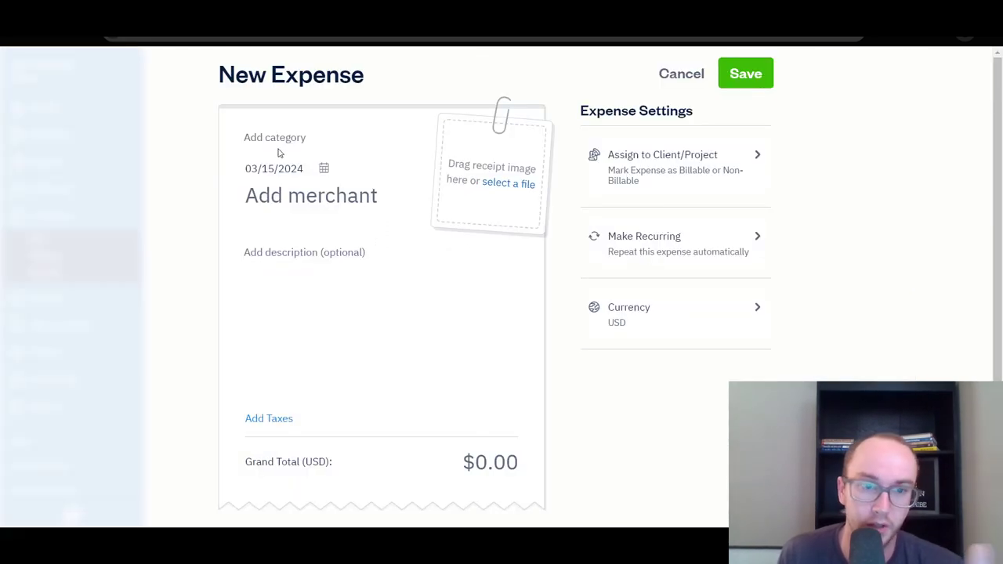
{"action": "left_click", "coordinate": [490, 463]}
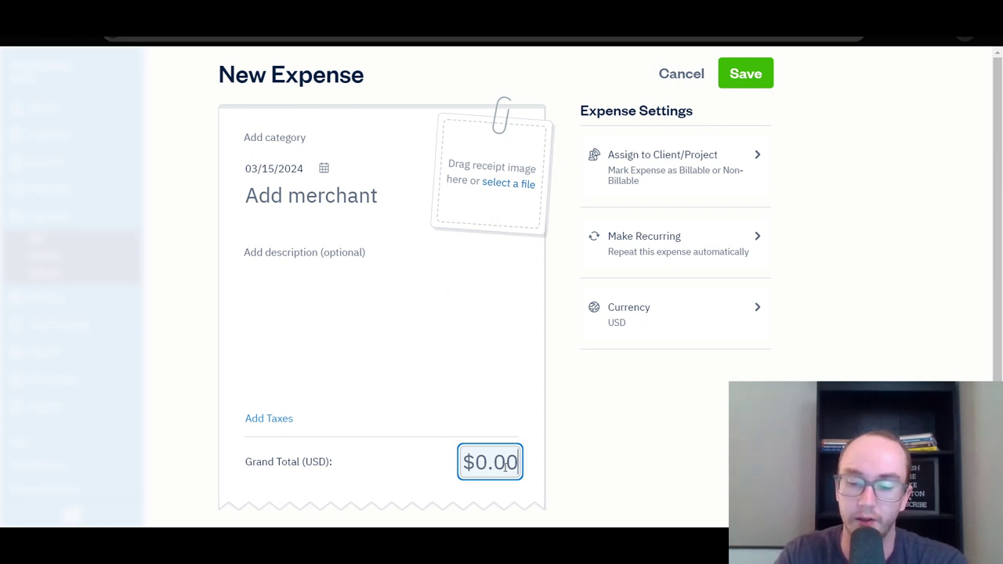
{"action": "type", "text": "300"}
{"action": "left_click", "coordinate": [425, 412]}
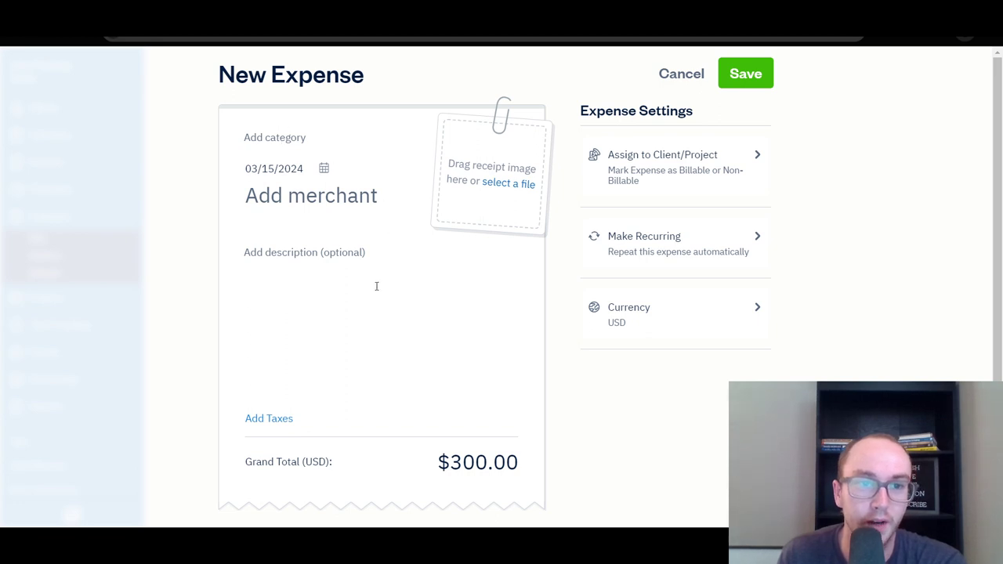
{"action": "left_click", "coordinate": [299, 140]}
{"action": "left_click_drag", "start_coordinate": [472, 174], "coordinate": [475, 237]}
{"action": "left_click", "coordinate": [345, 243]}
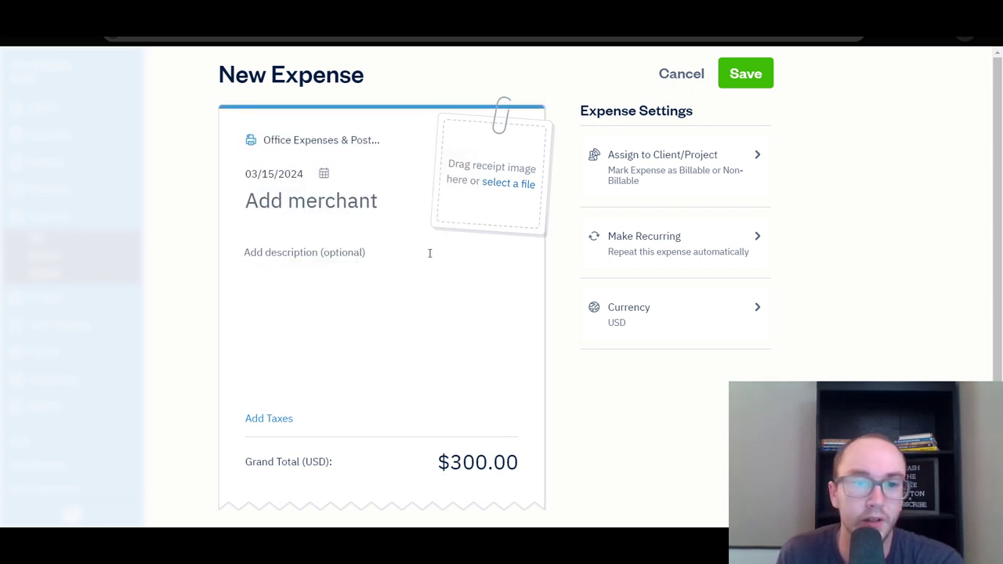
{"action": "left_click", "coordinate": [321, 202]}
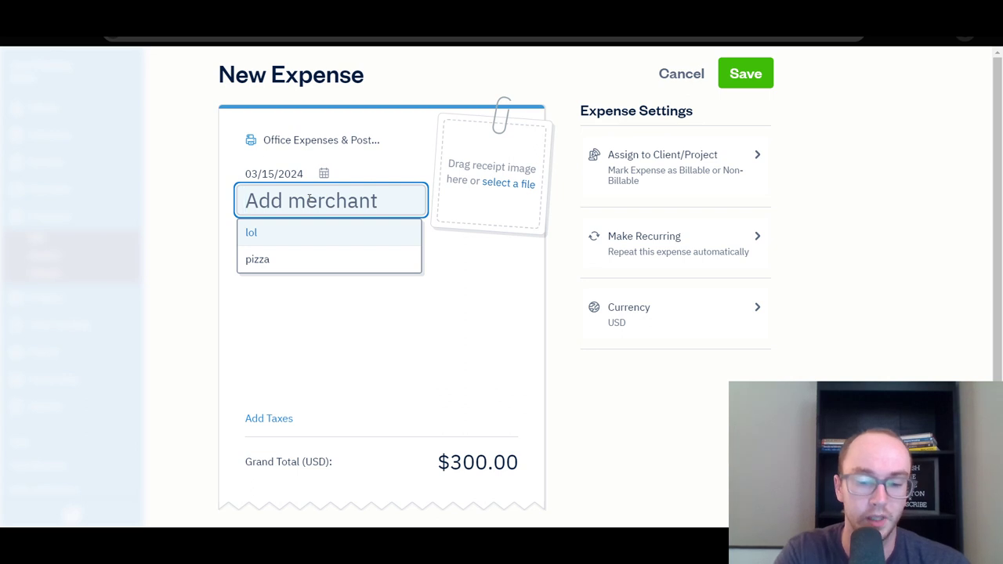
{"action": "type", "text": "office depot"}
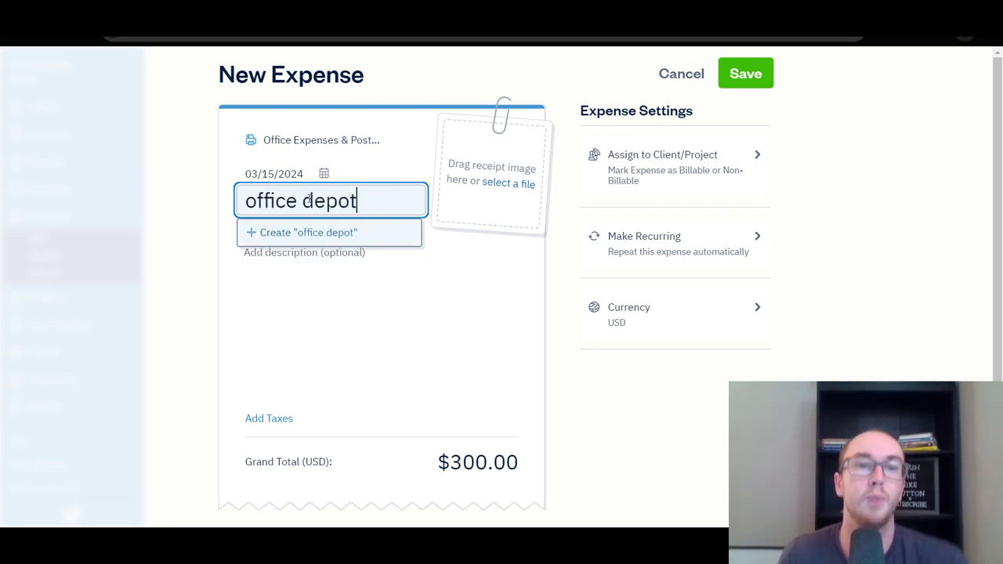
{"action": "left_click", "coordinate": [354, 235]}
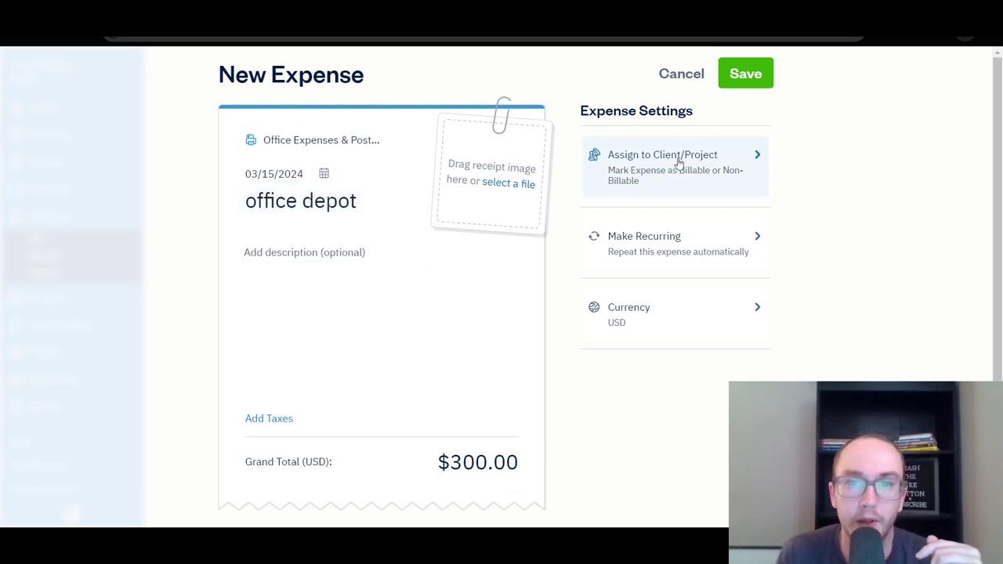
{"action": "left_click", "coordinate": [744, 74]}
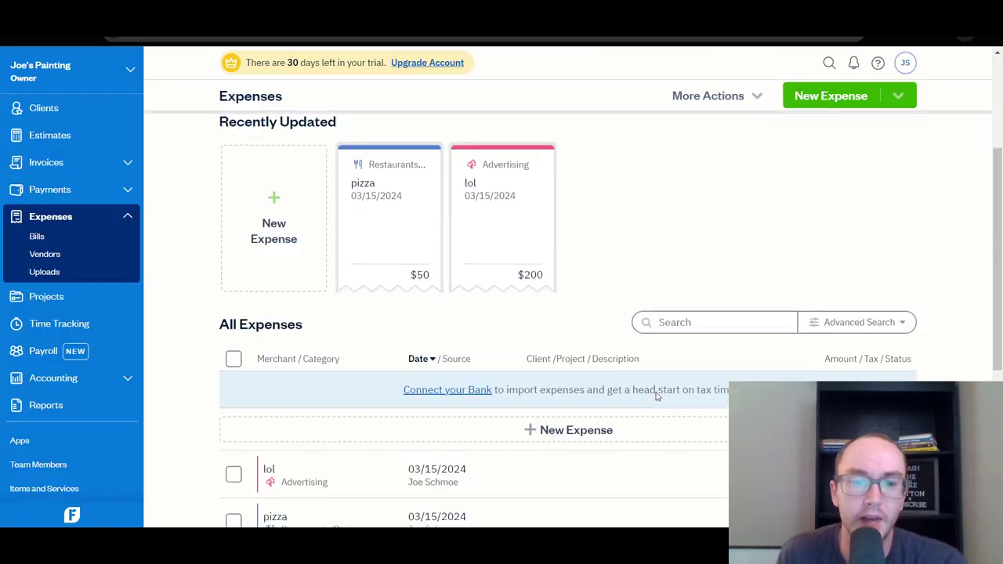
Scroll the Expenses page to check the office depot, pizza and lol rows.
{"action": "scroll", "coordinate": [439, 421], "scroll_direction": "down", "scroll_amount": 2}
{"action": "scroll", "coordinate": [423, 431], "scroll_direction": "up", "scroll_amount": 2}
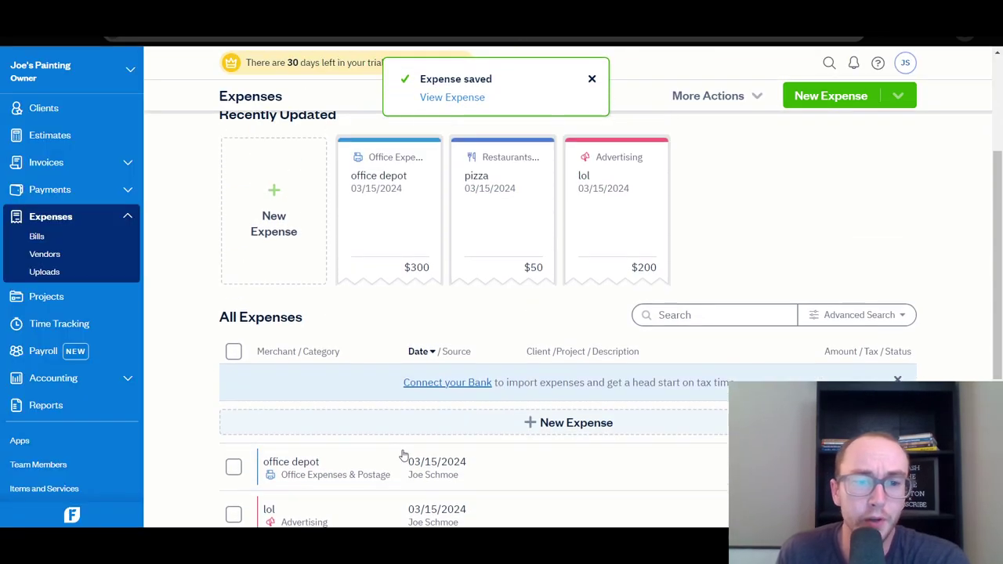
{"action": "scroll", "coordinate": [353, 343], "scroll_direction": "up", "scroll_amount": 2}
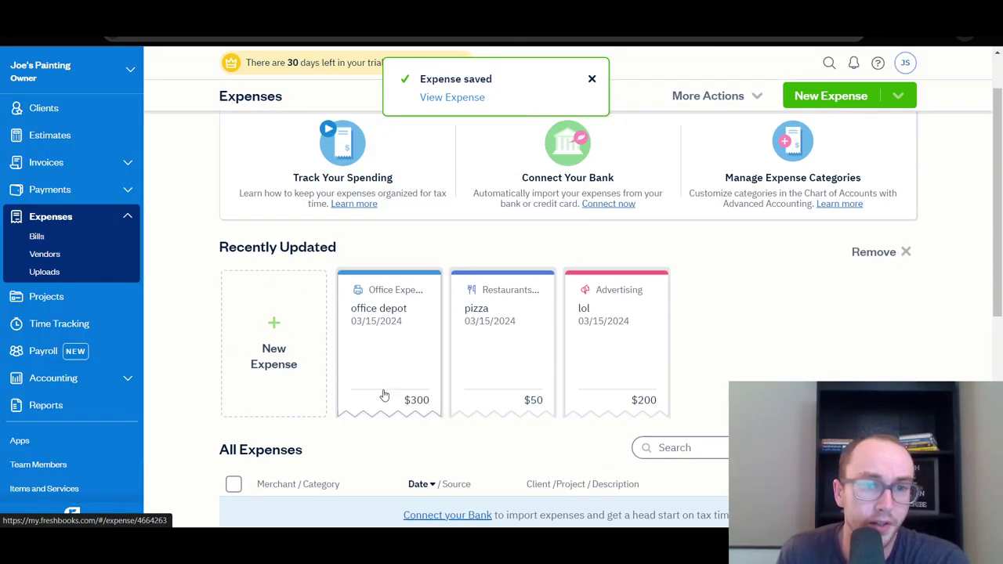
{"action": "scroll", "coordinate": [425, 326], "scroll_direction": "up", "scroll_amount": 2}
{"action": "scroll", "coordinate": [434, 353], "scroll_direction": "down", "scroll_amount": 4}
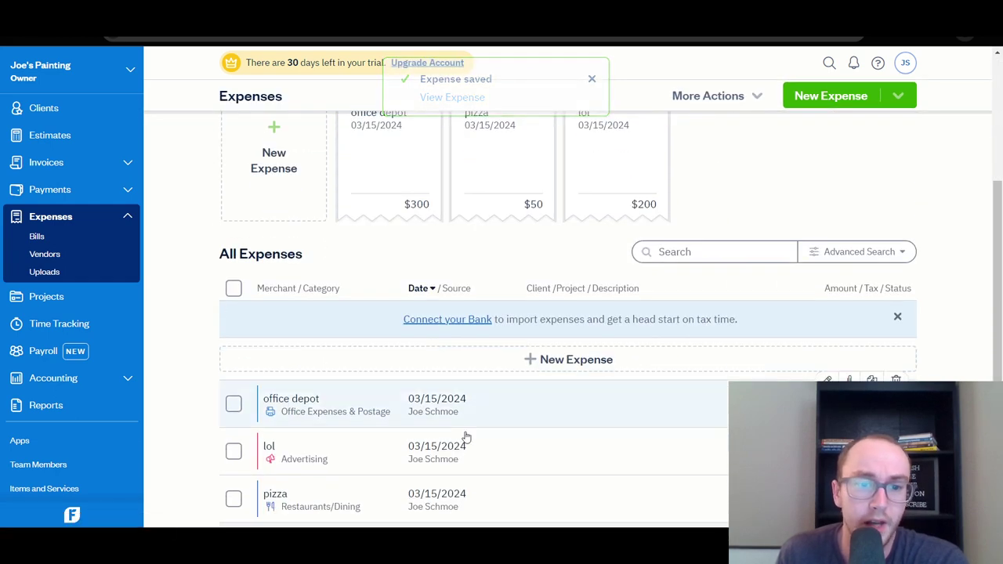
{"action": "scroll", "coordinate": [465, 437], "scroll_direction": "down", "scroll_amount": 3}
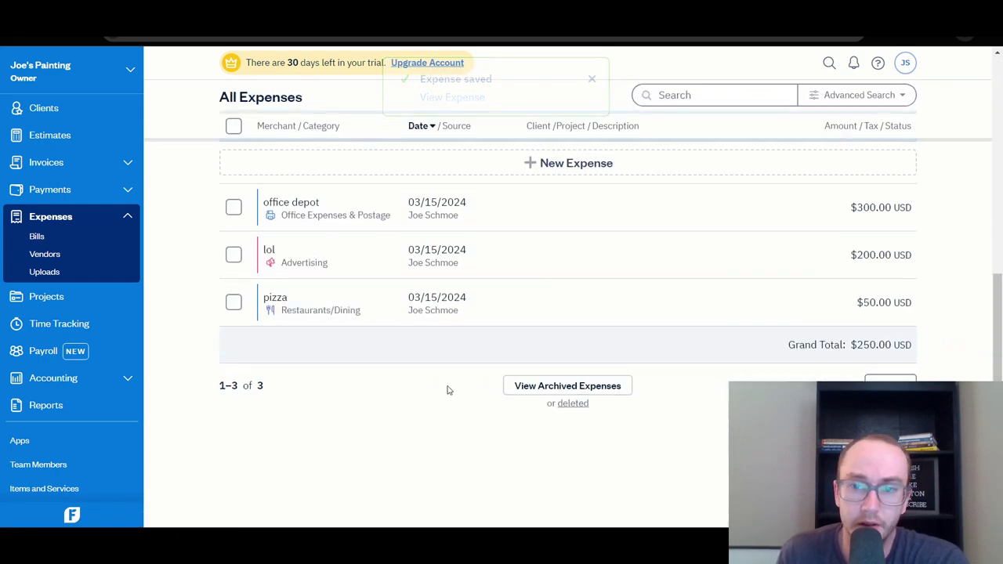
Open Profit and Loss from Accounting Reports, showing $3,000 sales and $550 total expenses.
{"action": "left_click", "coordinate": [86, 384]}
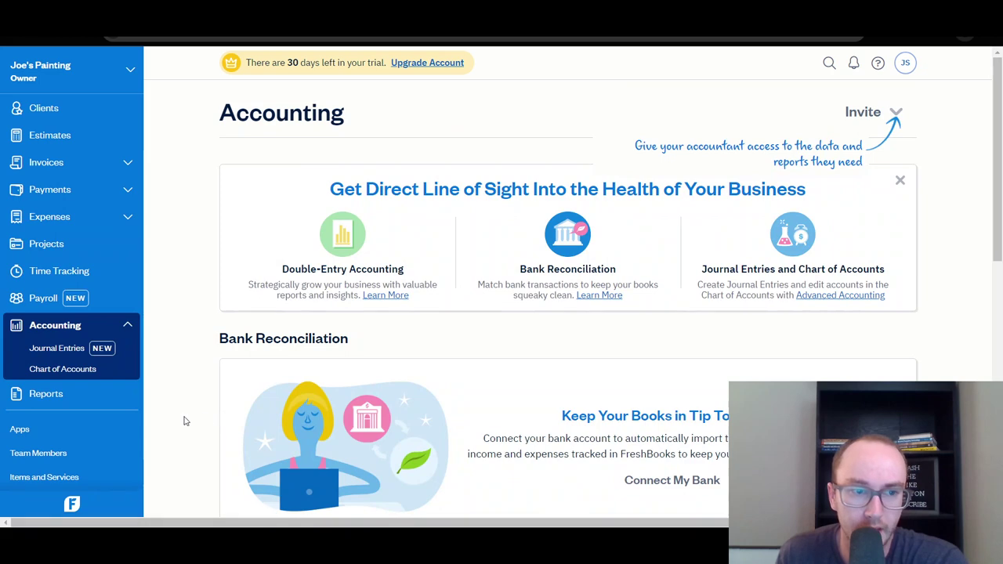
{"action": "scroll", "coordinate": [316, 381], "scroll_direction": "down", "scroll_amount": 4}
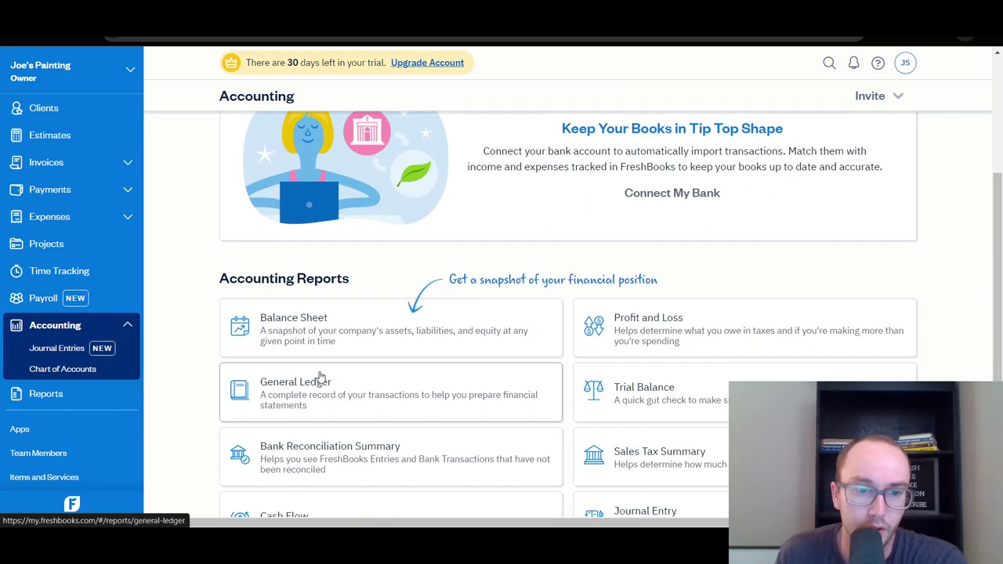
{"action": "scroll", "coordinate": [619, 314], "scroll_direction": "down", "scroll_amount": 3}
{"action": "scroll", "coordinate": [663, 262], "scroll_direction": "up", "scroll_amount": 1}
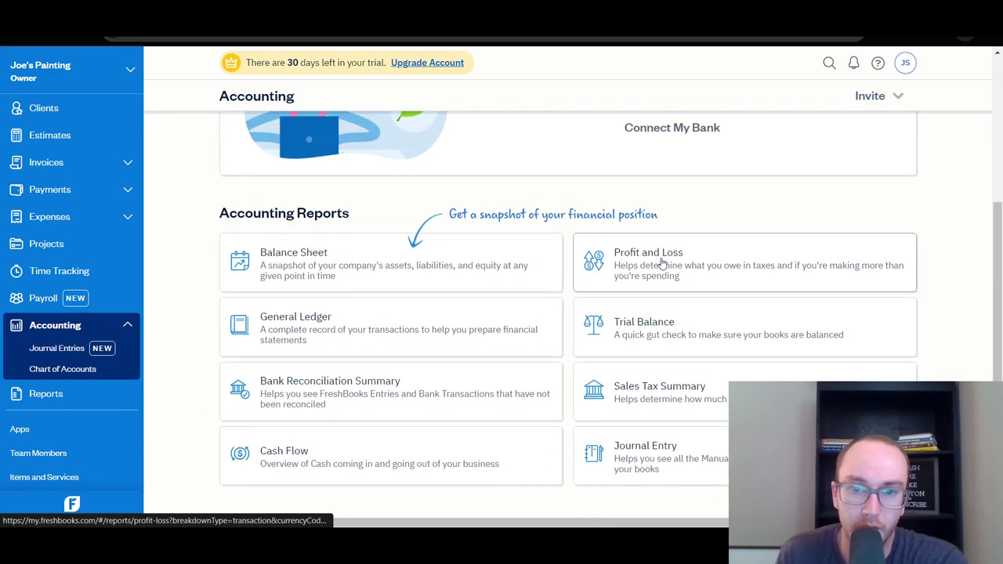
{"action": "left_click", "coordinate": [903, 227]}
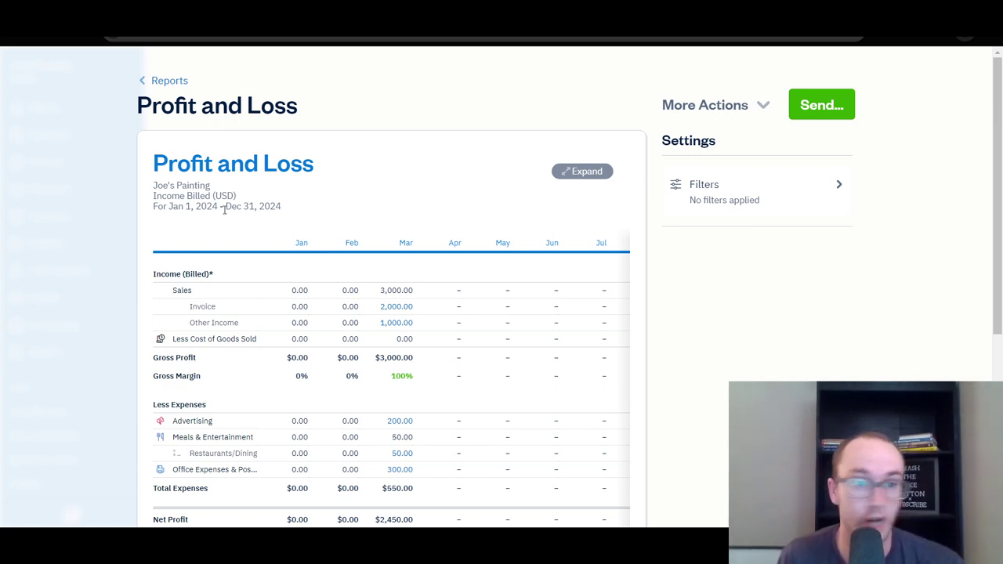
{"action": "scroll", "coordinate": [403, 286], "scroll_direction": "down", "scroll_amount": 1}
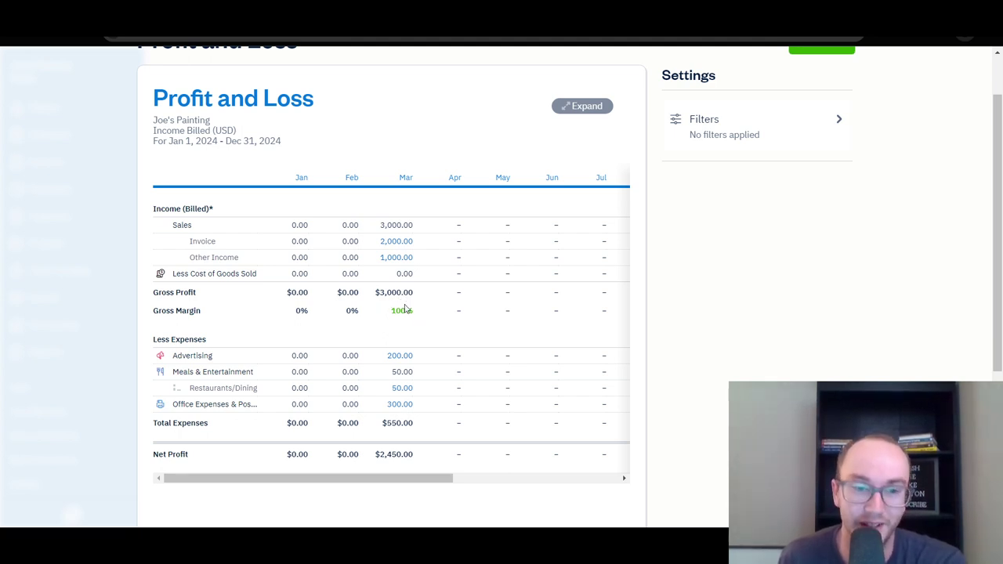
{"action": "scroll", "coordinate": [431, 310], "scroll_direction": "down", "scroll_amount": 1}
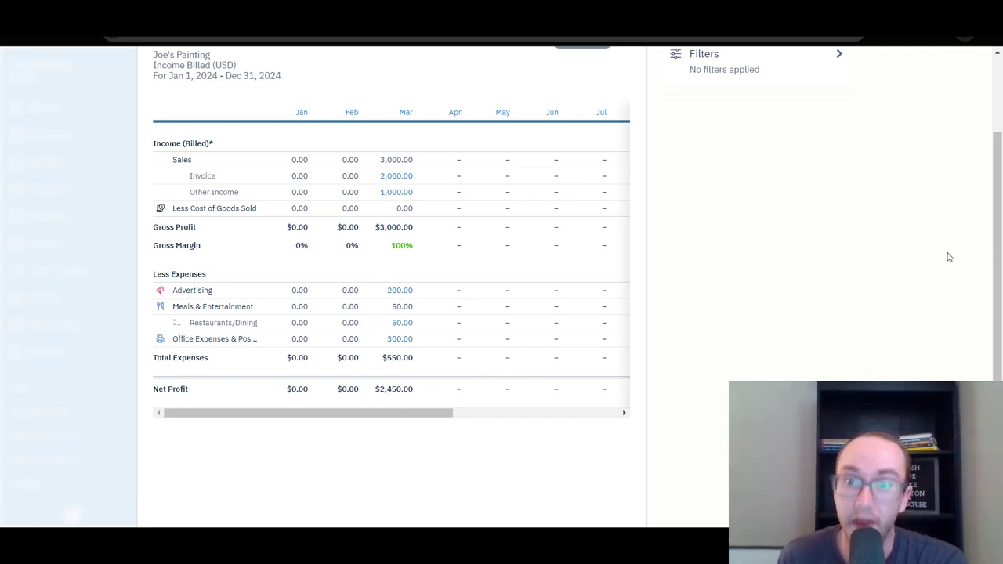
Scroll through the Profit and Loss report, then go back to the Reports overview.
{"action": "left_click_drag", "start_coordinate": [997, 264], "coordinate": [975, 232]}
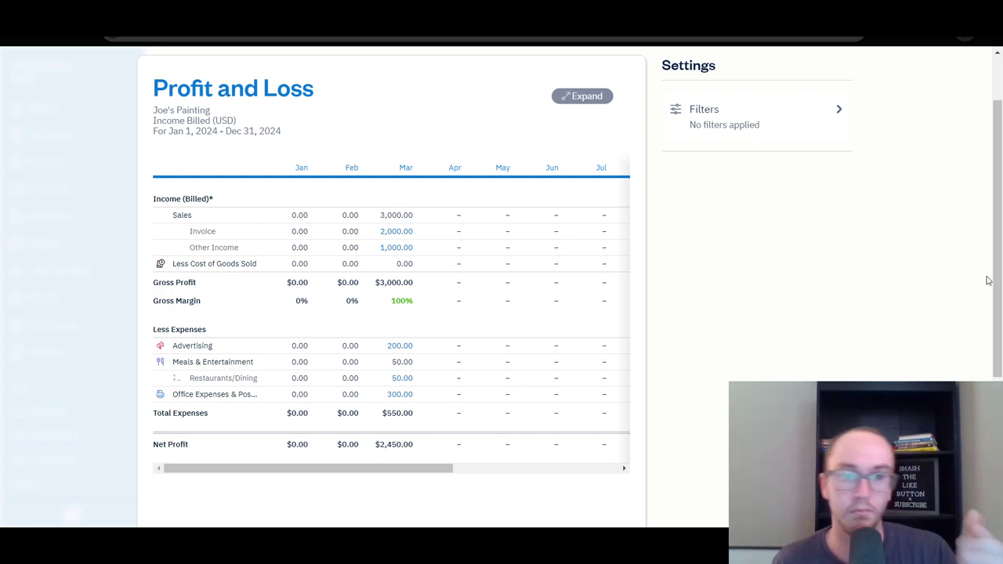
{"action": "scroll", "coordinate": [481, 274], "scroll_direction": "up", "scroll_amount": 2}
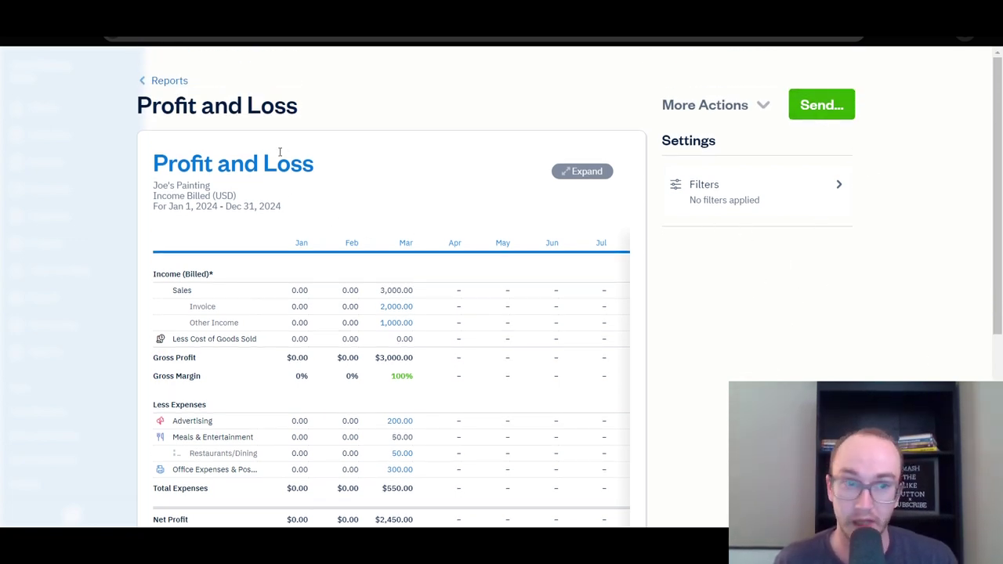
{"action": "left_click", "coordinate": [145, 82]}
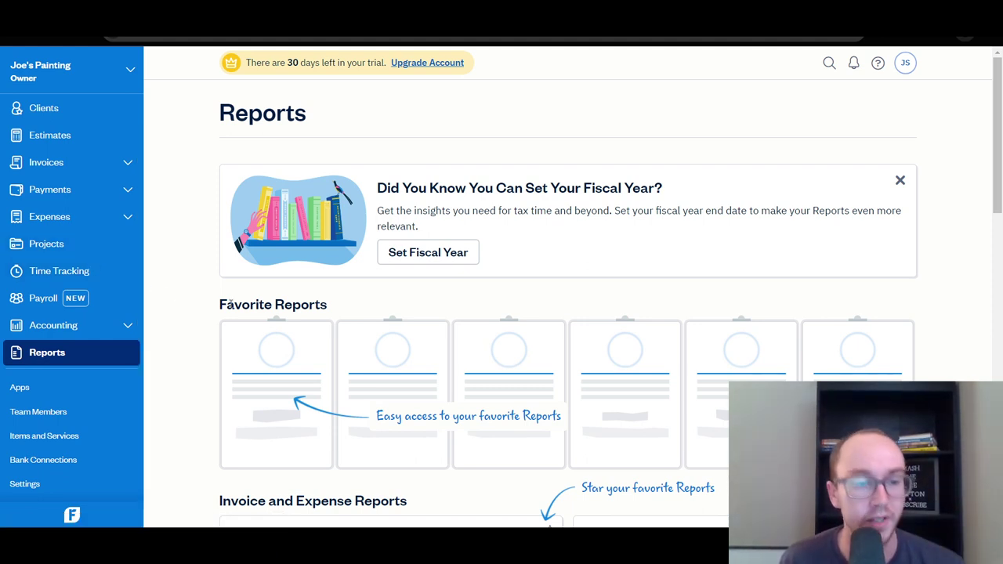
Scroll through the Reports page, then switch to the Time Tracking page.
{"action": "scroll", "coordinate": [215, 318], "scroll_direction": "down", "scroll_amount": 2}
{"action": "scroll", "coordinate": [186, 348], "scroll_direction": "down", "scroll_amount": 1}
{"action": "scroll", "coordinate": [186, 347], "scroll_direction": "up", "scroll_amount": 3}
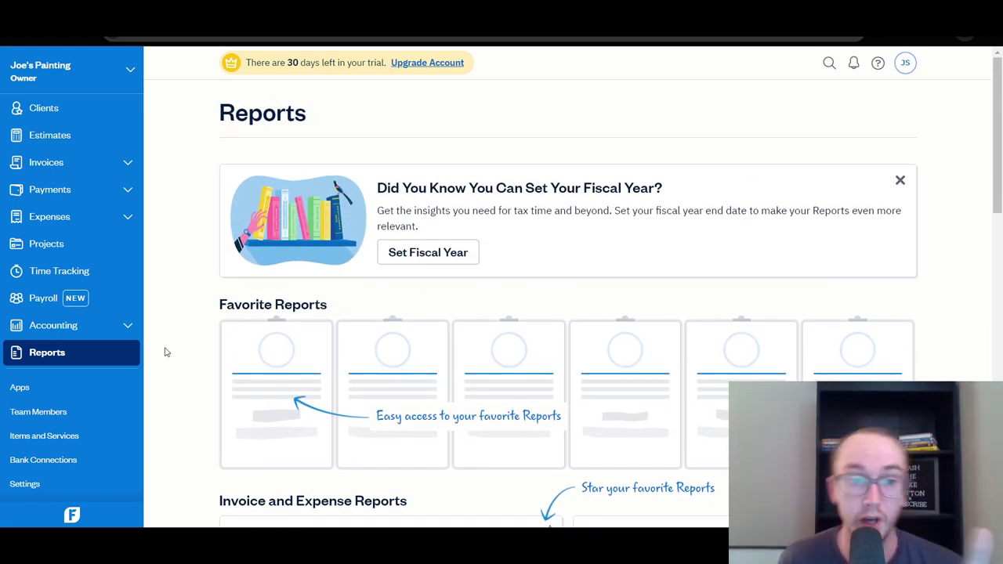
{"action": "scroll", "coordinate": [162, 352], "scroll_direction": "down", "scroll_amount": 2}
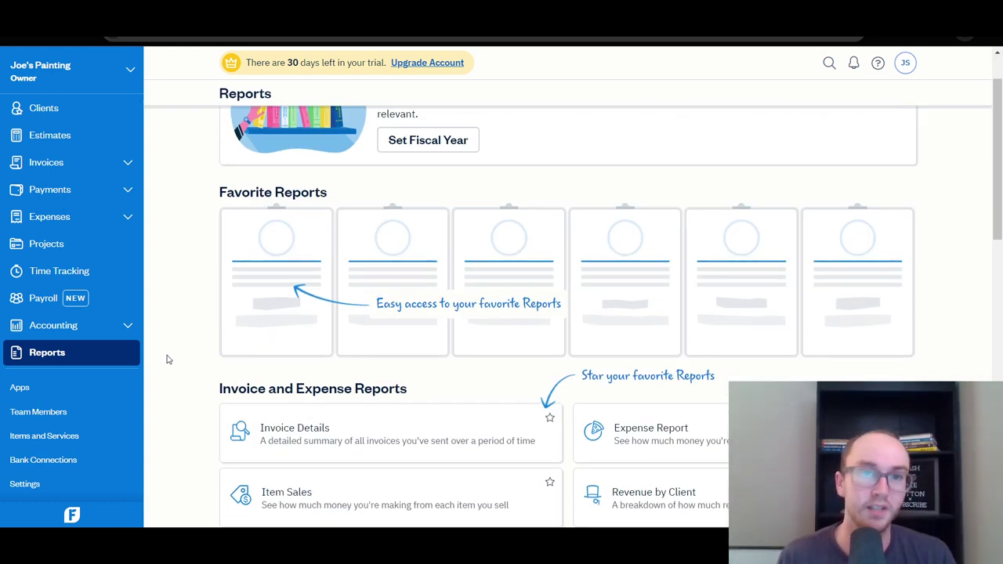
{"action": "scroll", "coordinate": [166, 359], "scroll_direction": "up", "scroll_amount": 2}
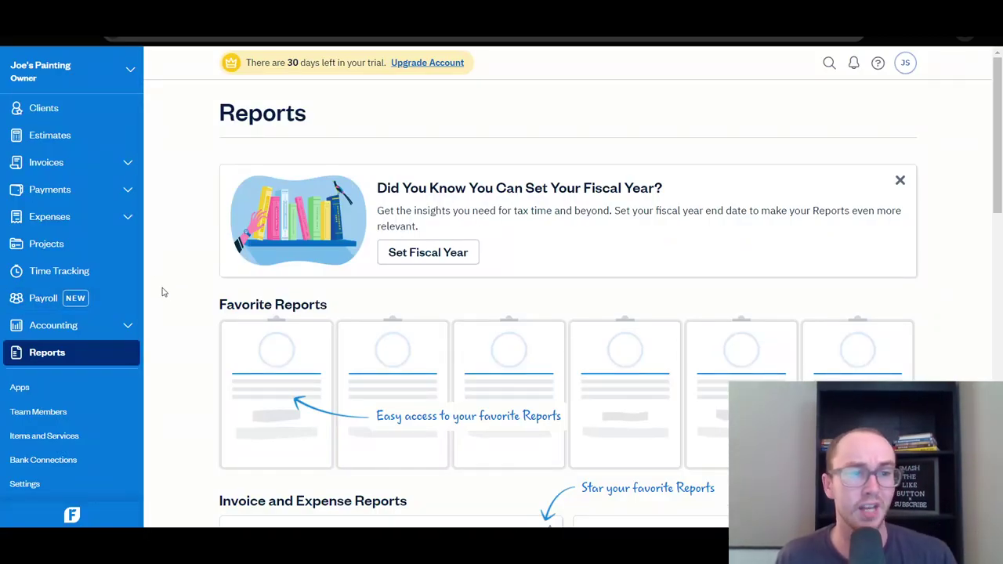
{"action": "left_click", "coordinate": [82, 272]}
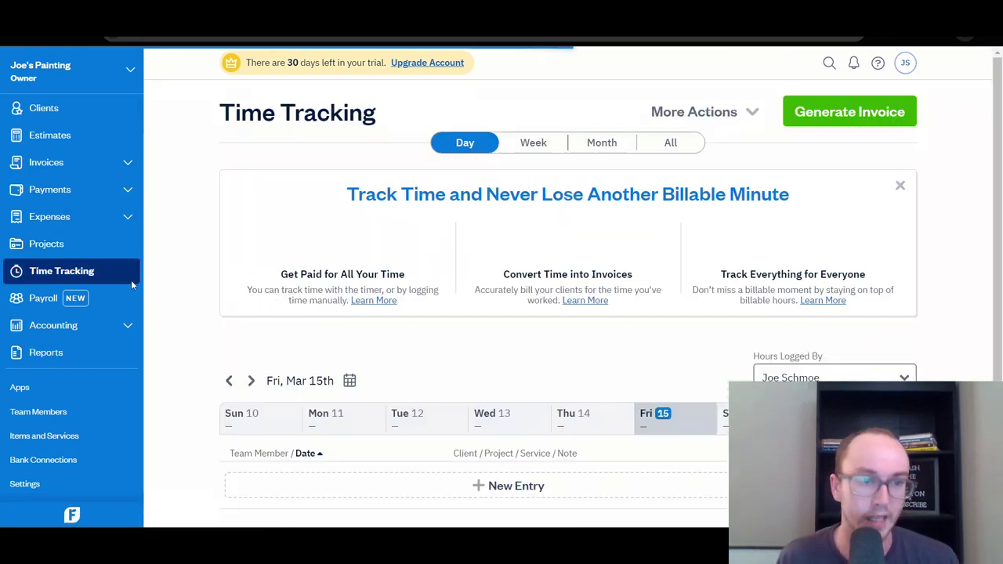
Return to Reports and scroll to confirm Profit and Loss is starred under Favorite Reports.
{"action": "scroll", "coordinate": [306, 329], "scroll_direction": "down", "scroll_amount": 3}
{"action": "scroll", "coordinate": [274, 322], "scroll_direction": "up", "scroll_amount": 3}
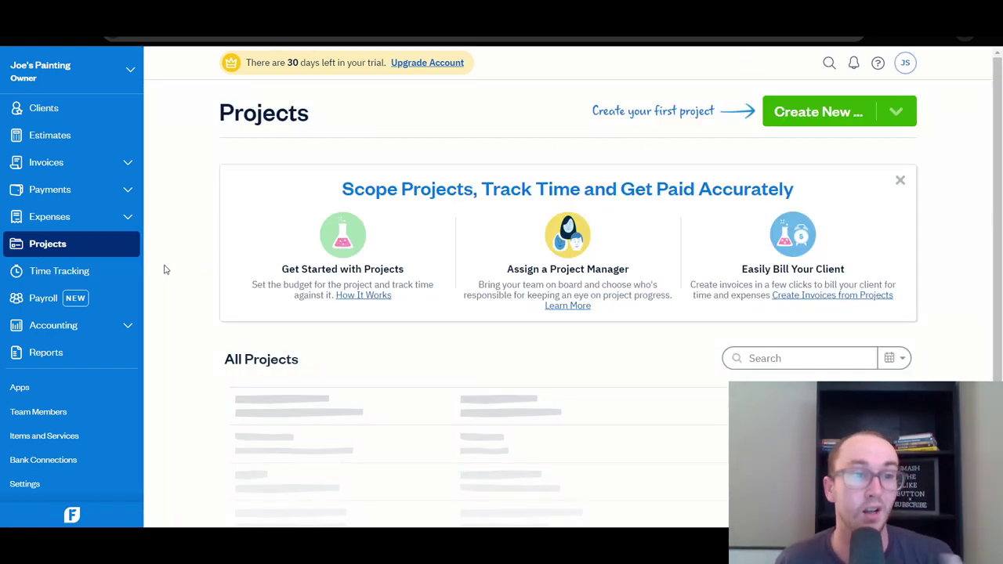
{"action": "left_click", "coordinate": [89, 363]}
{"action": "scroll", "coordinate": [194, 381], "scroll_direction": "down", "scroll_amount": 4}
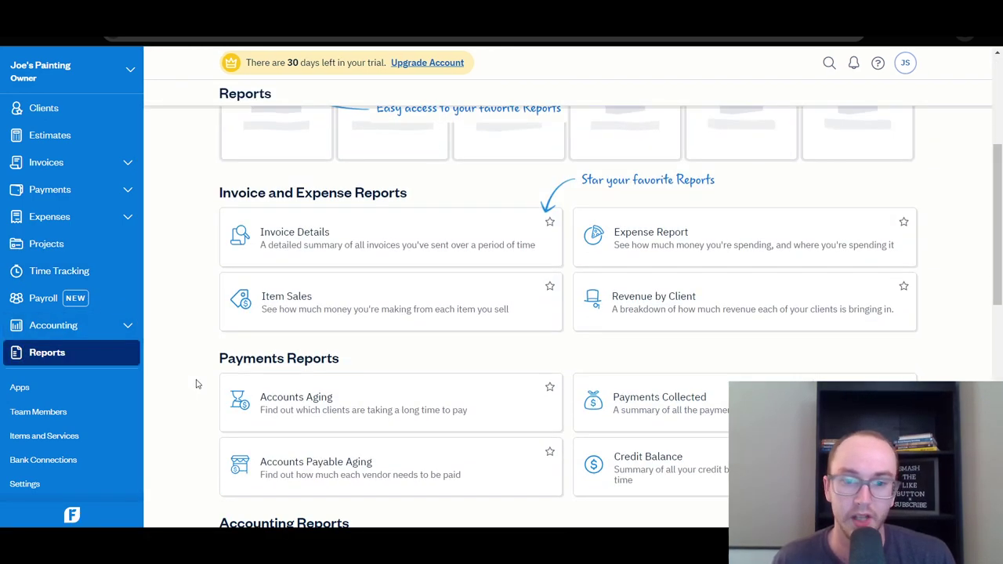
{"action": "scroll", "coordinate": [775, 217], "scroll_direction": "down", "scroll_amount": 1}
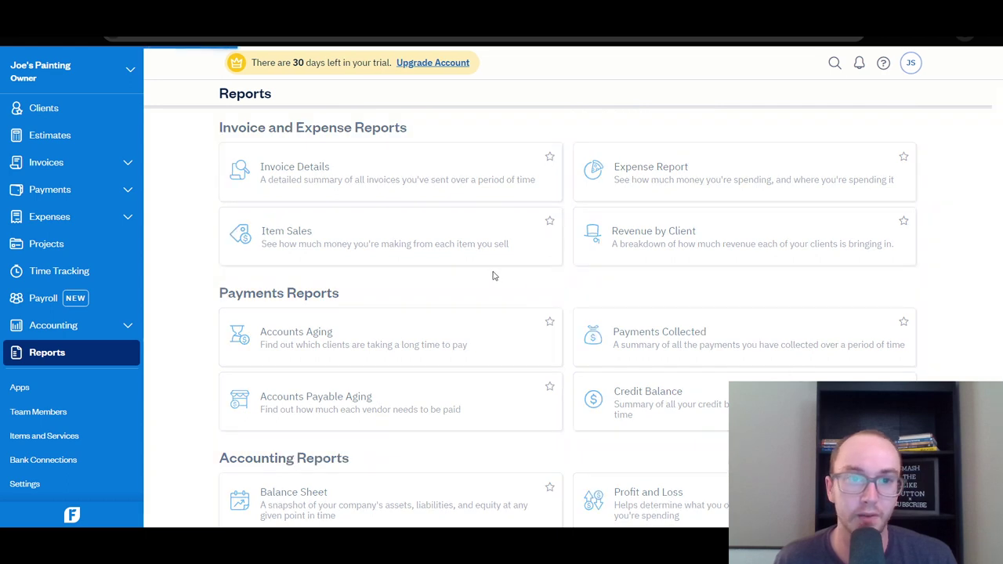
{"action": "scroll", "coordinate": [396, 280], "scroll_direction": "up", "scroll_amount": 1}
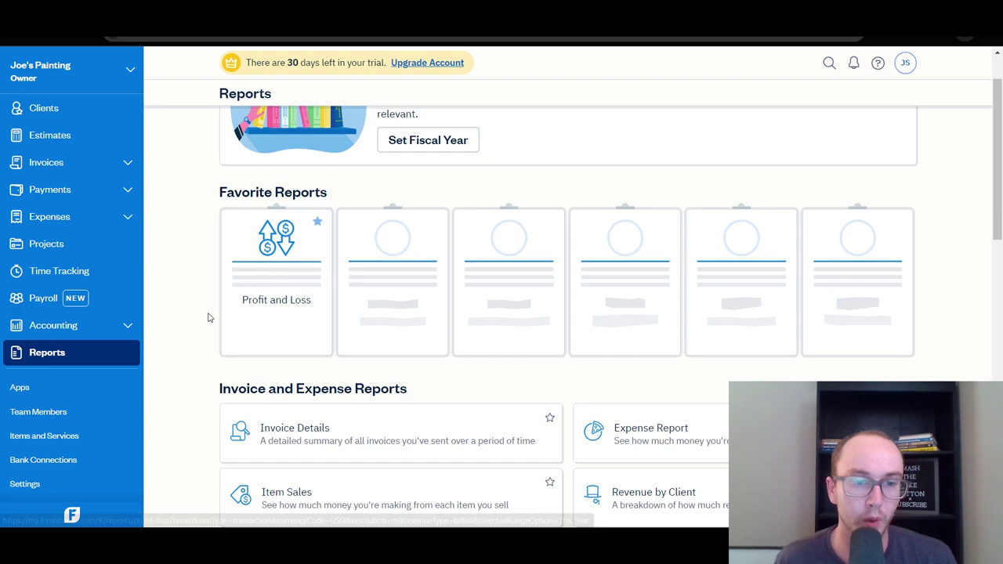
{"action": "scroll", "coordinate": [208, 317], "scroll_direction": "down", "scroll_amount": 3}
{"action": "scroll", "coordinate": [209, 316], "scroll_direction": "up", "scroll_amount": 5}
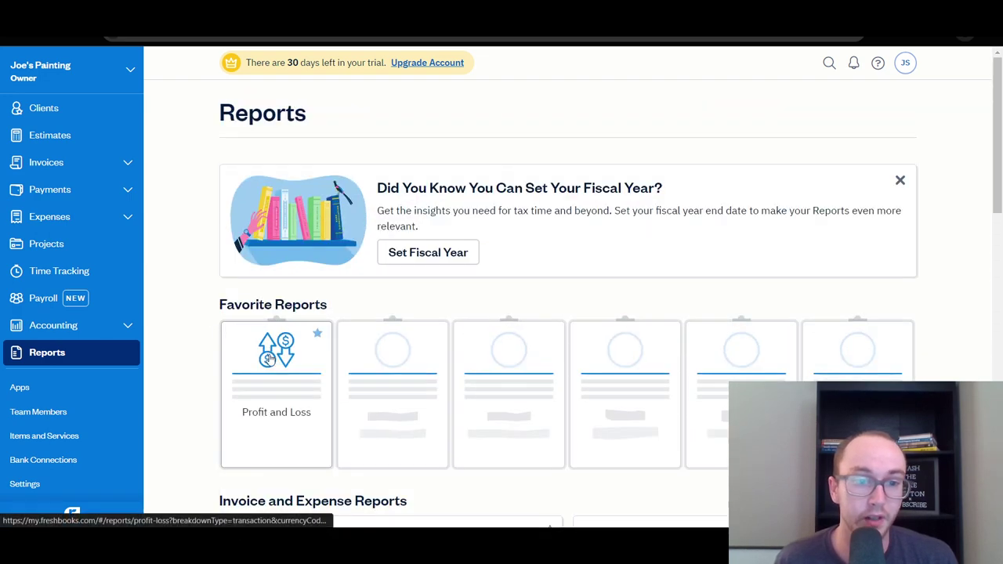
Open the favorited Profit and Loss report and review its $3,000, $550 and $2,450 totals.
{"action": "left_click", "coordinate": [189, 320]}
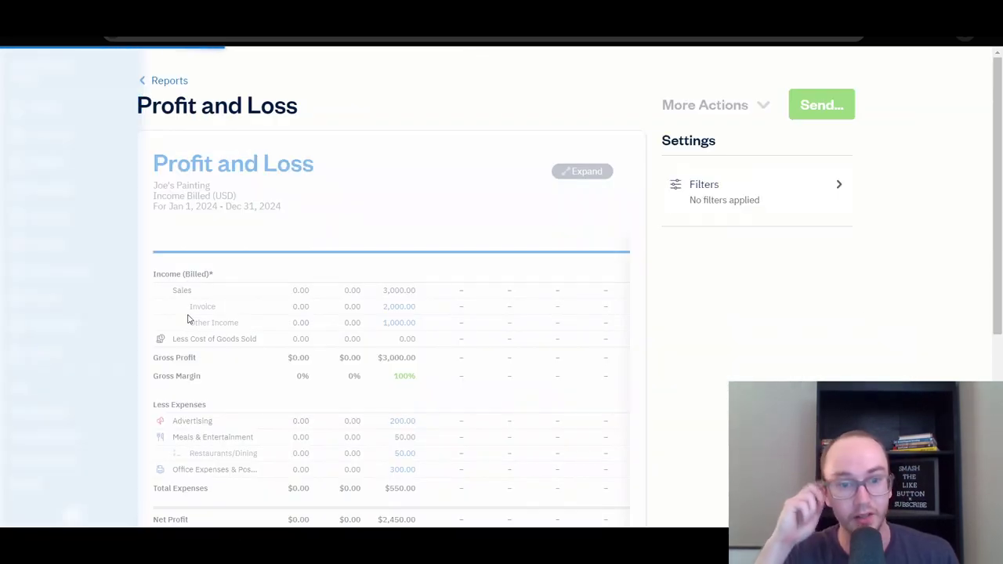
{"action": "scroll", "coordinate": [354, 306], "scroll_direction": "down", "scroll_amount": 2}
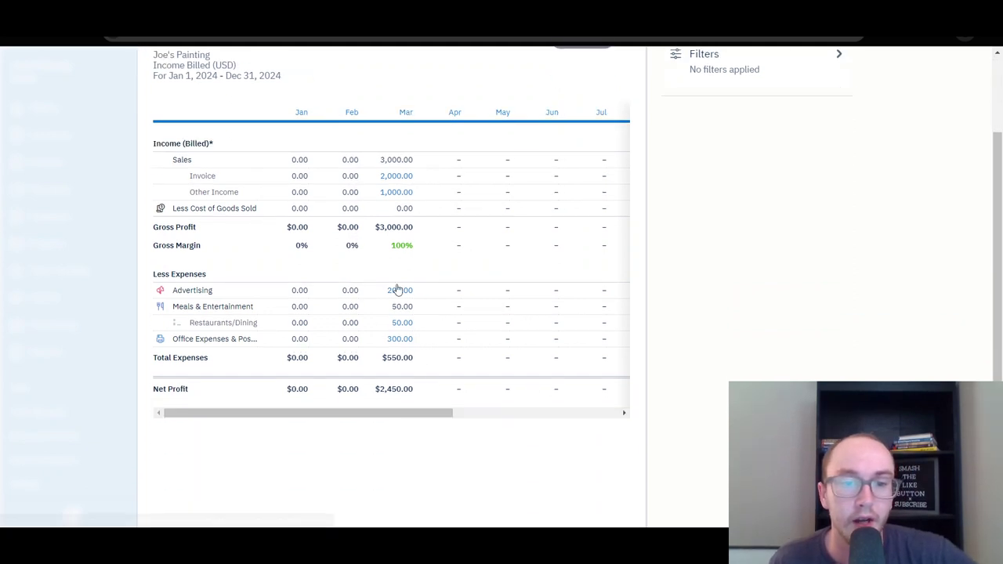
{"action": "scroll", "coordinate": [462, 517], "scroll_direction": "up", "scroll_amount": 2}
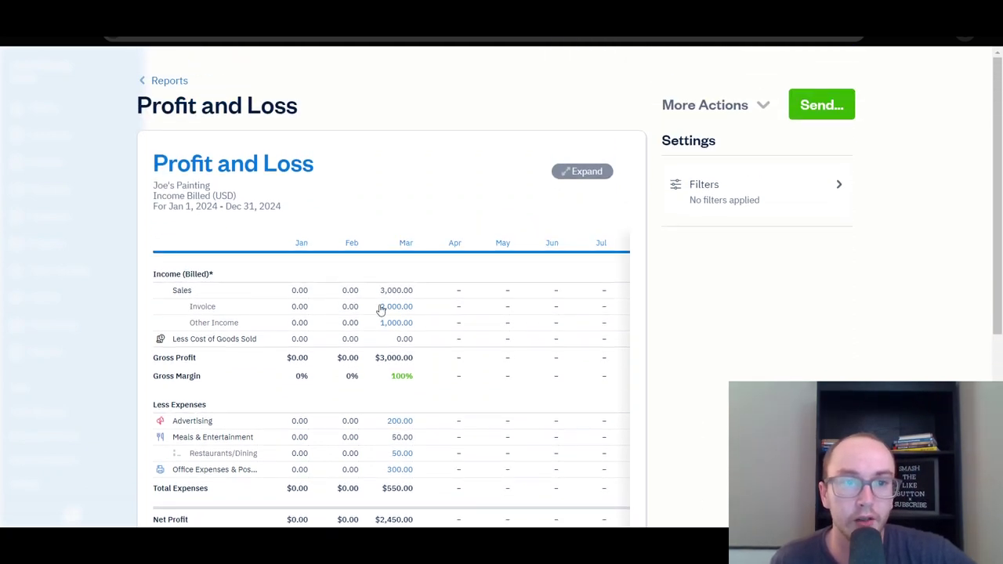
Go back to the Reports list, scroll it, then switch to the Dashboard.
{"action": "left_click", "coordinate": [155, 83]}
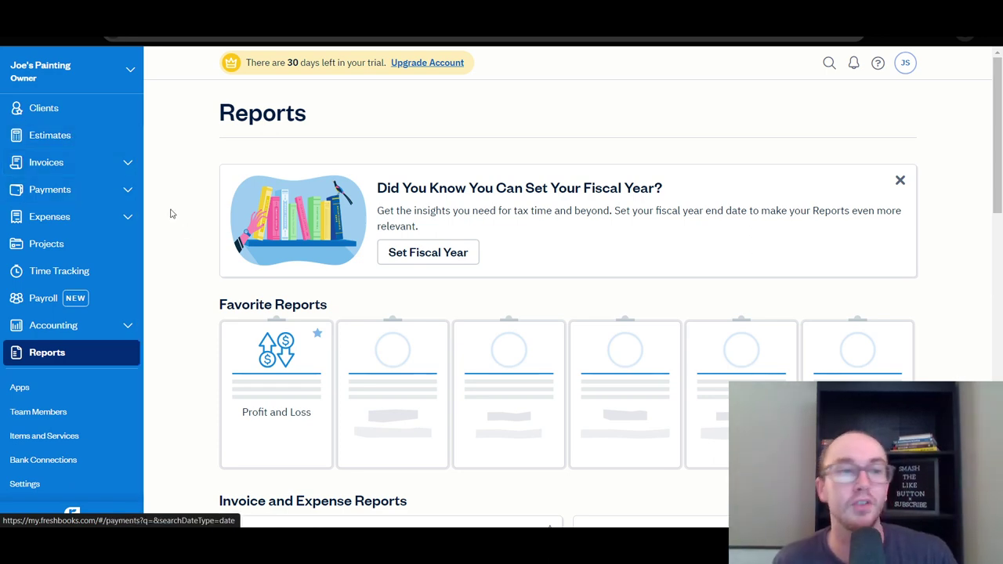
{"action": "scroll", "coordinate": [180, 235], "scroll_direction": "down", "scroll_amount": 4}
{"action": "scroll", "coordinate": [174, 342], "scroll_direction": "down", "scroll_amount": 2}
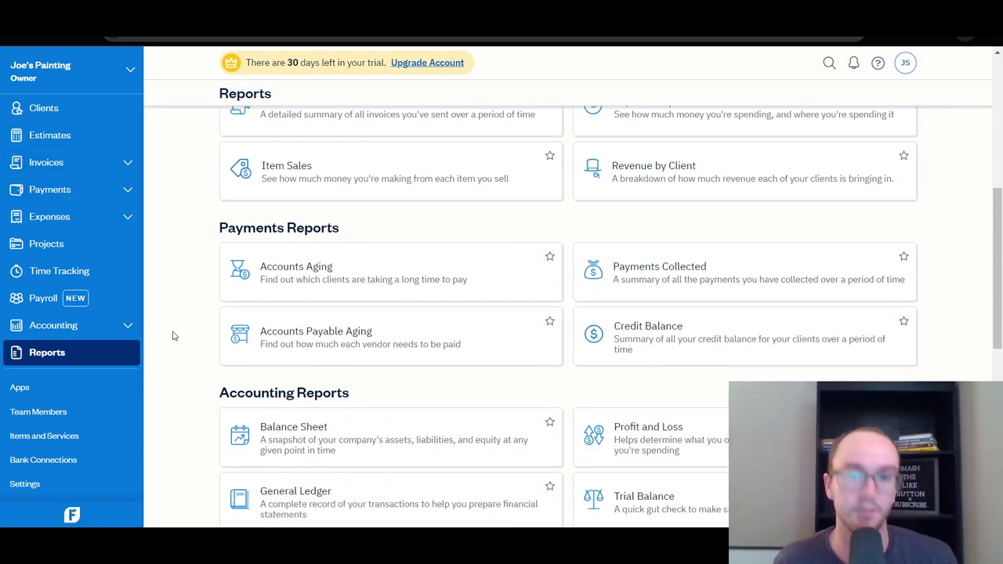
{"action": "scroll", "coordinate": [168, 329], "scroll_direction": "up", "scroll_amount": 6}
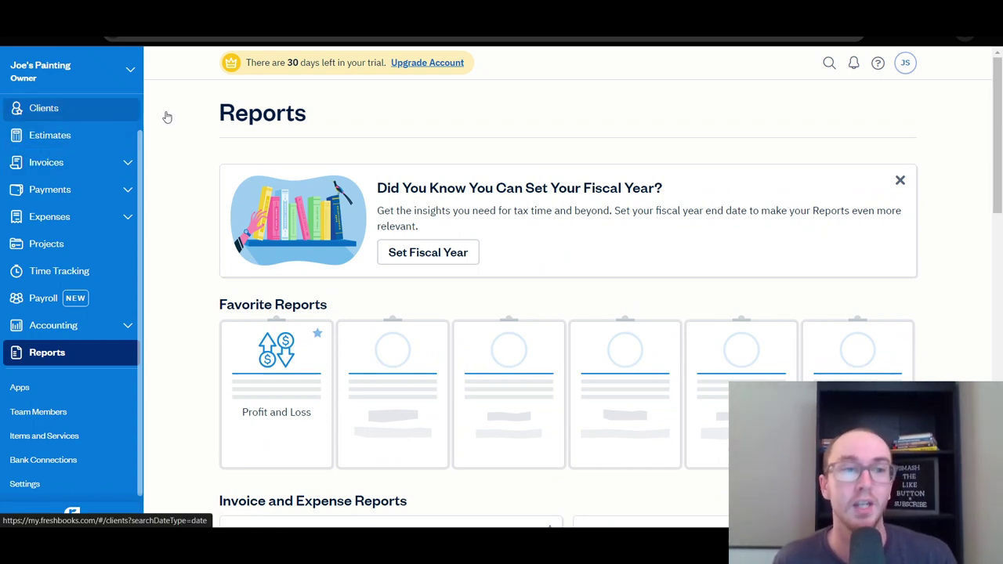
{"action": "left_click", "coordinate": [46, 109]}
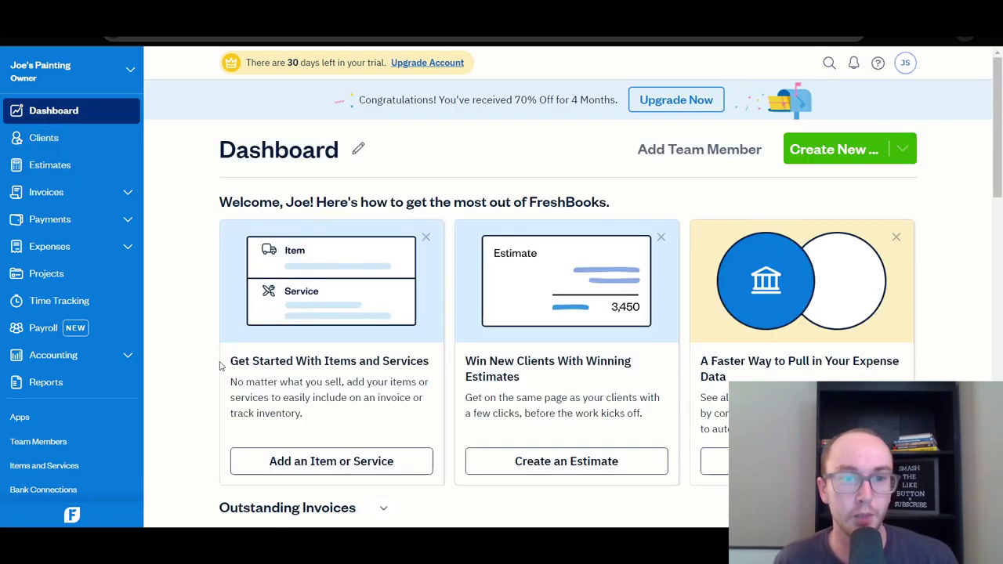
Scroll the Dashboard through Revenue and Expenses, Revenue Streams and Spending, checking $3,000 revenue and $550 spending.
{"action": "scroll", "coordinate": [219, 360], "scroll_direction": "down", "scroll_amount": 5}
{"action": "scroll", "coordinate": [223, 351], "scroll_direction": "down", "scroll_amount": 3}
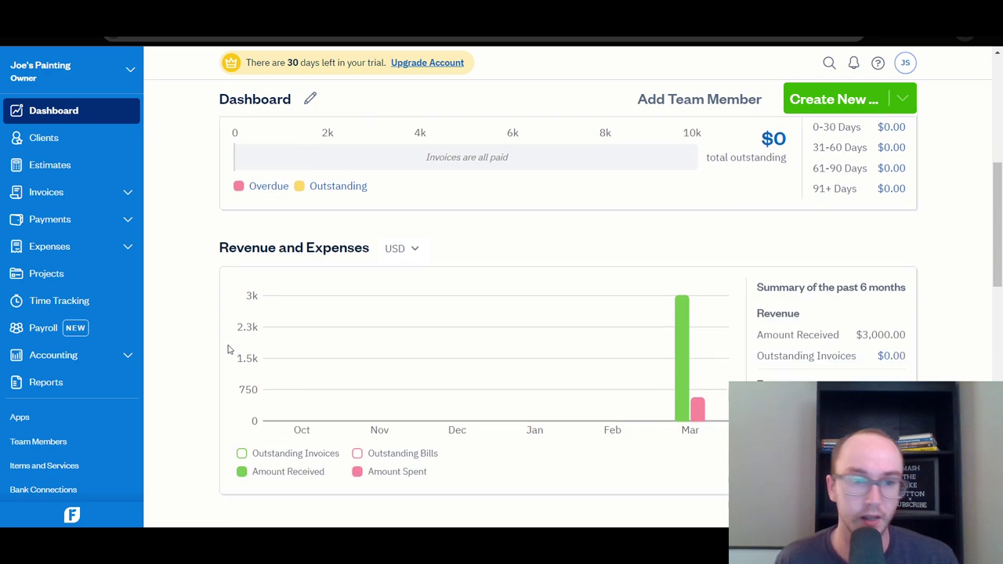
{"action": "mouse_move", "coordinate": [686, 337]}
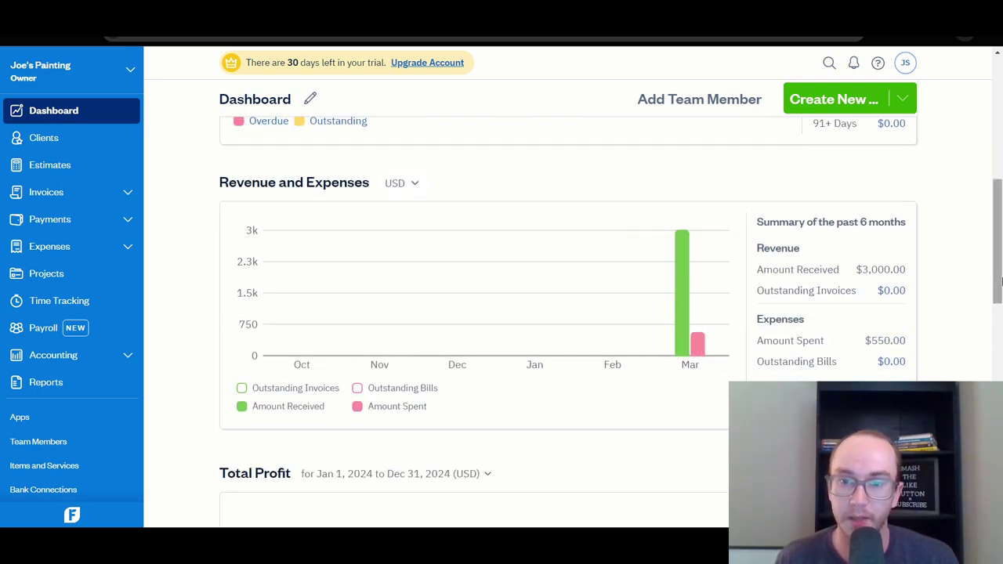
{"action": "left_click_drag", "start_coordinate": [1001, 281], "coordinate": [1001, 408]}
{"action": "mouse_move", "coordinate": [359, 261]}
{"action": "scroll", "coordinate": [444, 300], "scroll_direction": "down", "scroll_amount": 3}
{"action": "scroll", "coordinate": [811, 280], "scroll_direction": "up", "scroll_amount": 1}
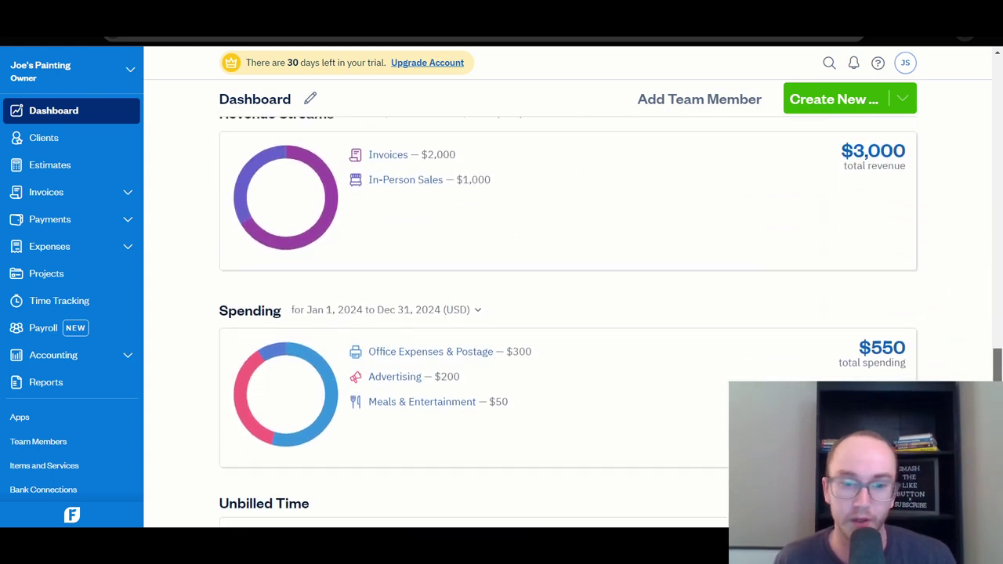
{"action": "scroll", "coordinate": [655, 293], "scroll_direction": "down", "scroll_amount": 2}
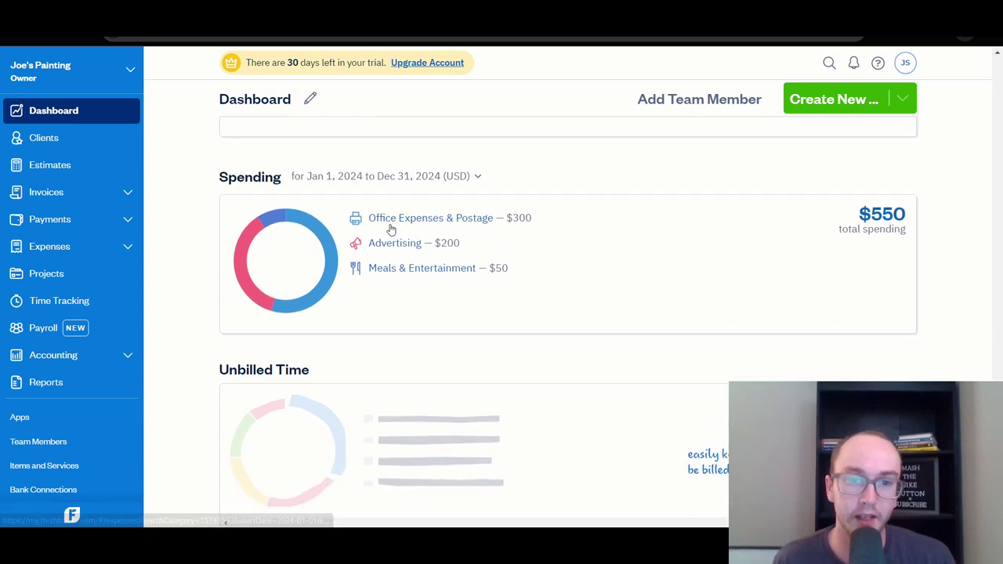
{"action": "scroll", "coordinate": [429, 303], "scroll_direction": "down", "scroll_amount": 1}
{"action": "scroll", "coordinate": [197, 324], "scroll_direction": "up", "scroll_amount": 8}
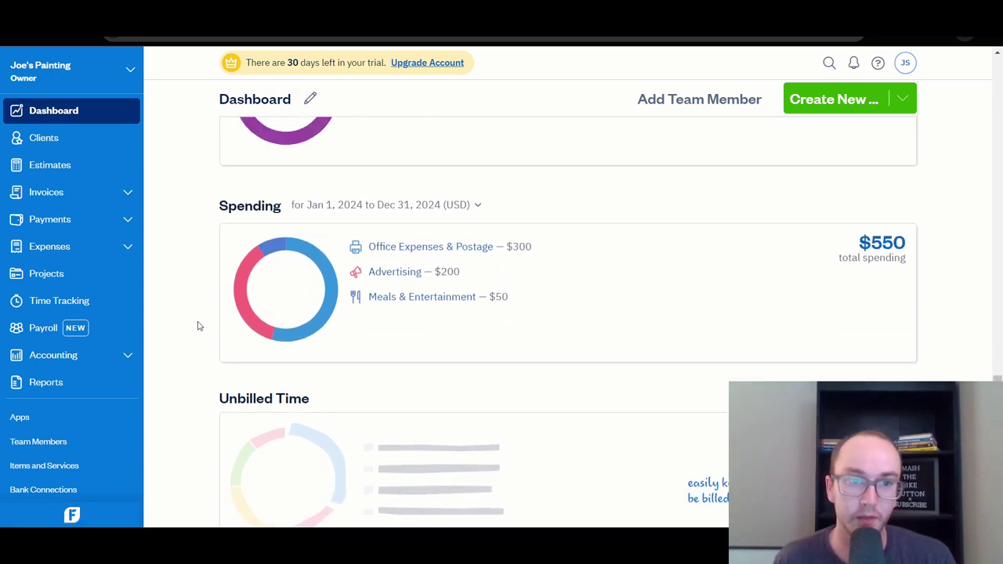
{"action": "scroll", "coordinate": [196, 319], "scroll_direction": "up", "scroll_amount": 9}
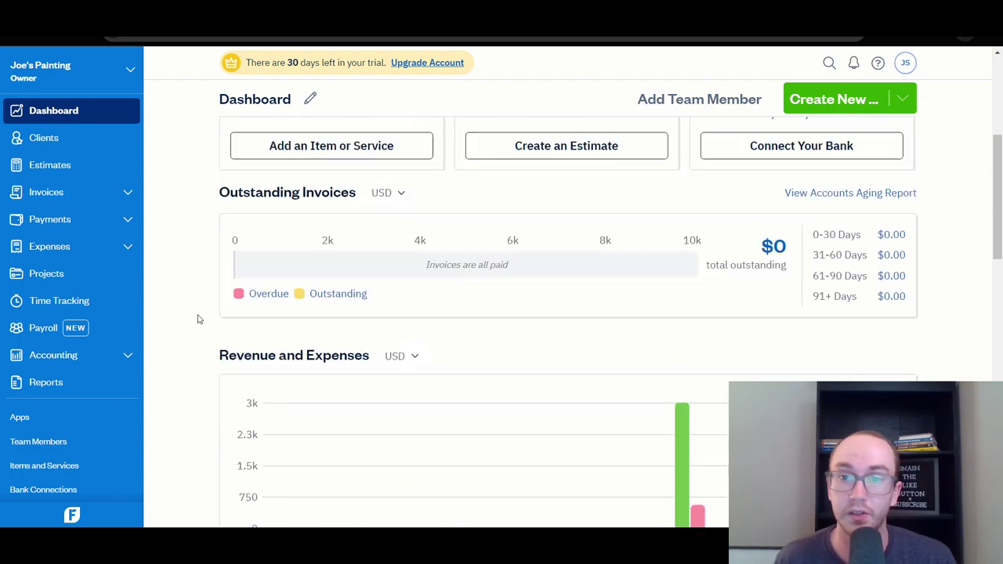
{"action": "scroll", "coordinate": [196, 315], "scroll_direction": "down", "scroll_amount": 3}
{"action": "scroll", "coordinate": [196, 313], "scroll_direction": "down", "scroll_amount": 2}
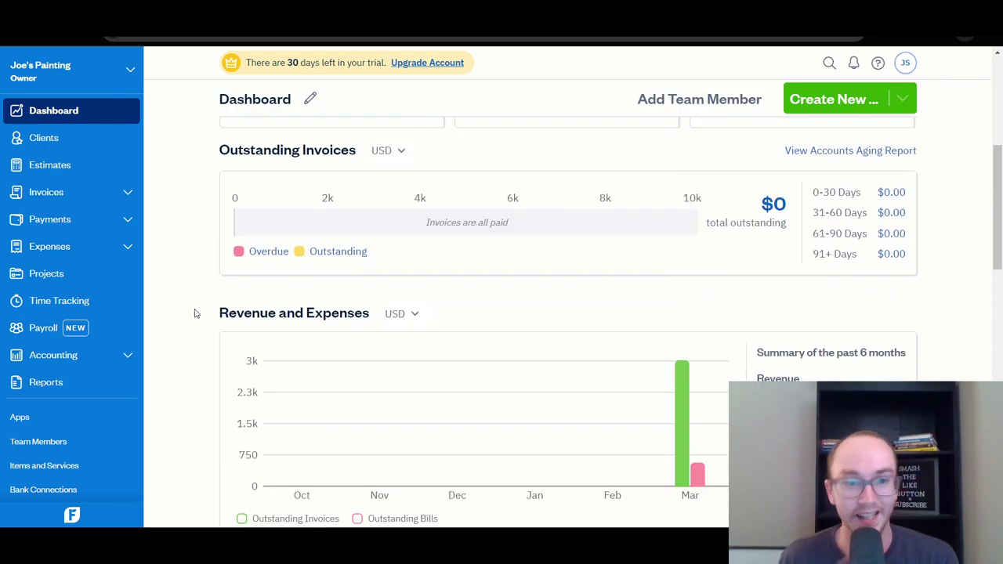
{"action": "scroll", "coordinate": [647, 352], "scroll_direction": "up", "scroll_amount": 1}
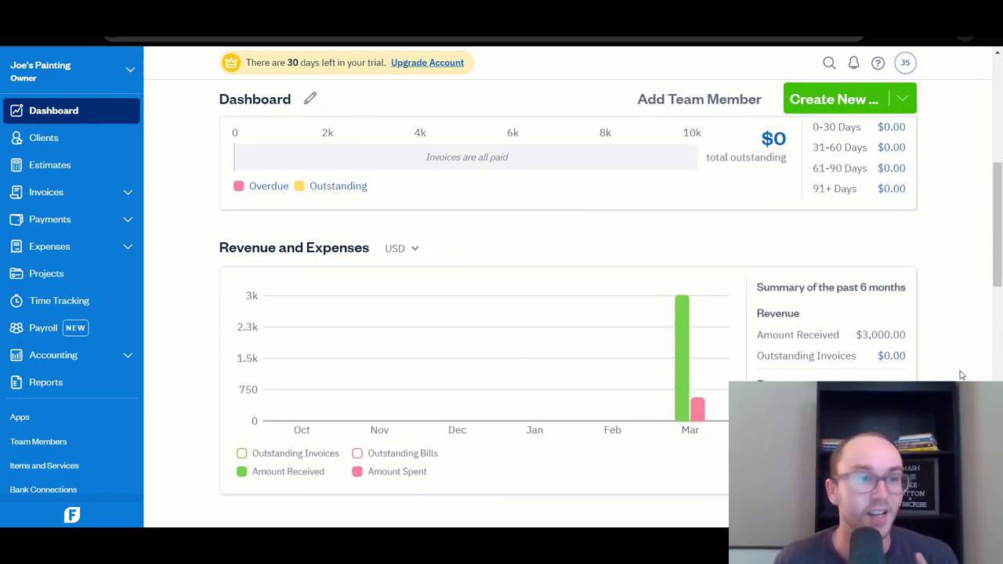
{"action": "scroll", "coordinate": [962, 375], "scroll_direction": "up", "scroll_amount": 6}
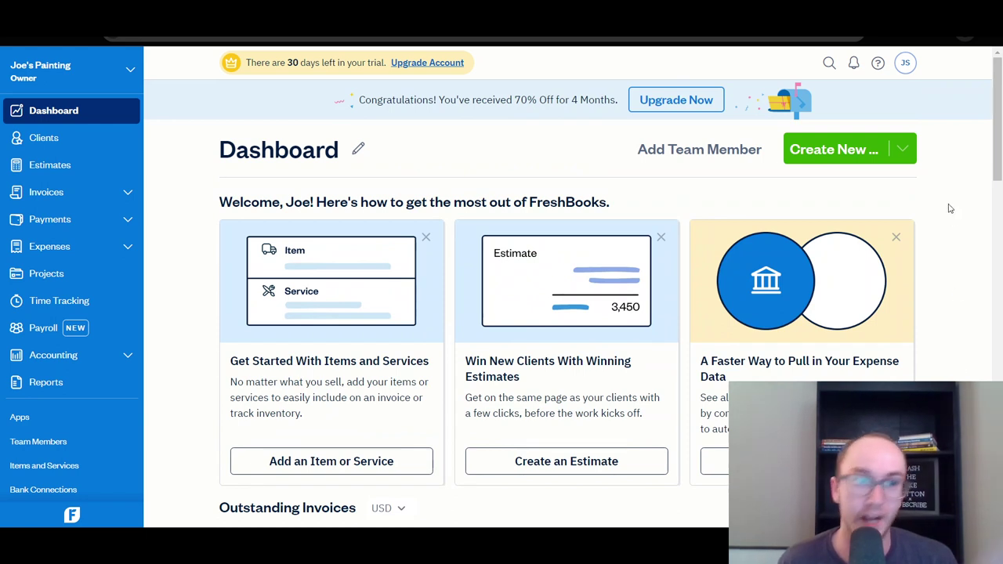